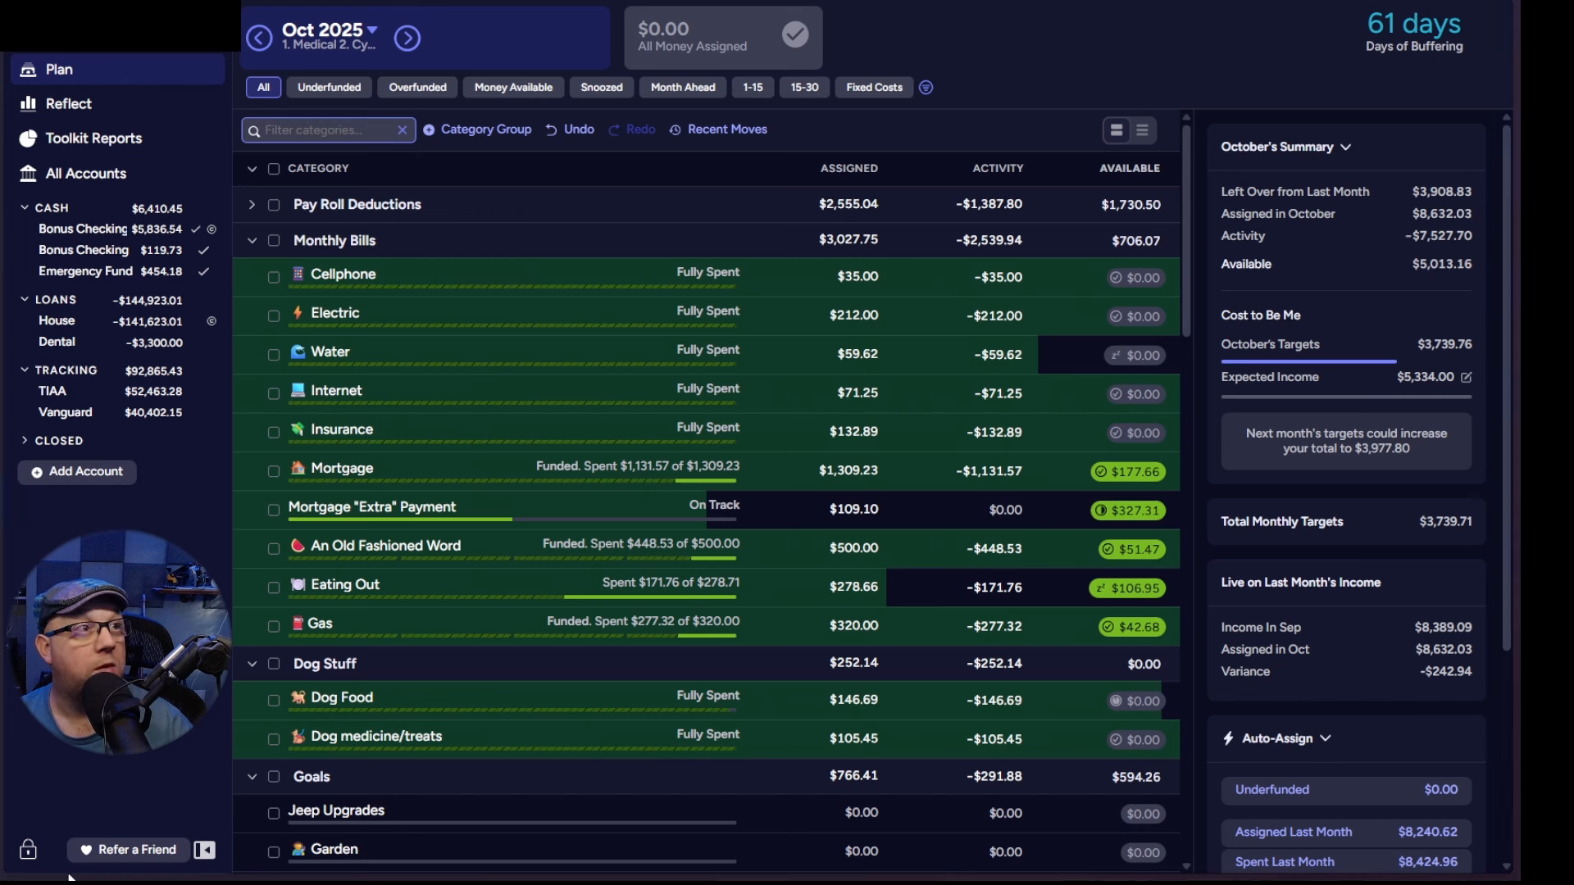
Step: Review the register of the Bonus Checking Main account and return to the October 2025 plan
click(120, 237)
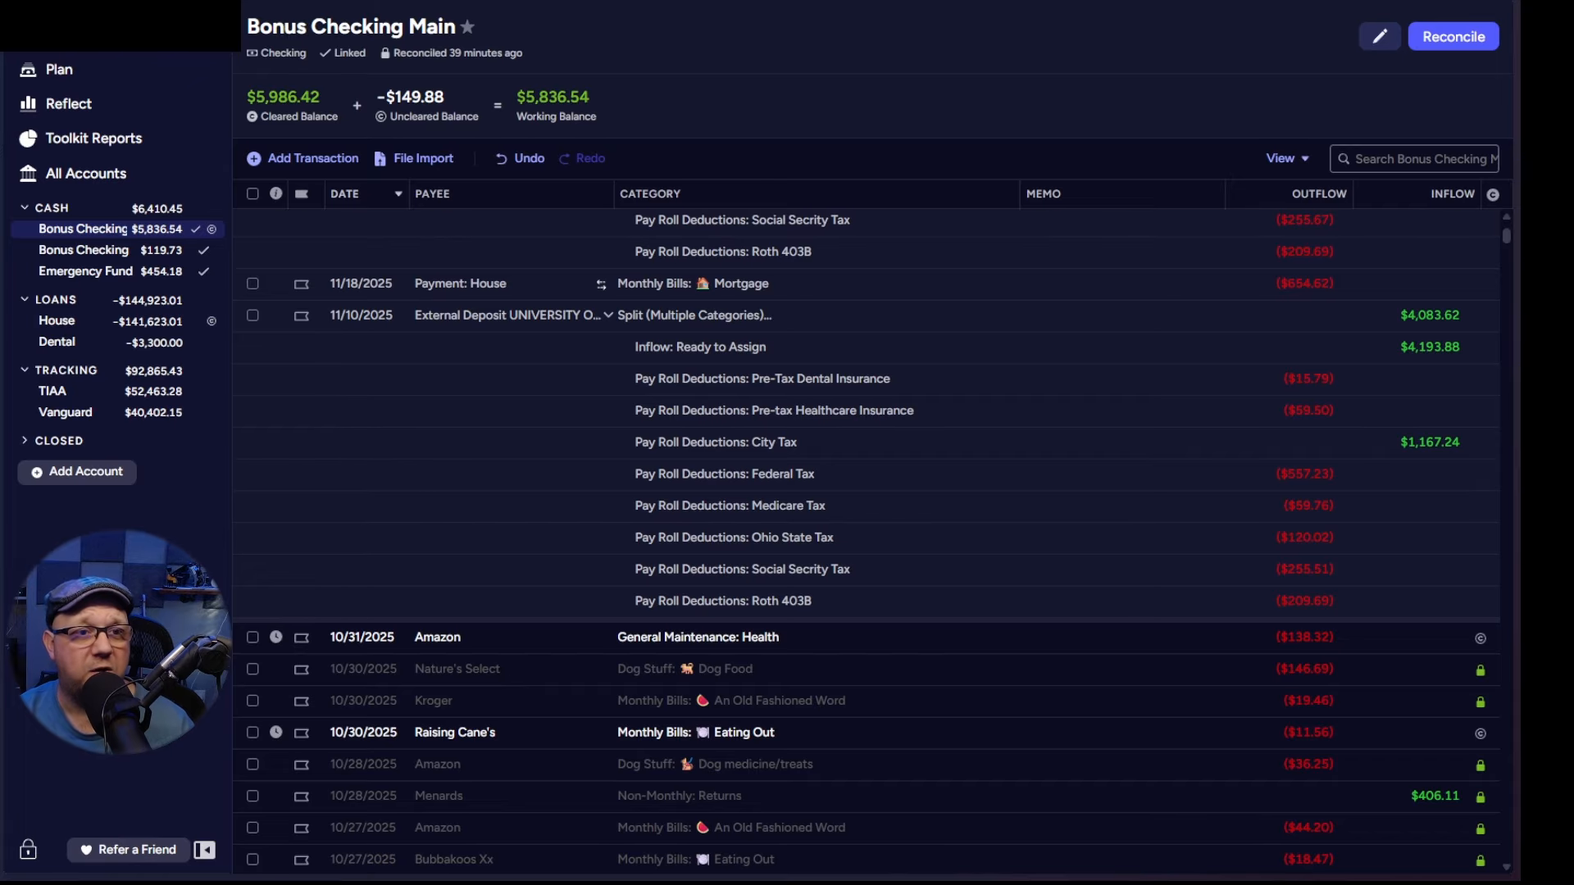
click(74, 75)
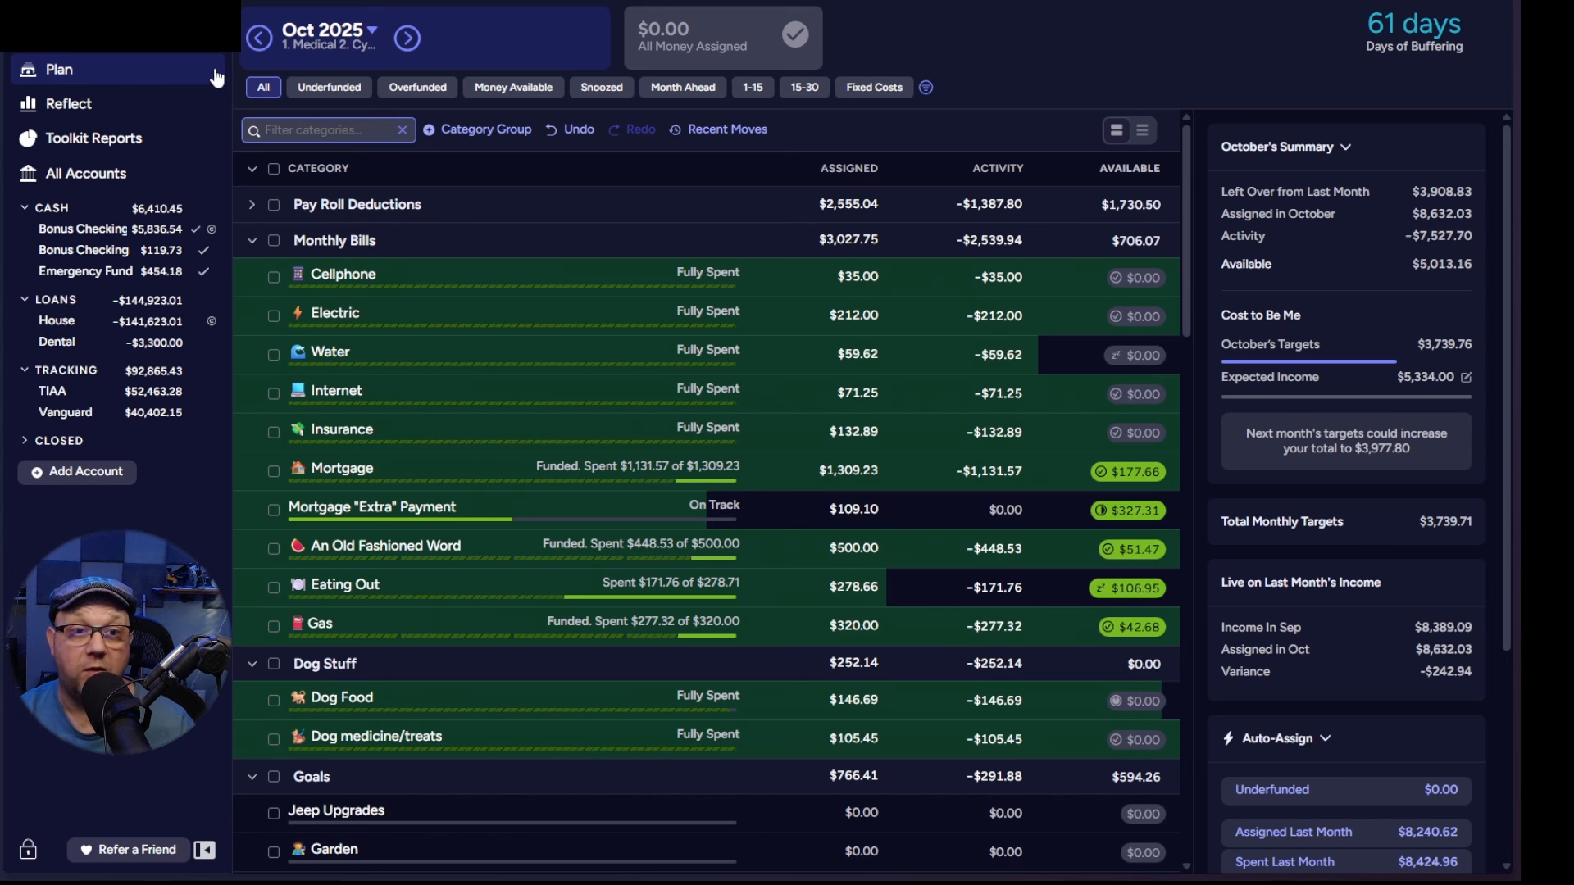
Step: Check October's plan for underfunded categories, and show all categories again with the Pay Roll Deductions group expanded
click(328, 92)
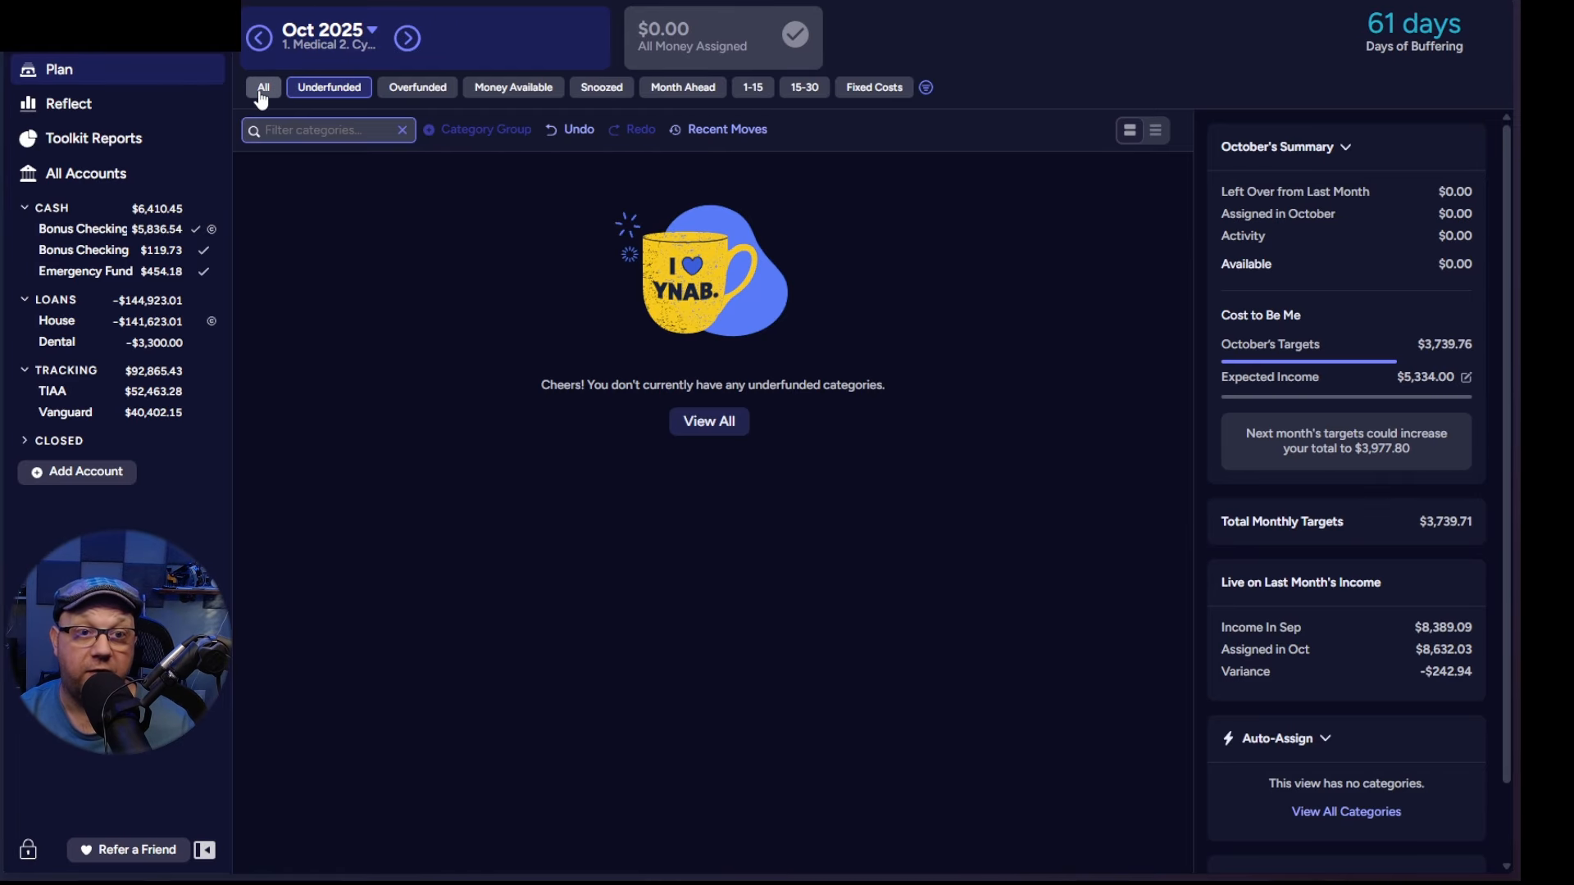
click(261, 96)
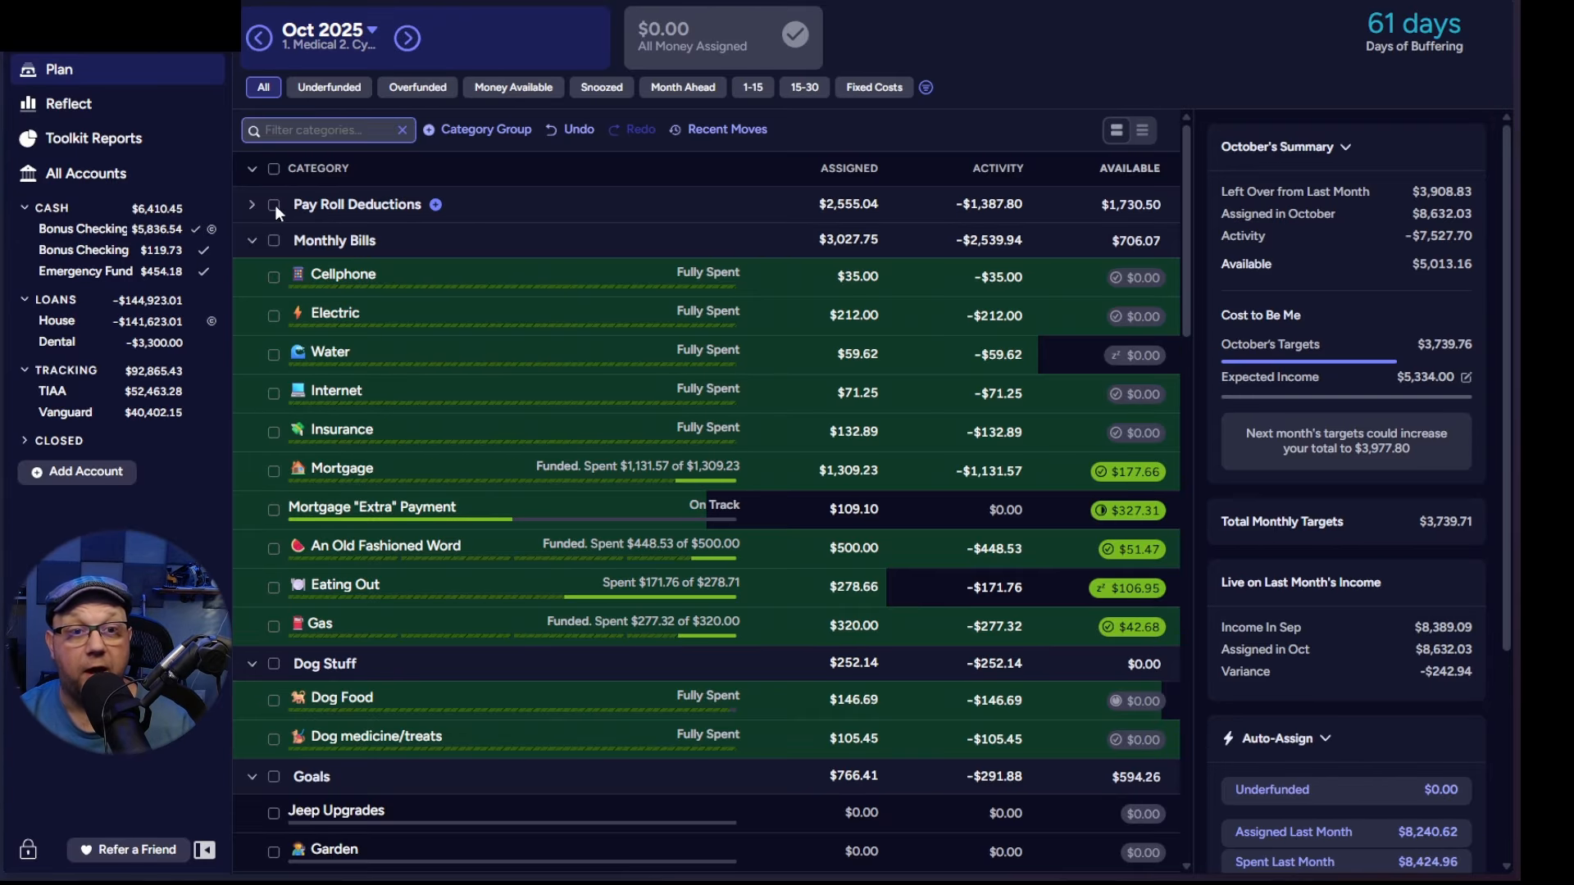
click(250, 206)
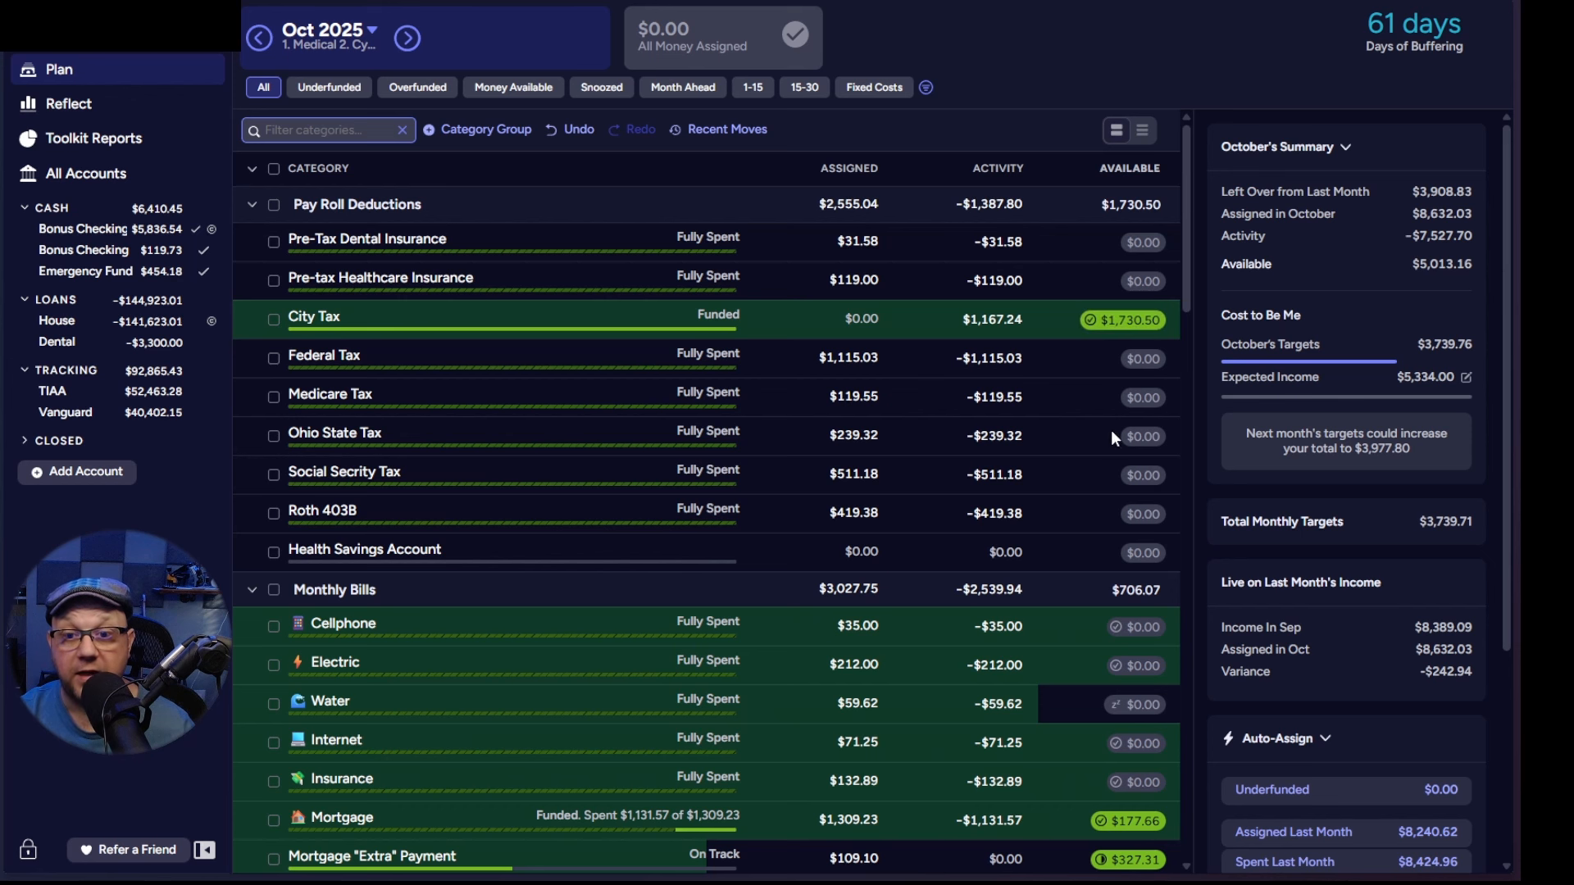
Step: Move the available $51.47 from An Old Fashioned Word in Monthly Bills to Ready to Assign
scroll(1060, 462, down, 4)
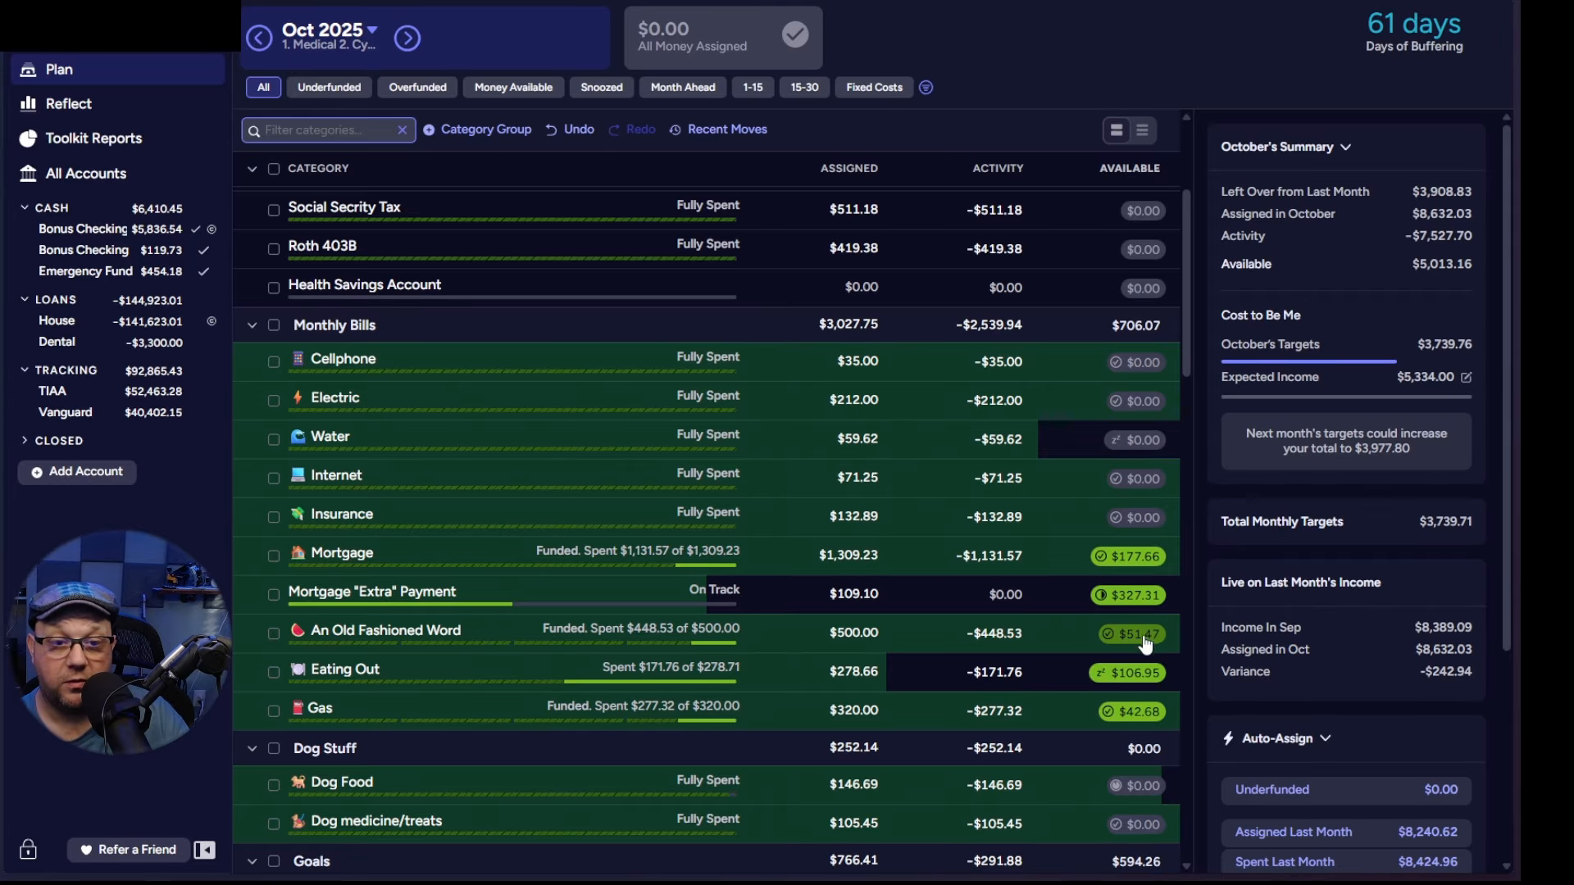
click(1143, 635)
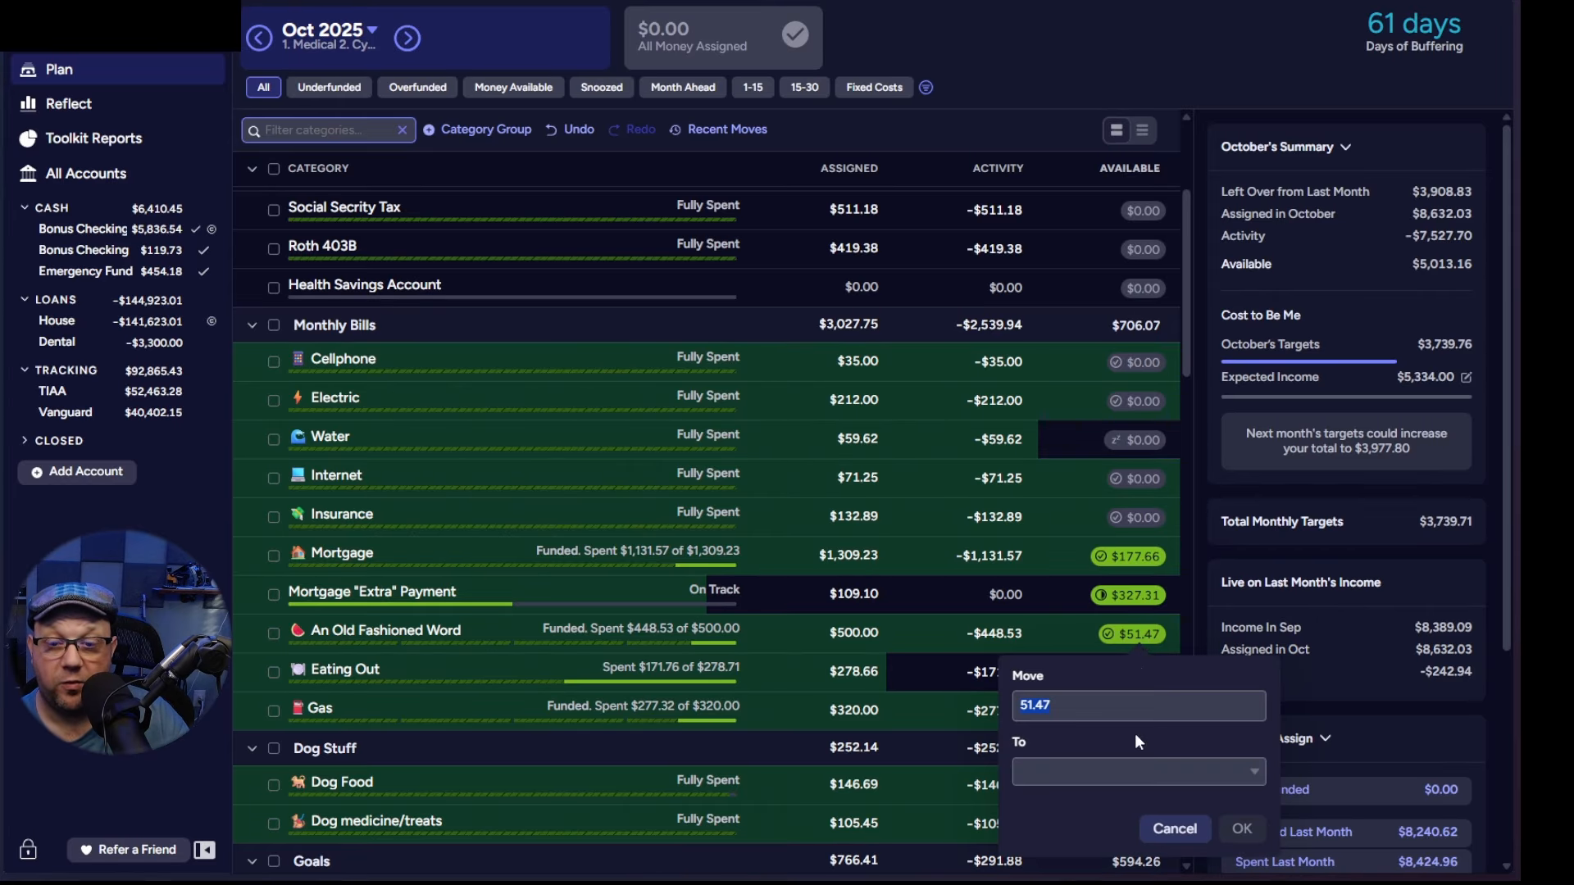
click(1255, 775)
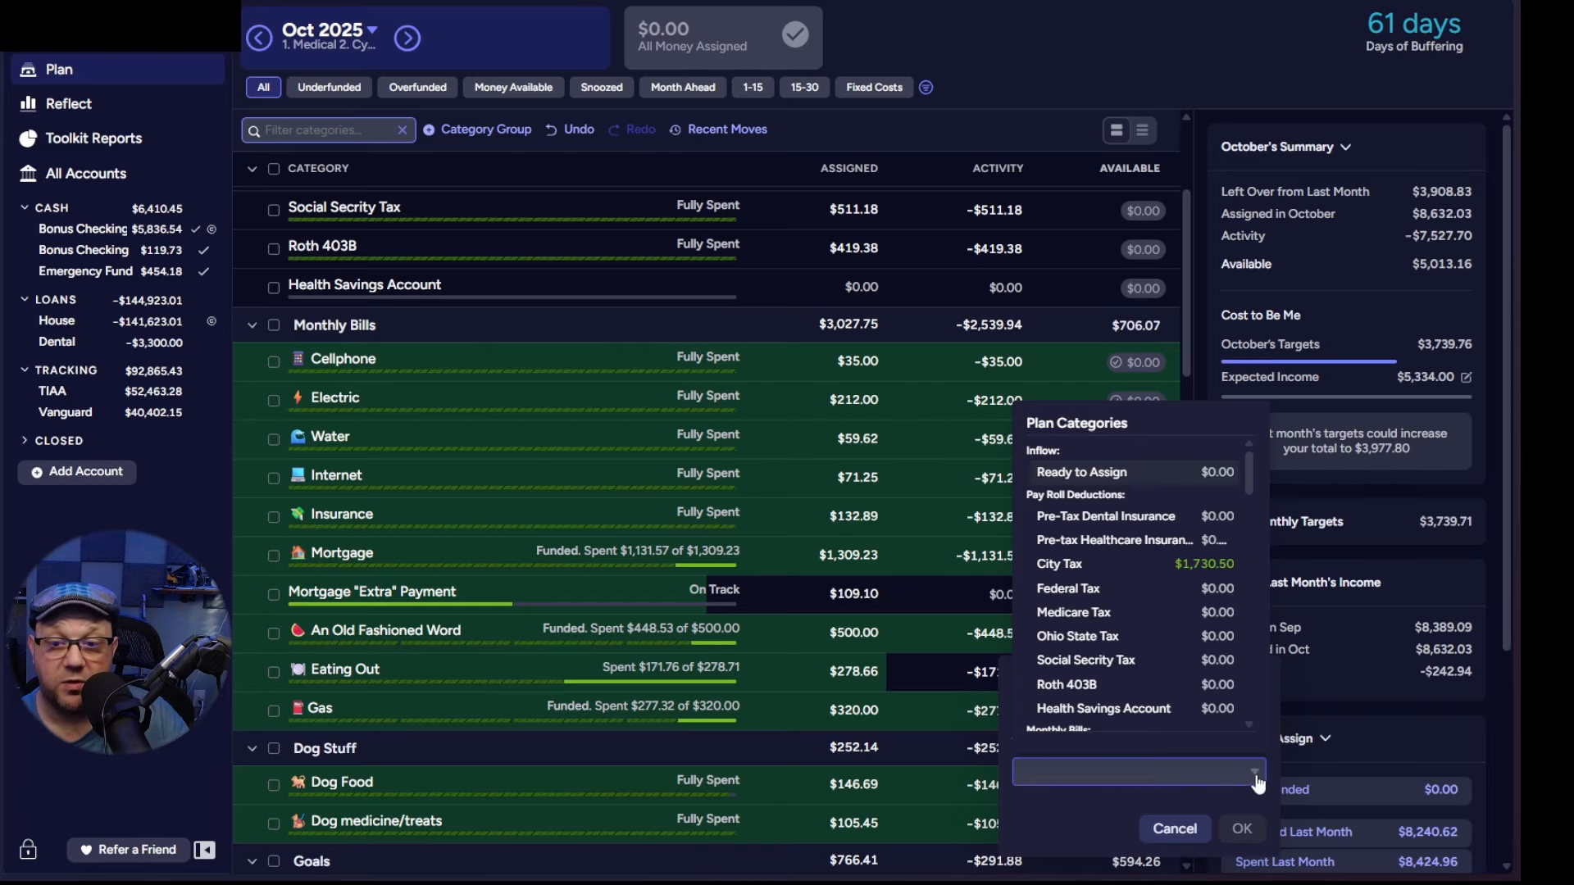
click(1259, 783)
click(1255, 775)
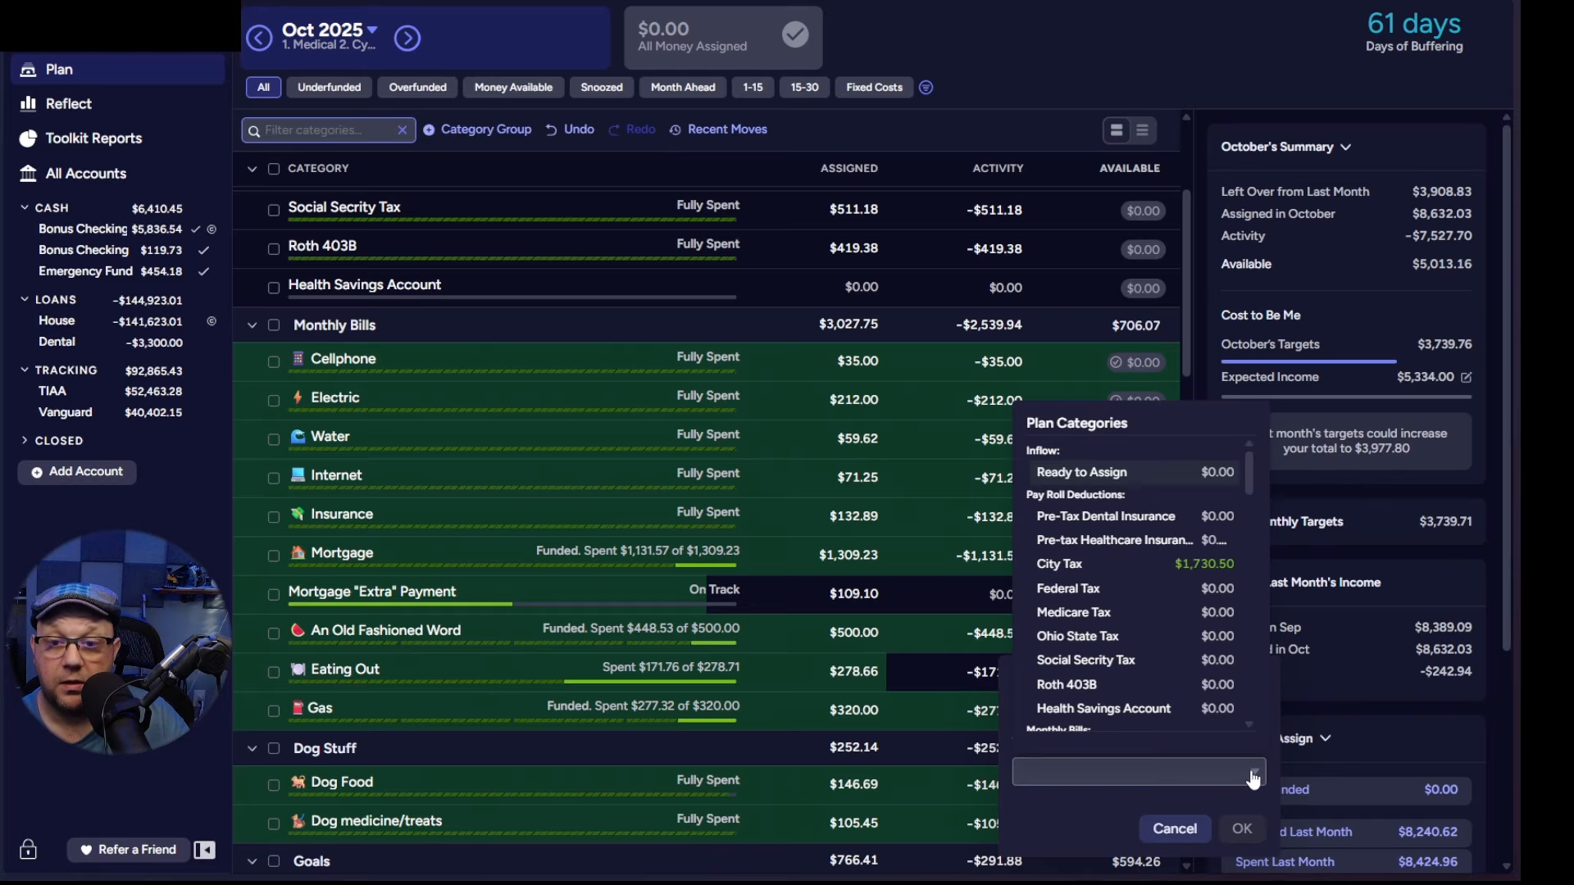
click(1082, 473)
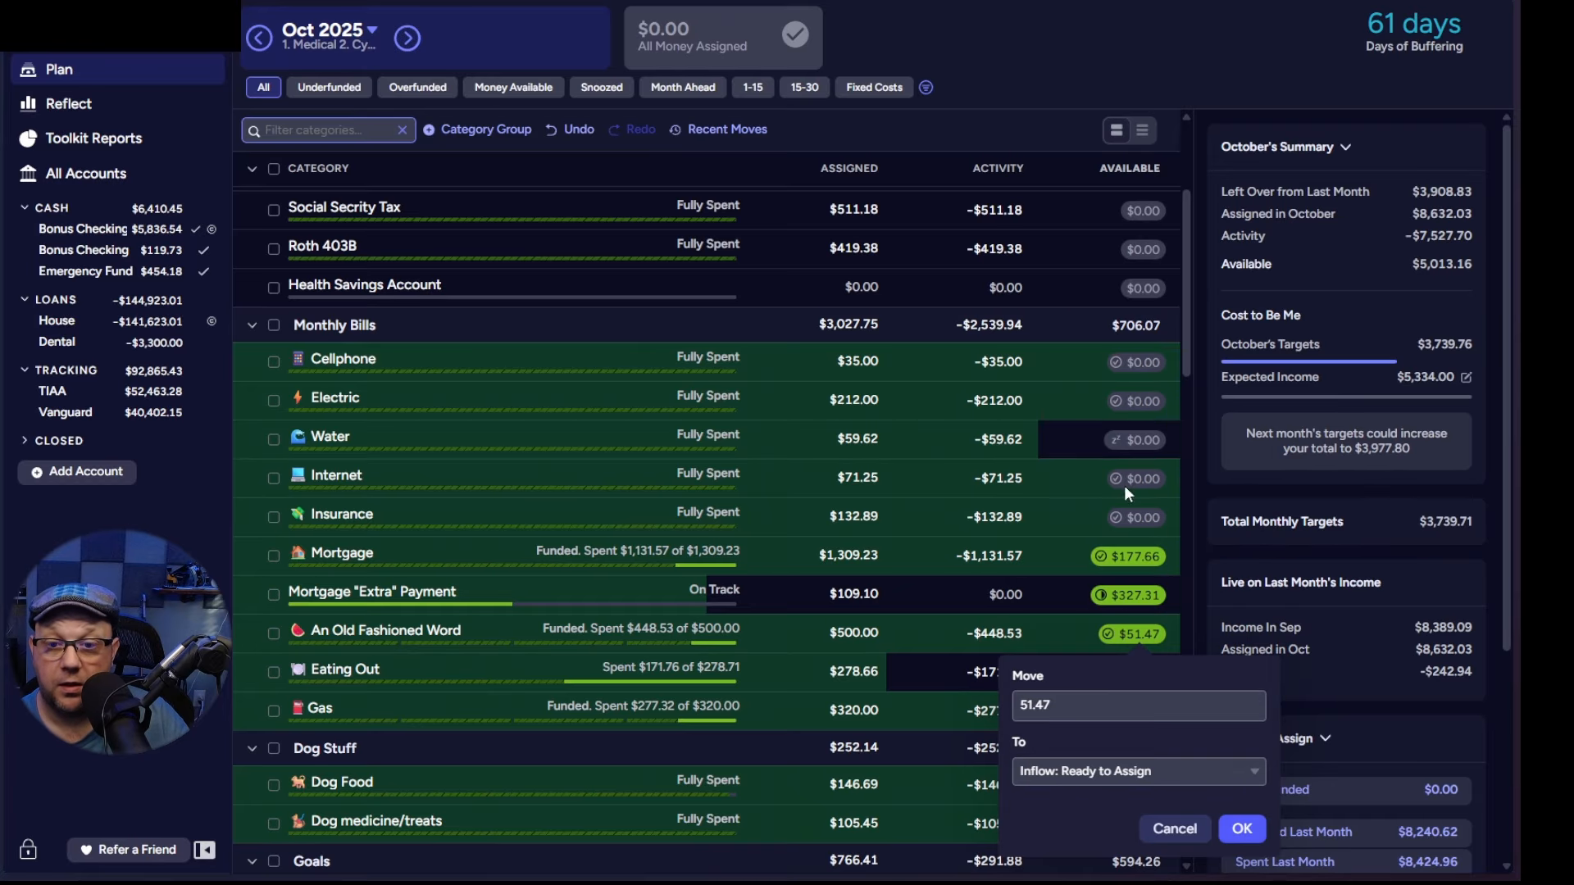
click(1242, 829)
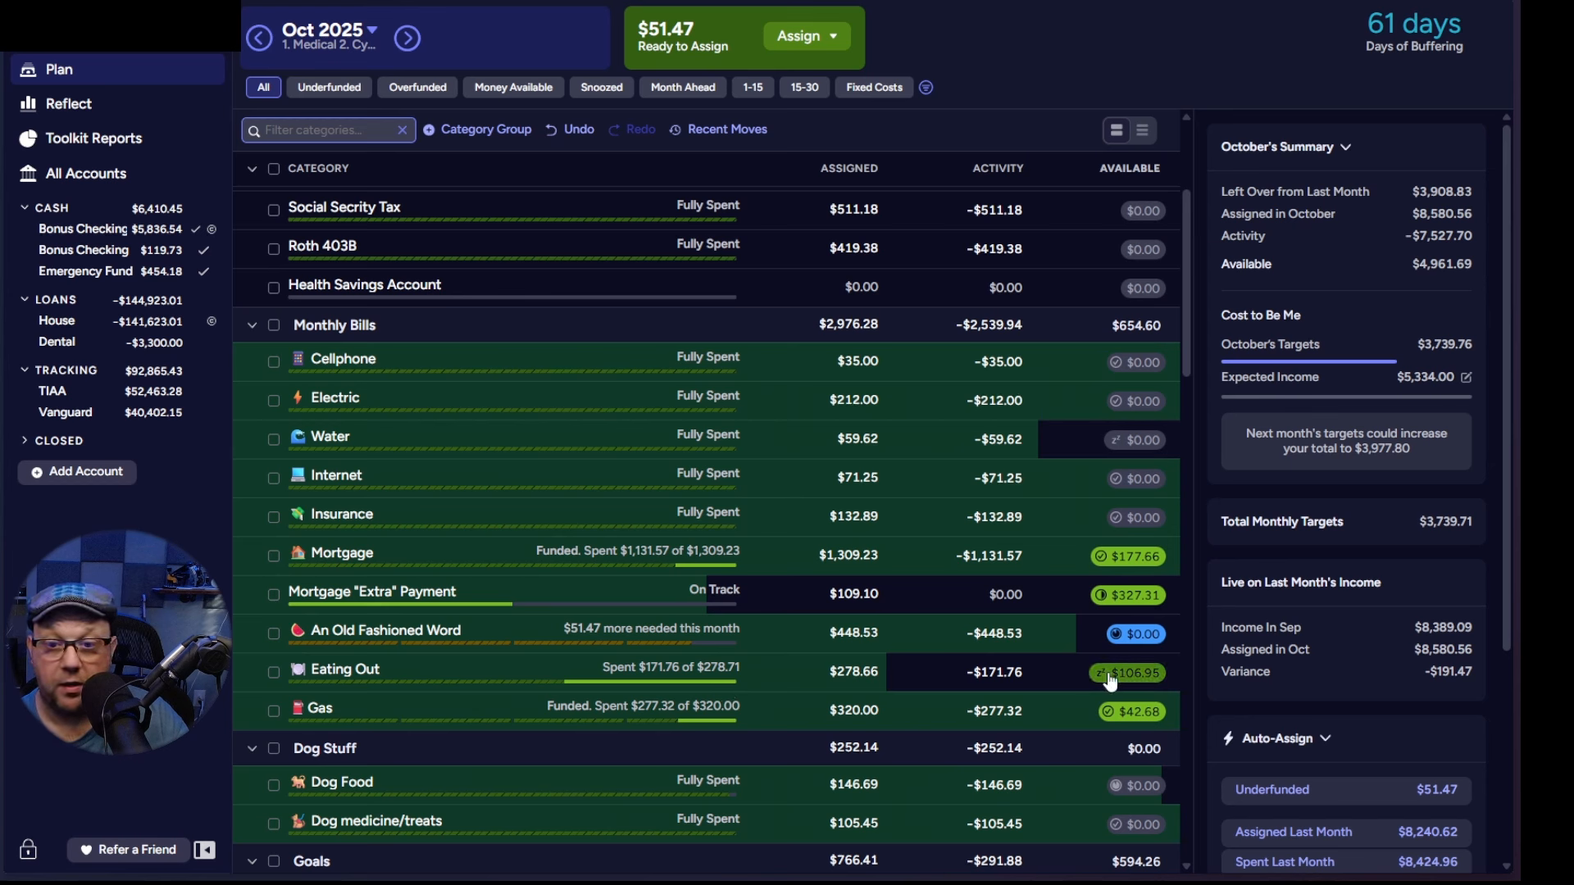
Step: Move the available $106.95 from the Eating Out category to Ready to Assign
click(1138, 673)
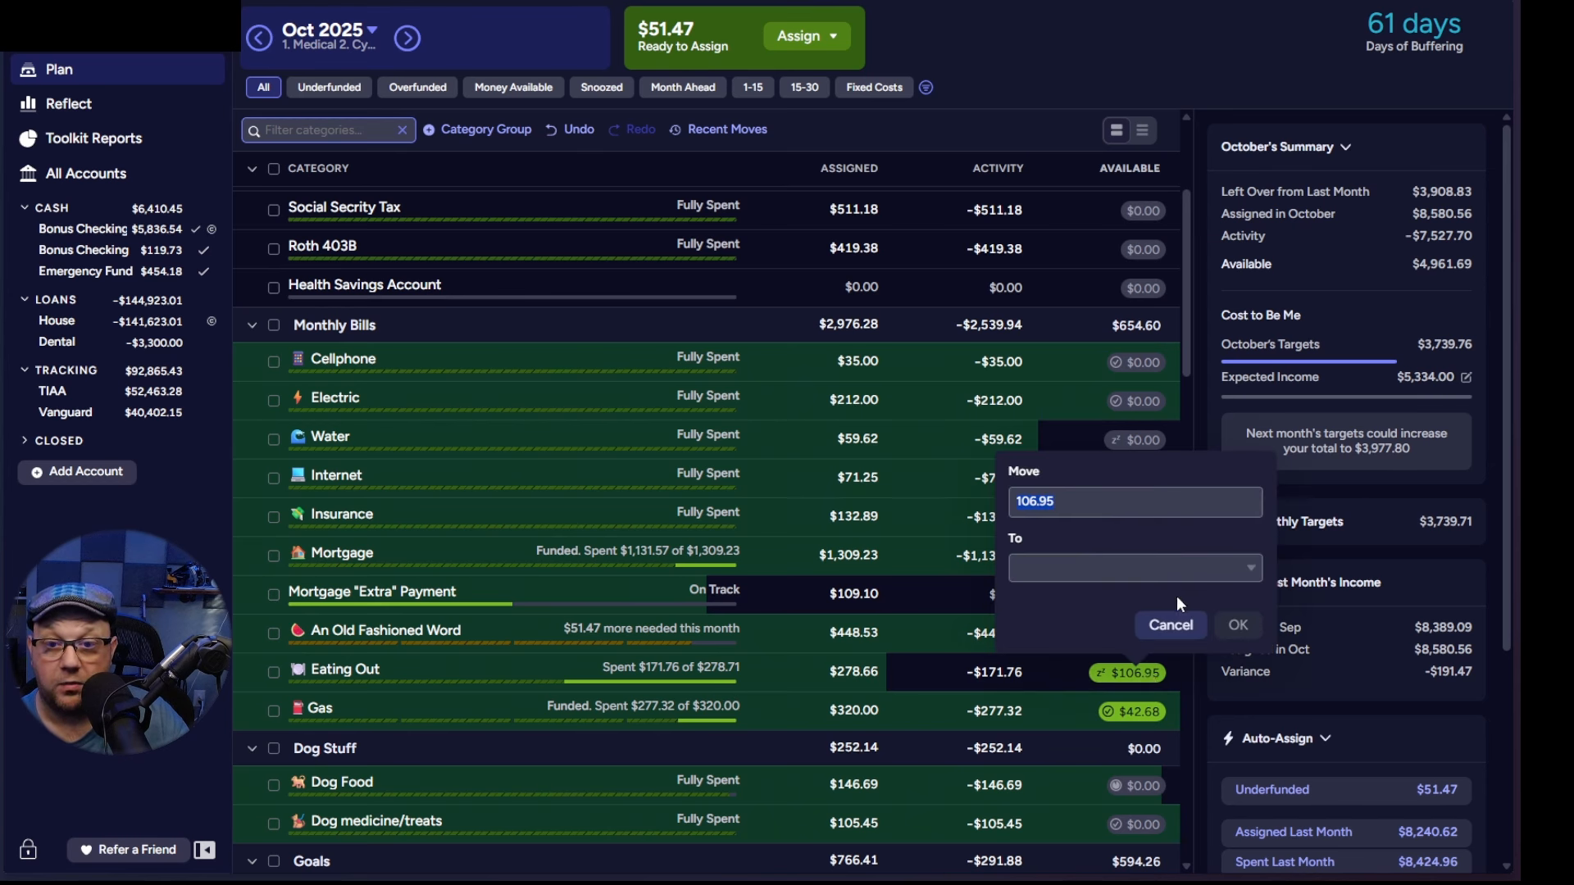
click(1253, 571)
click(1115, 657)
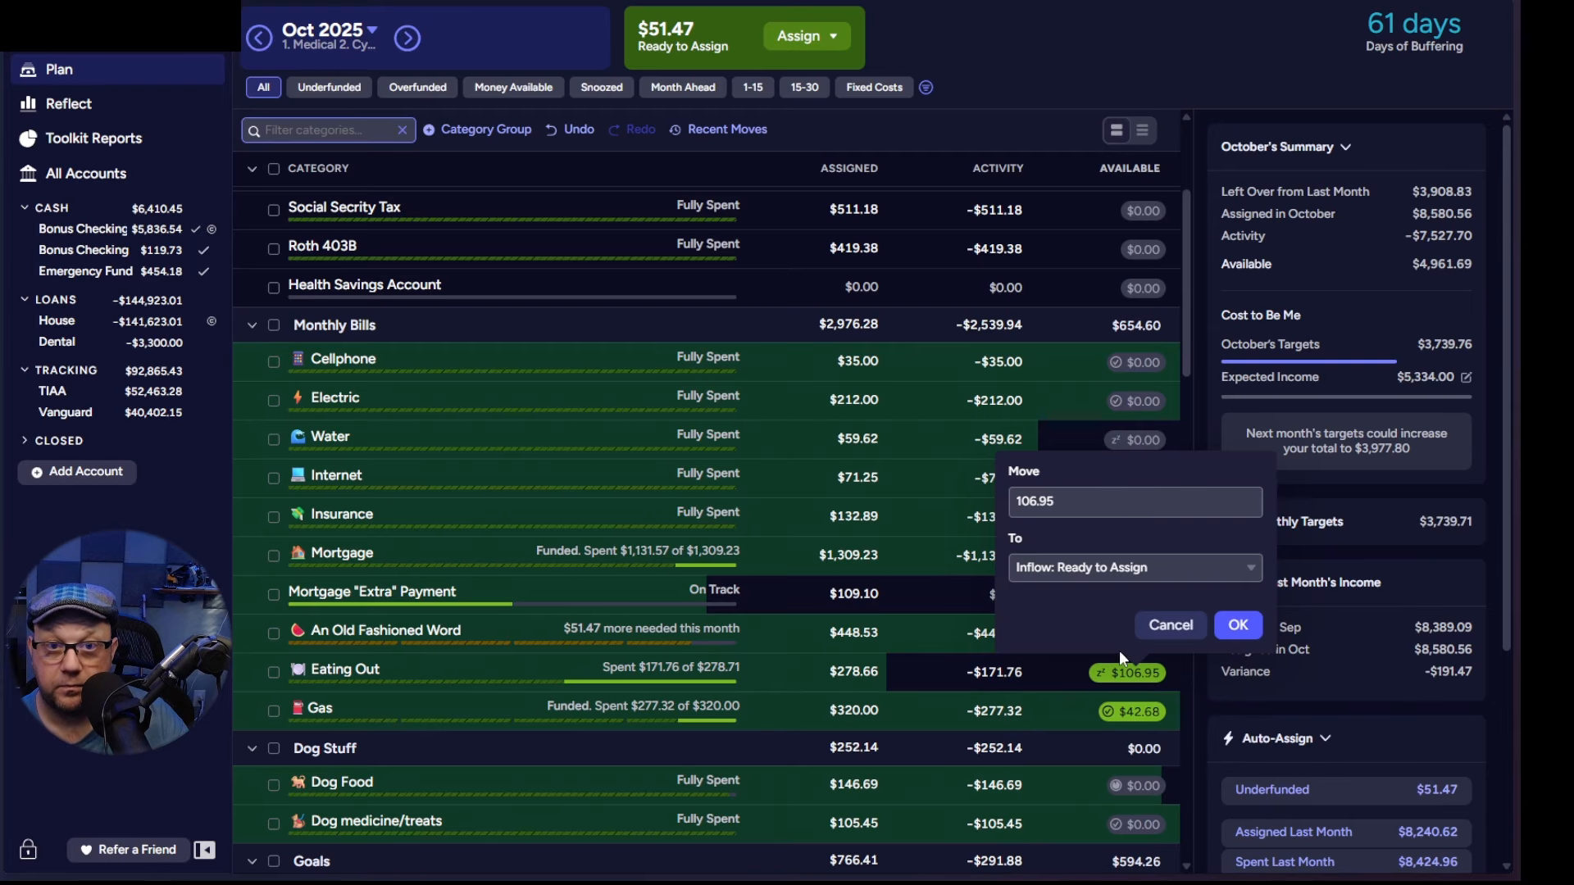
click(1240, 627)
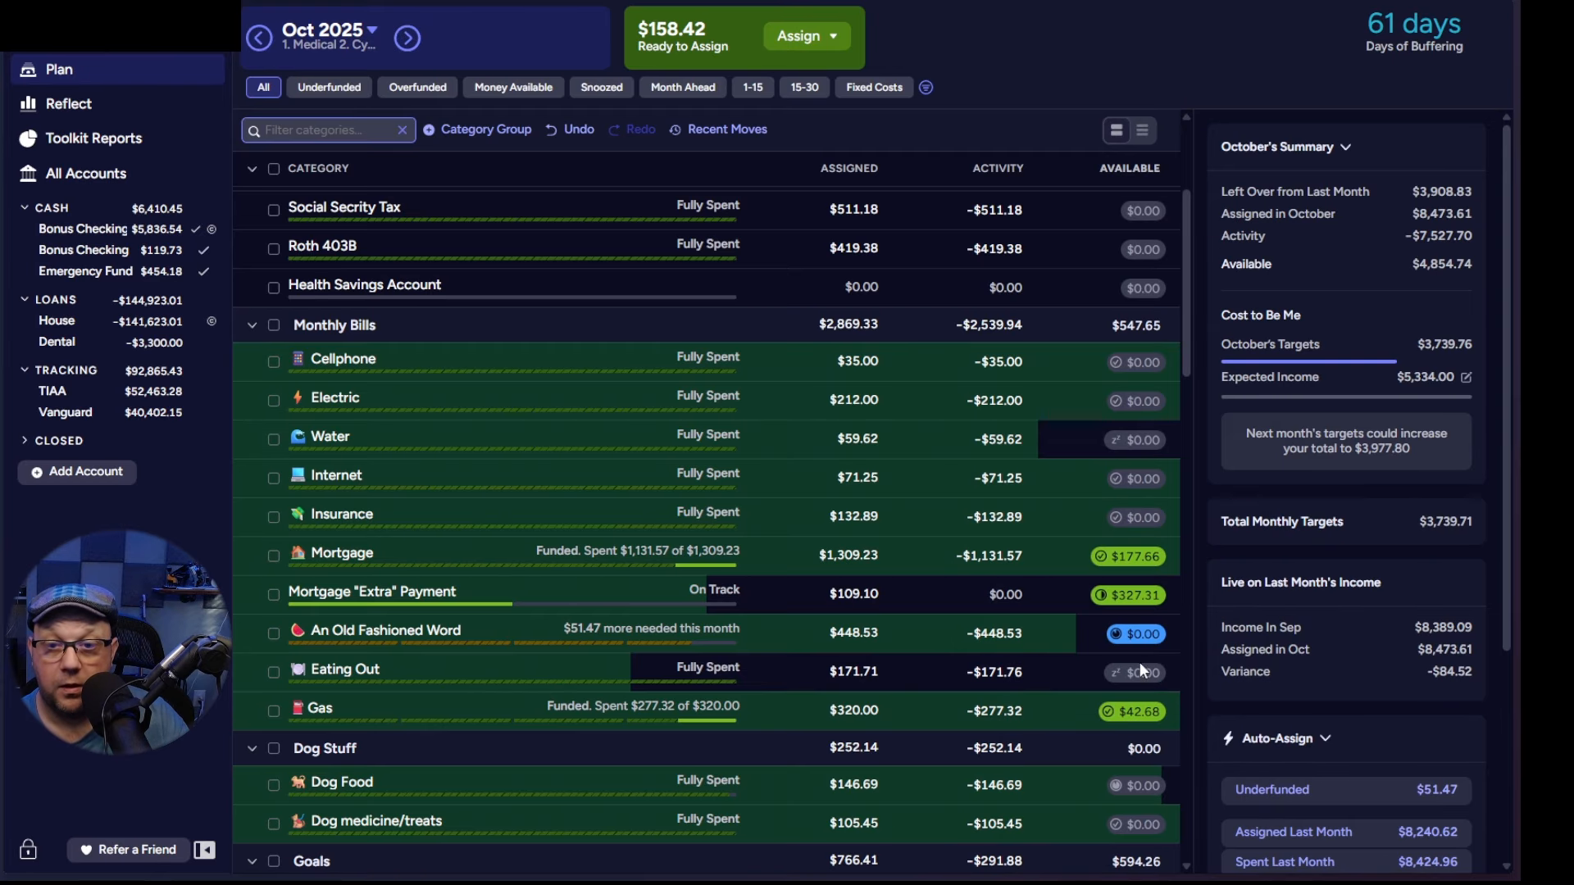
Step: Move the available $42.68 from the Gas category to Ready to Assign
click(1143, 713)
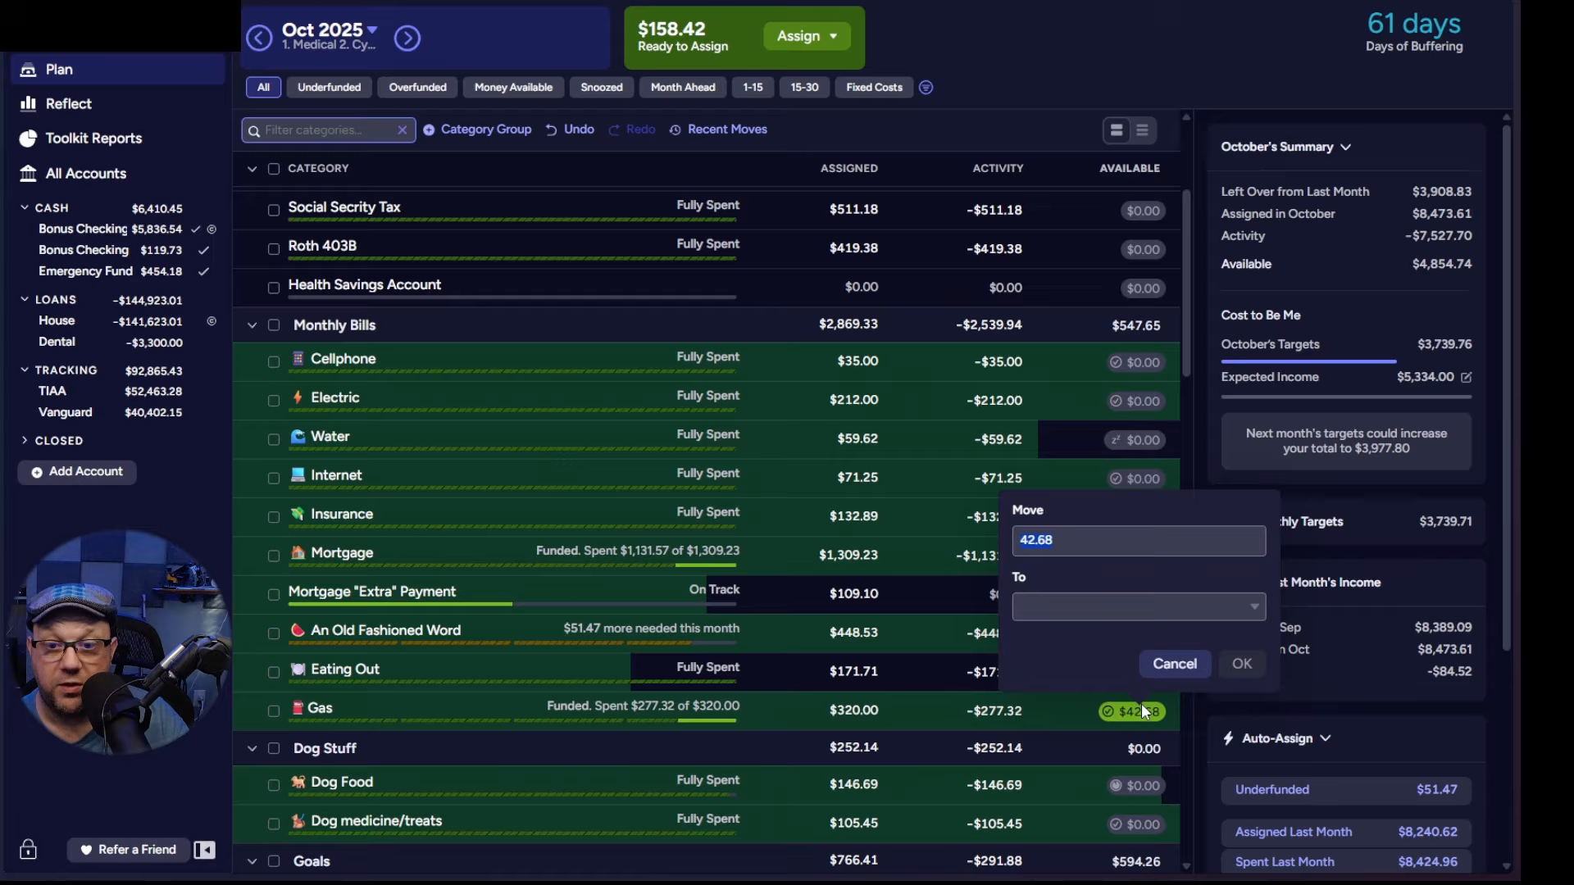
click(1185, 607)
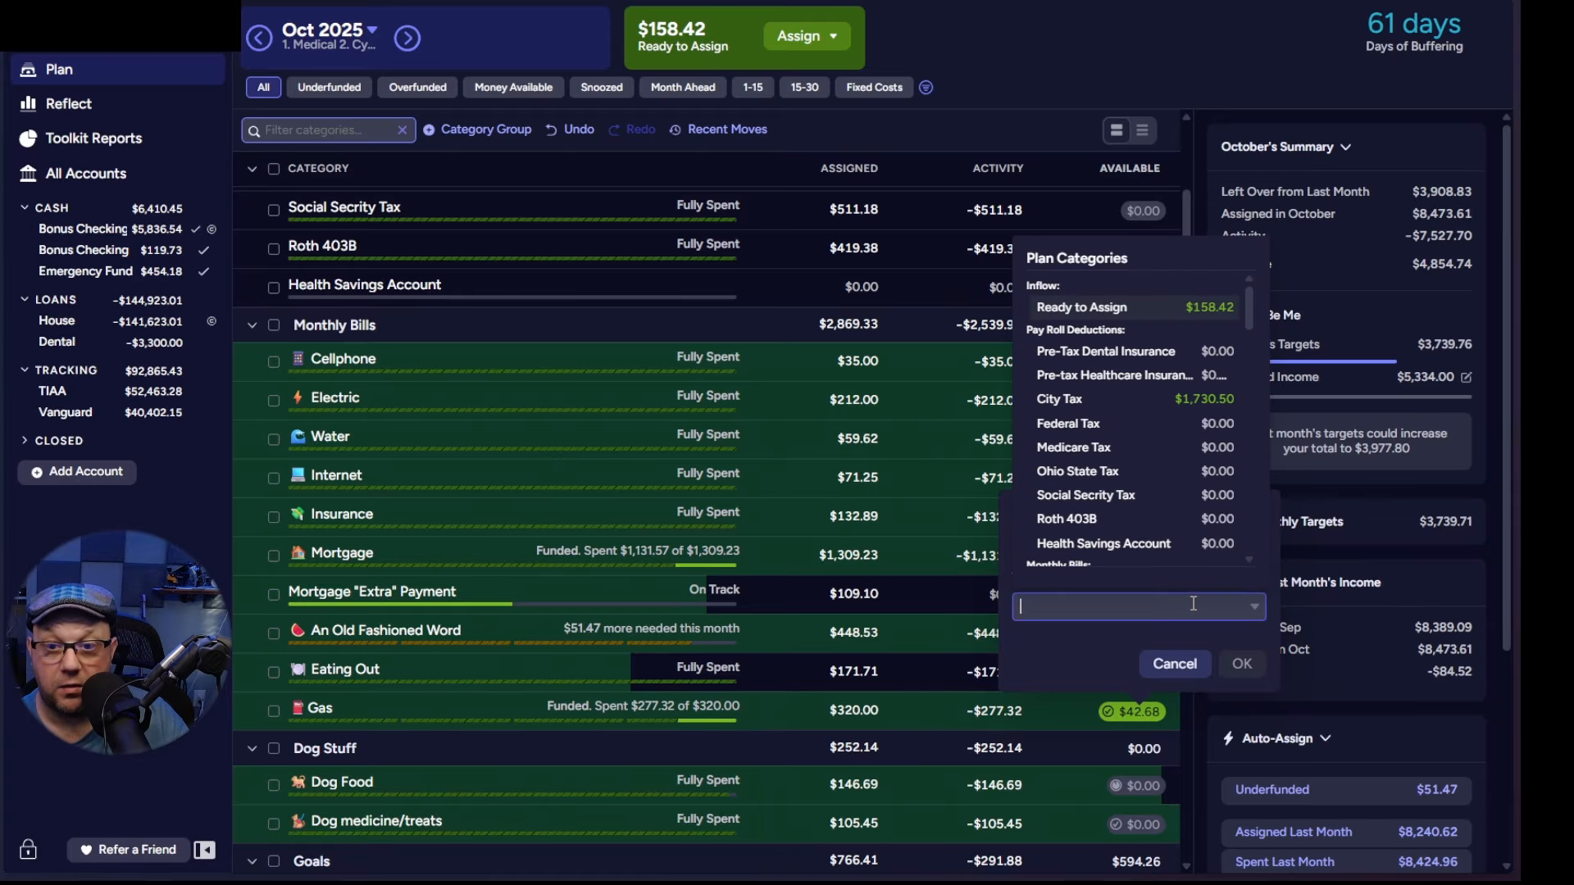
click(1214, 312)
click(1240, 664)
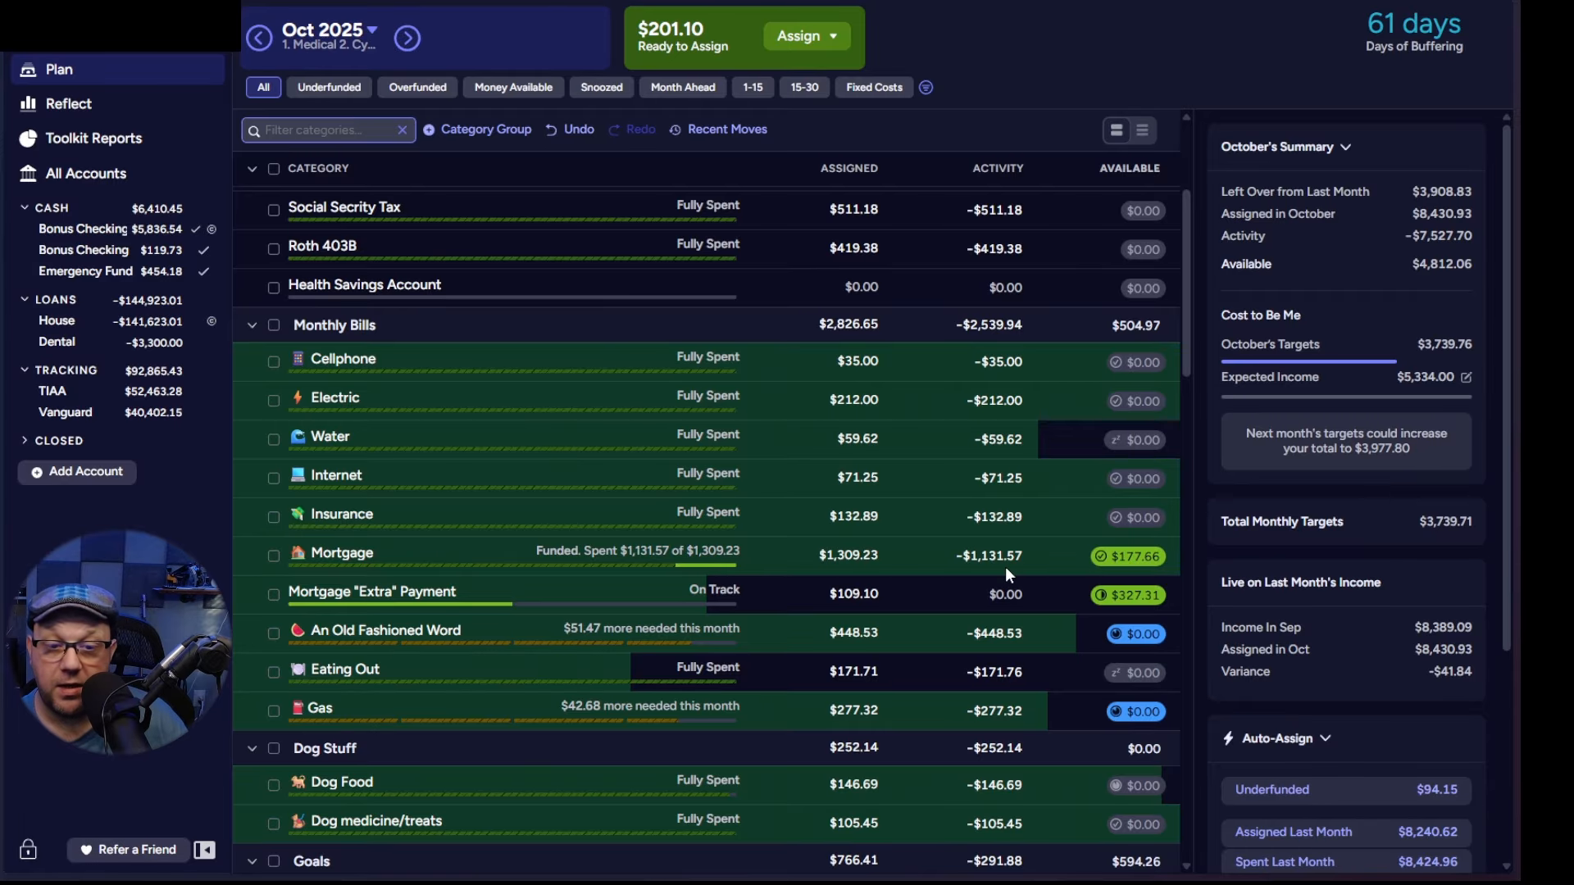
Step: Examine the available balances in October's remaining category groups, from Goals and sinking funds down to Quality of Life and Music
scroll(1005, 567, down, 1)
scroll(1005, 567, down, 3)
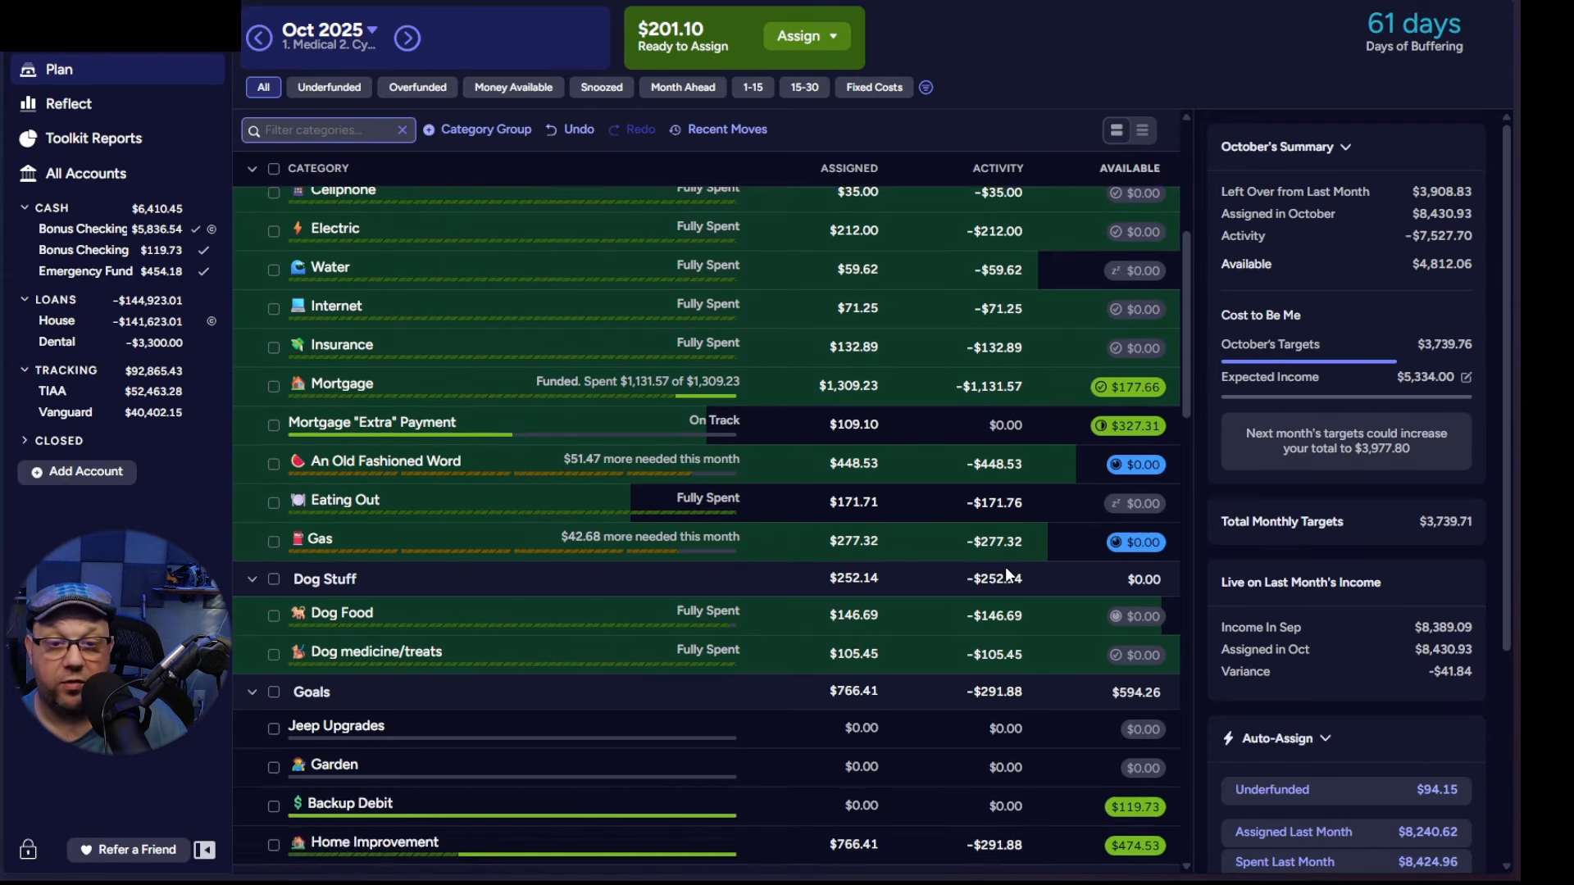
scroll(1005, 565, down, 1)
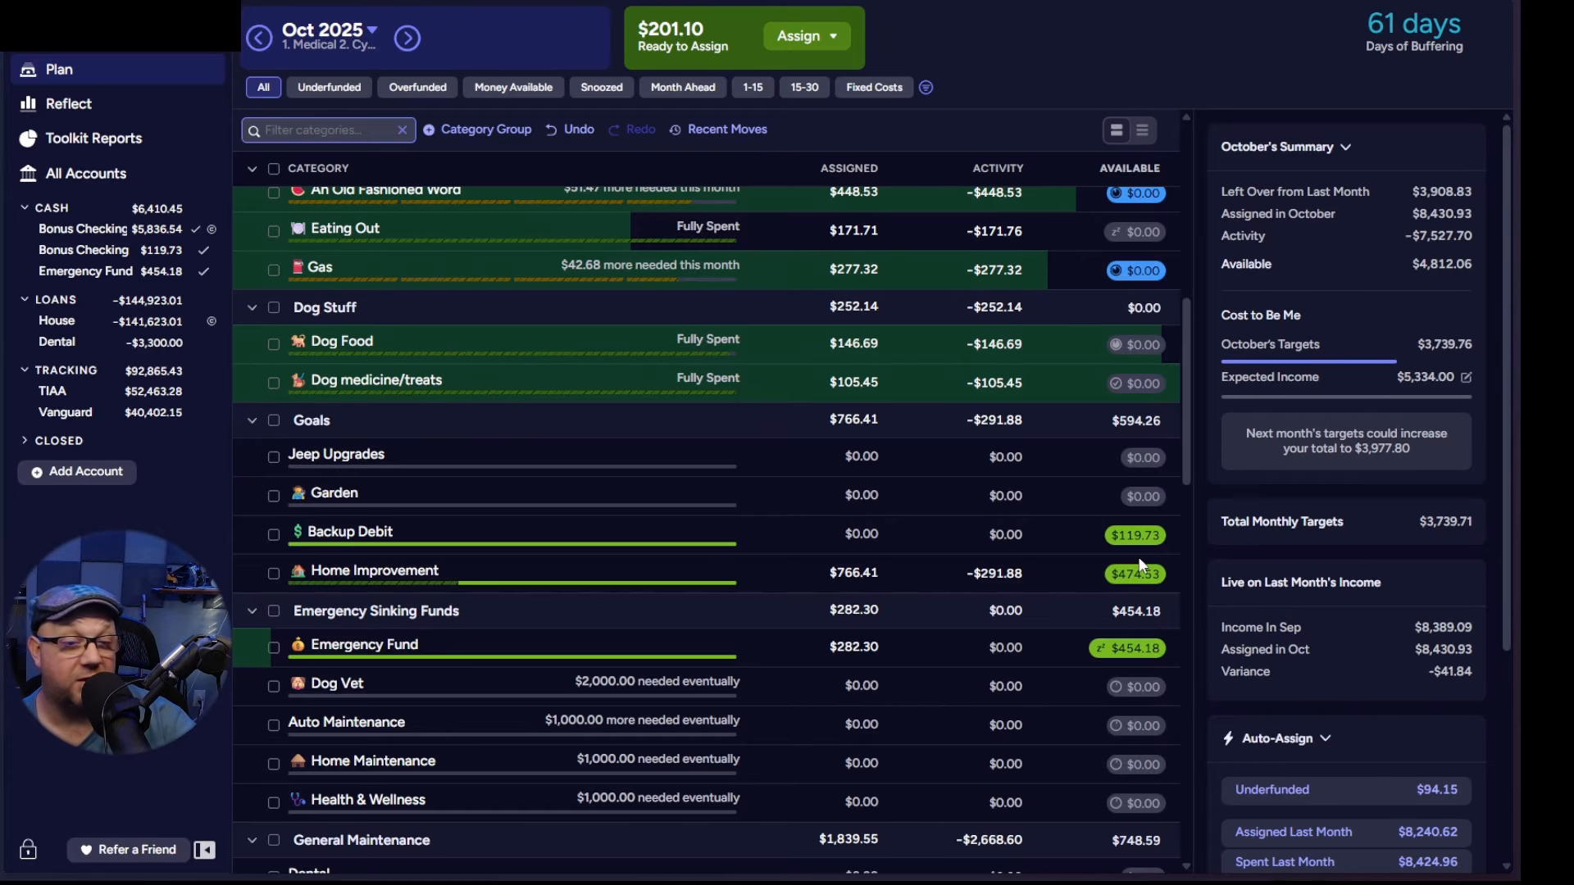
scroll(1138, 570, down, 3)
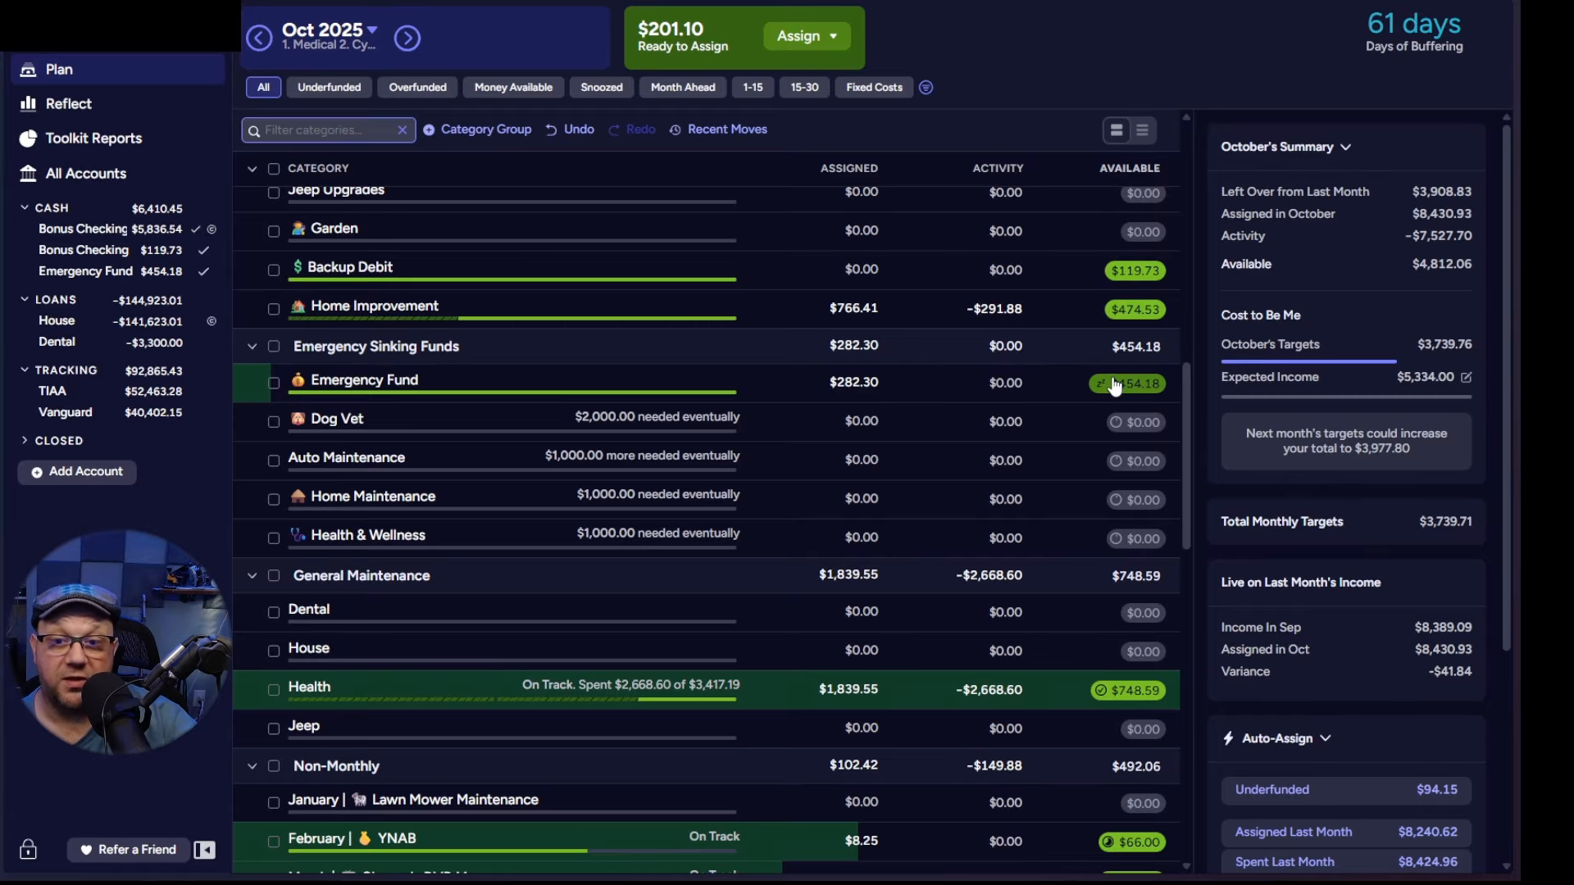
scroll(1058, 556, down, 3)
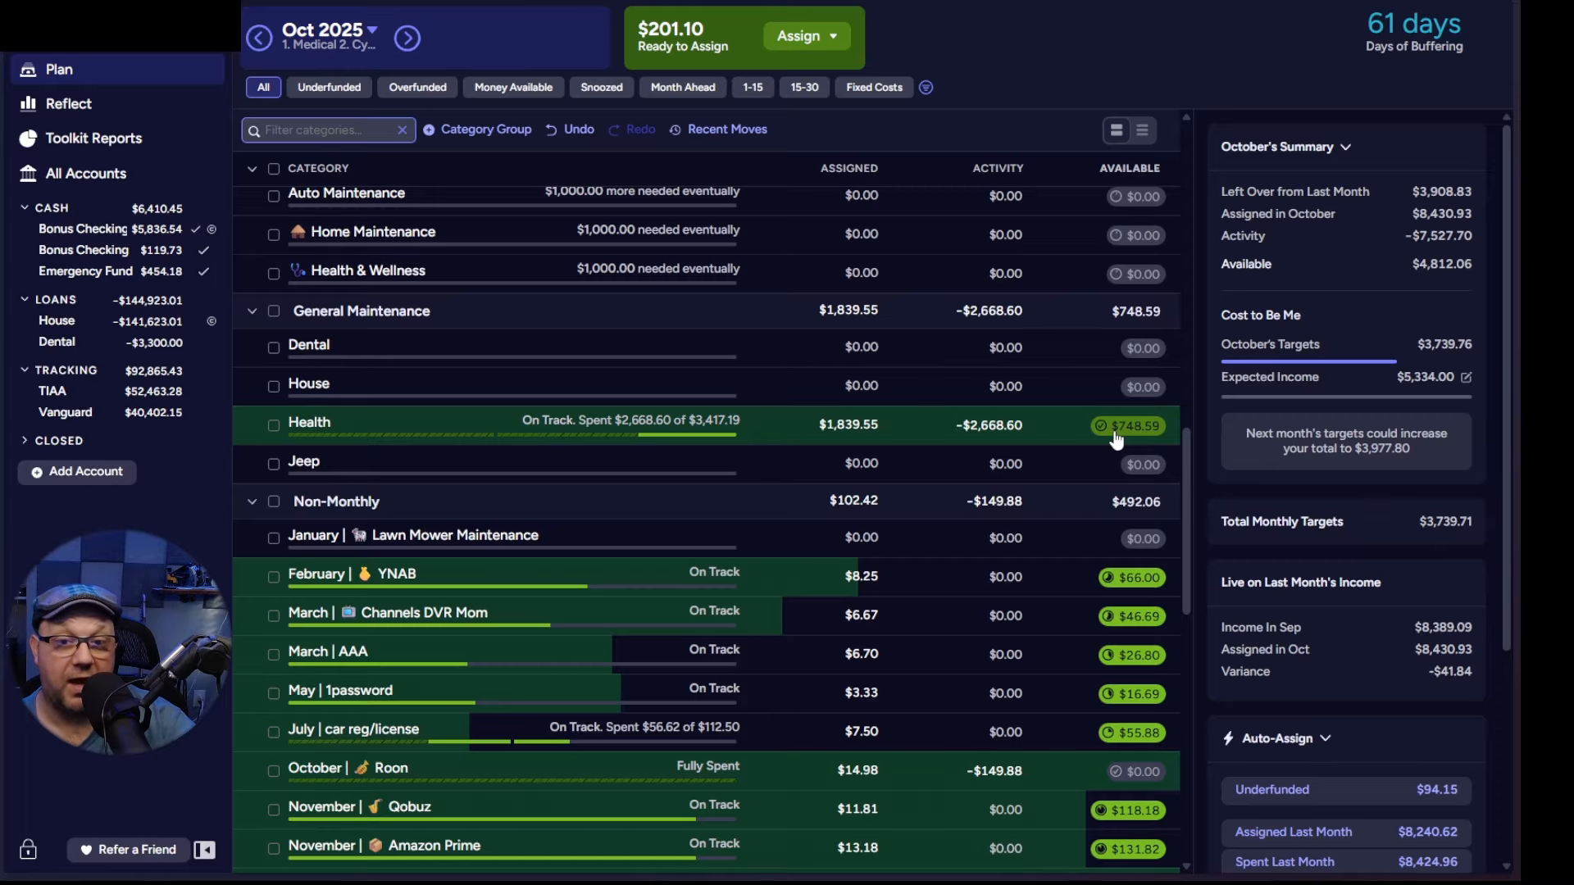
scroll(1126, 429, up, 3)
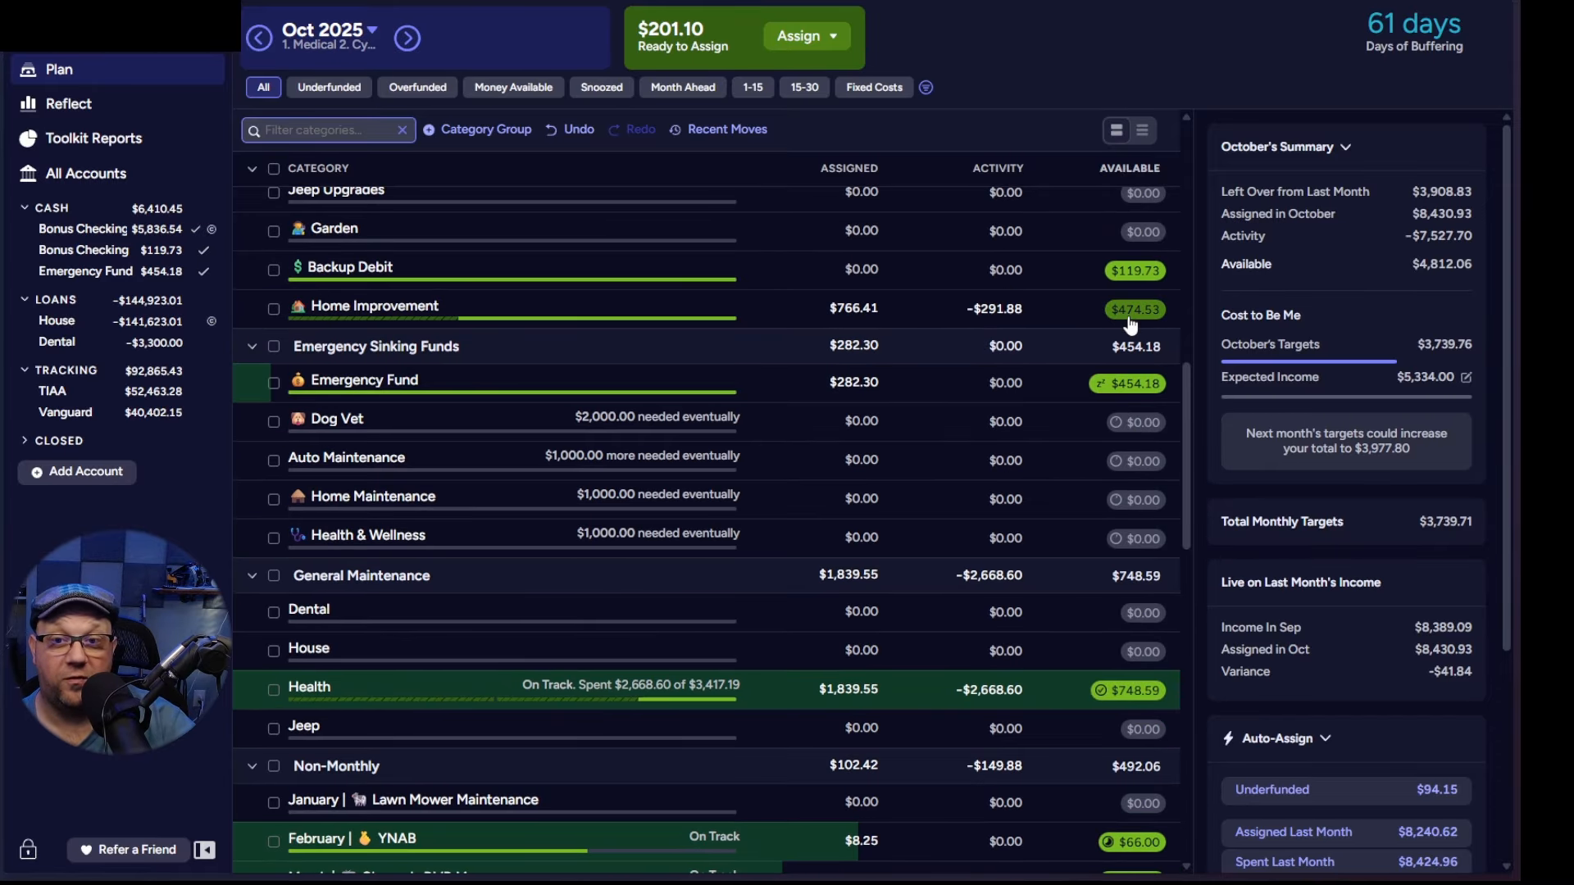
scroll(1087, 503, down, 3)
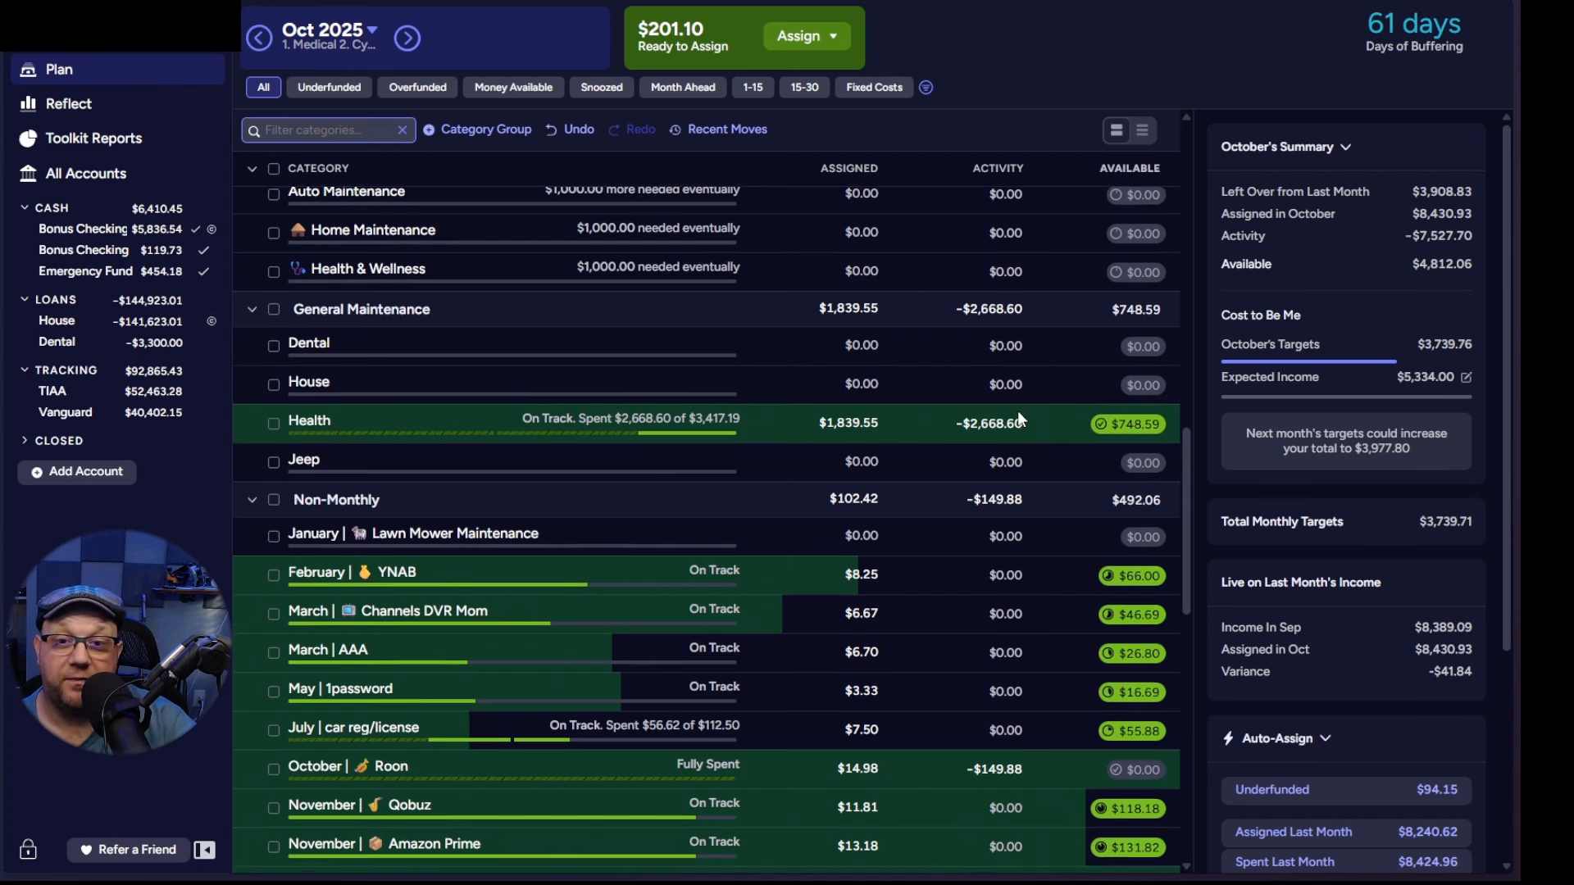
scroll(1017, 411, down, 2)
scroll(672, 483, down, 8)
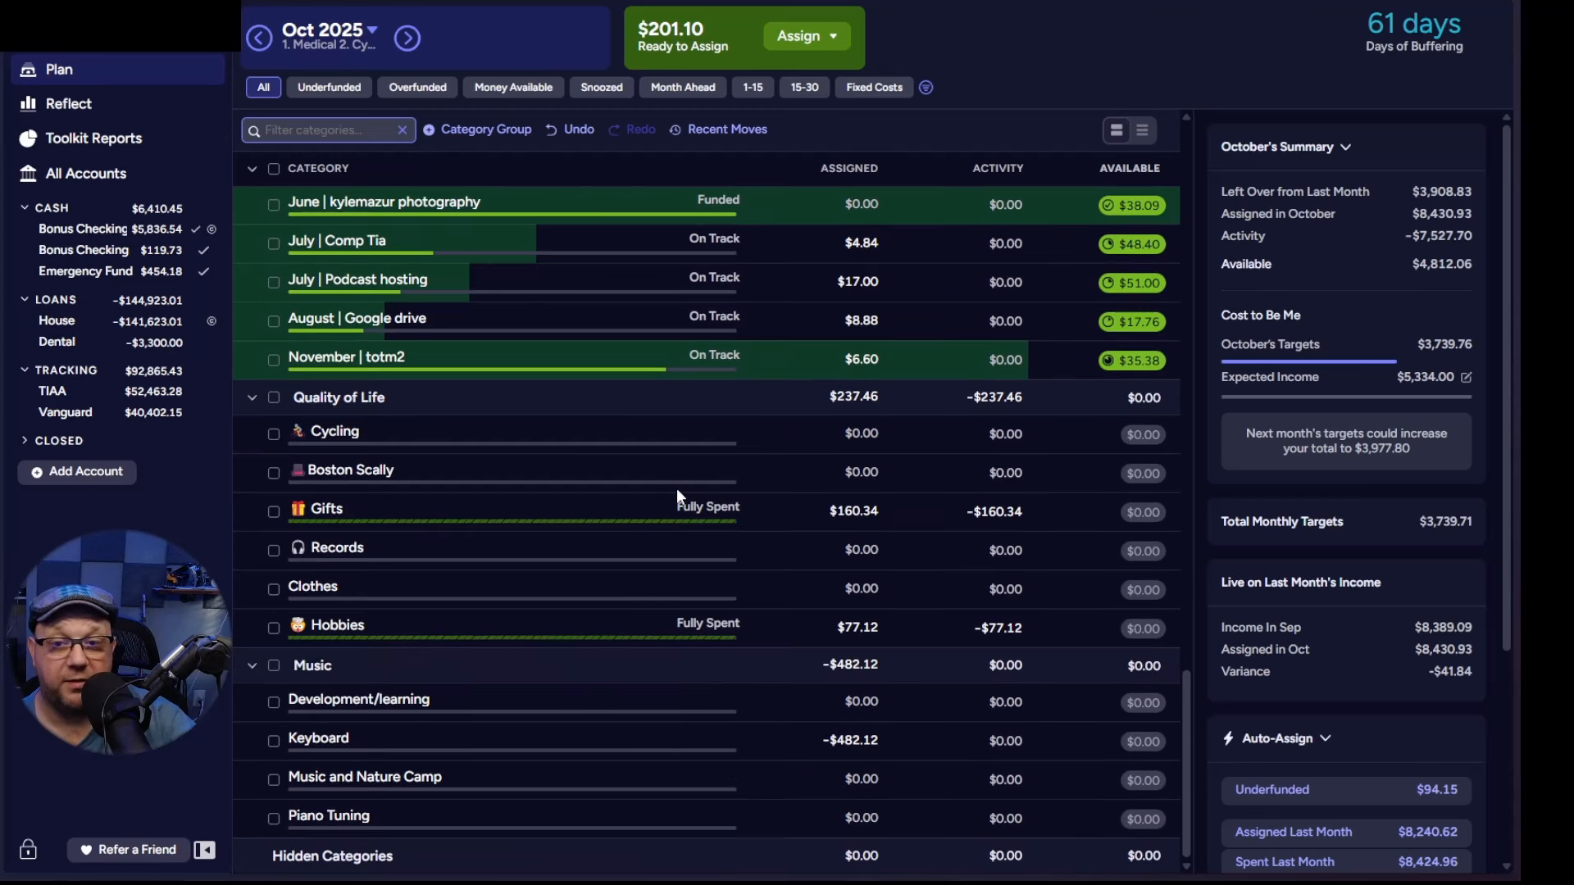
scroll(677, 492, up, 6)
scroll(676, 488, up, 20)
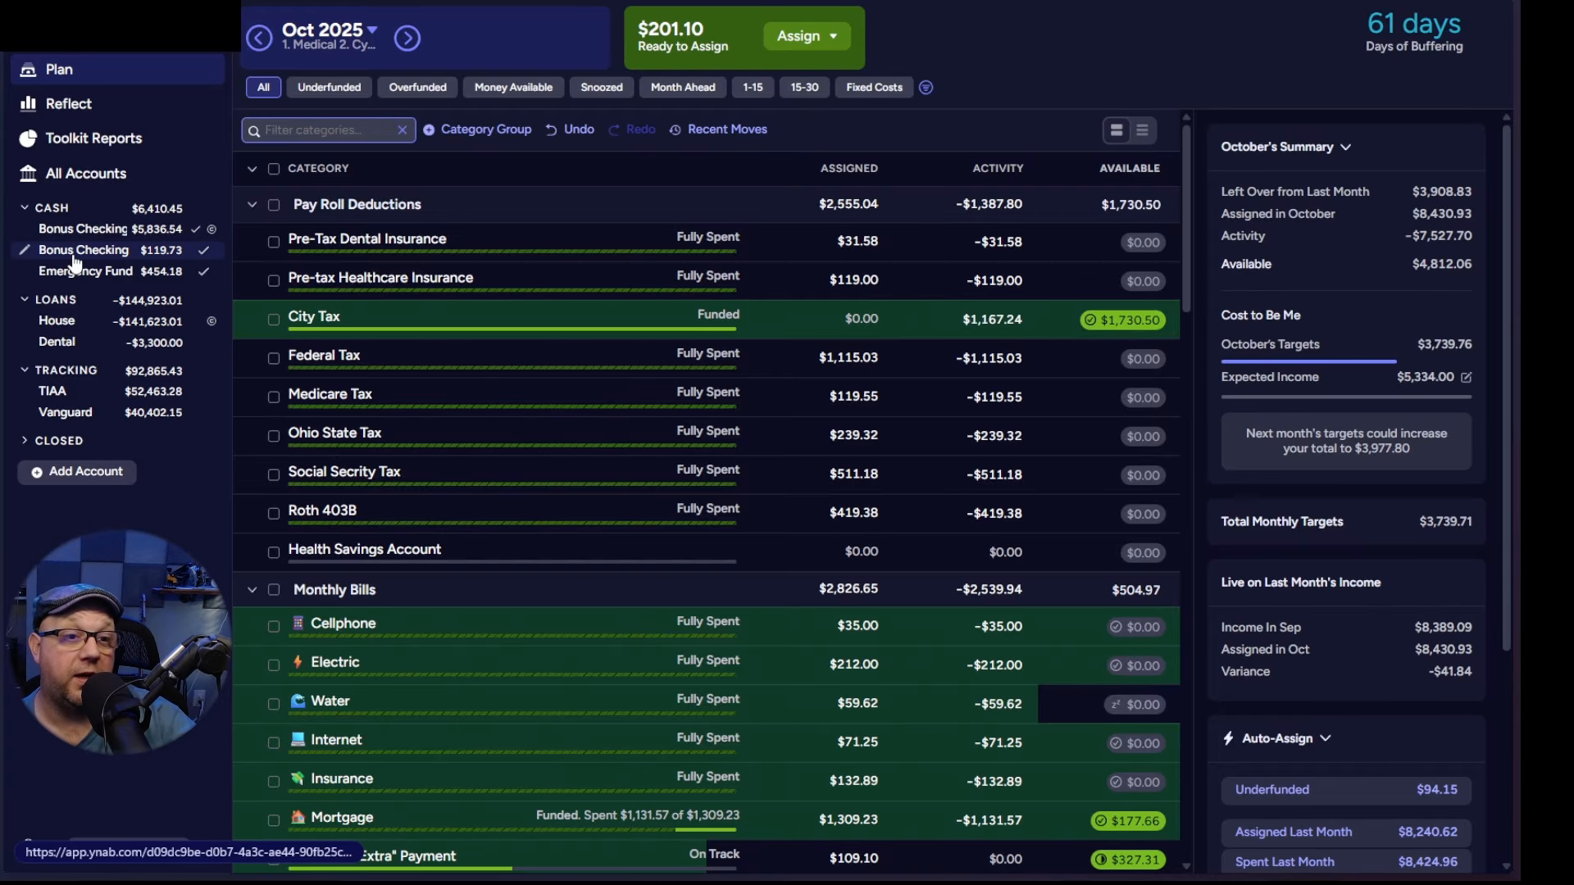
Step: In the November 2025 plan, collapse the Pay Roll Deductions group and assign $100 to Eating Out
click(407, 46)
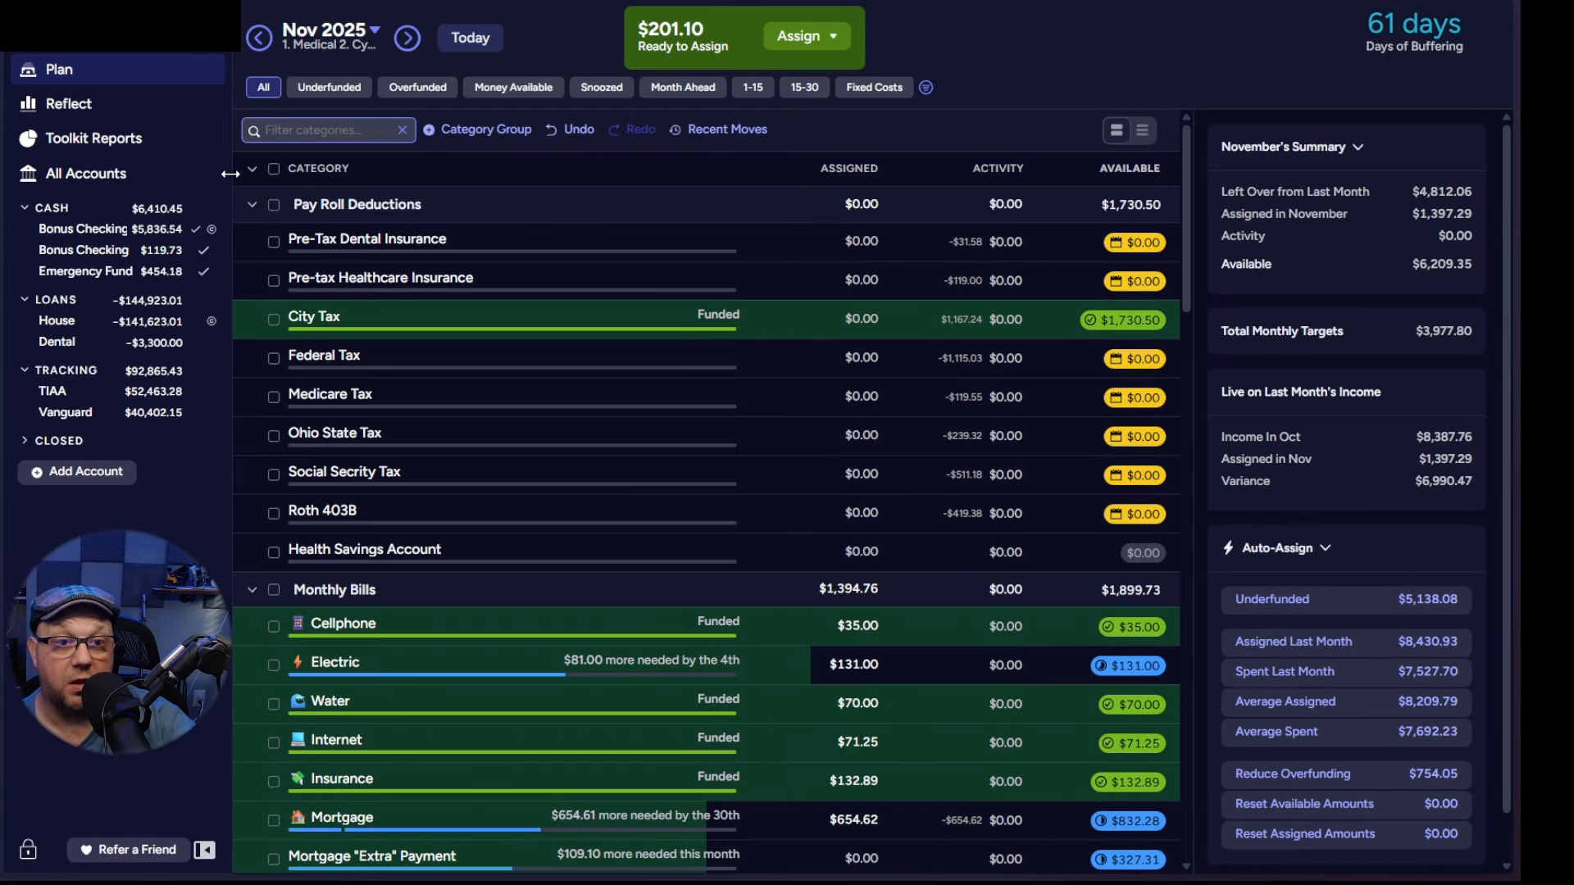
click(250, 209)
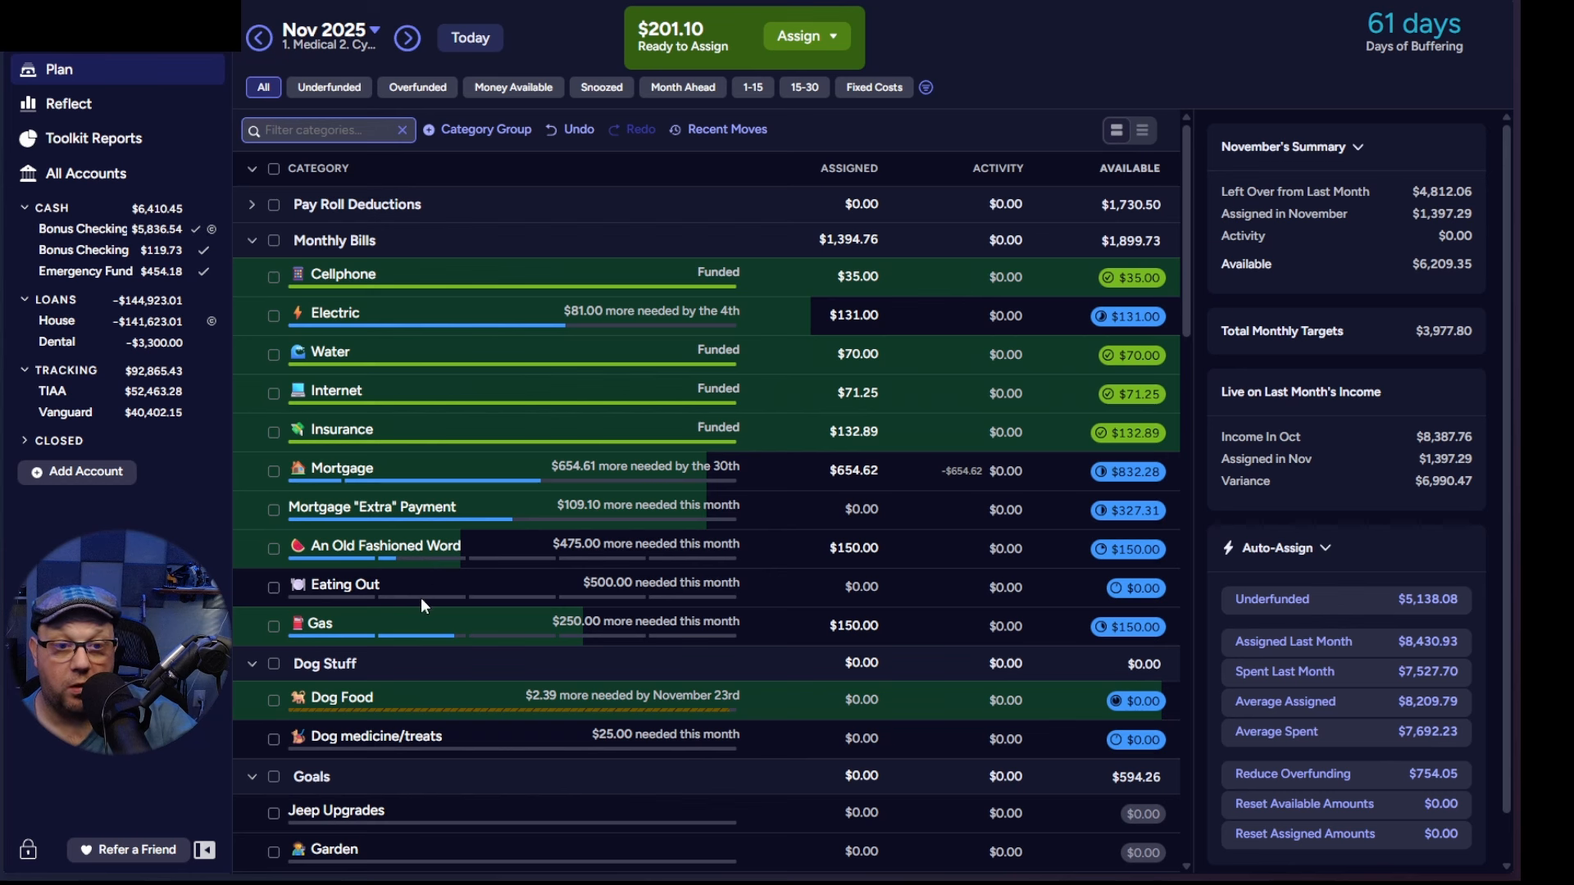
click(815, 597)
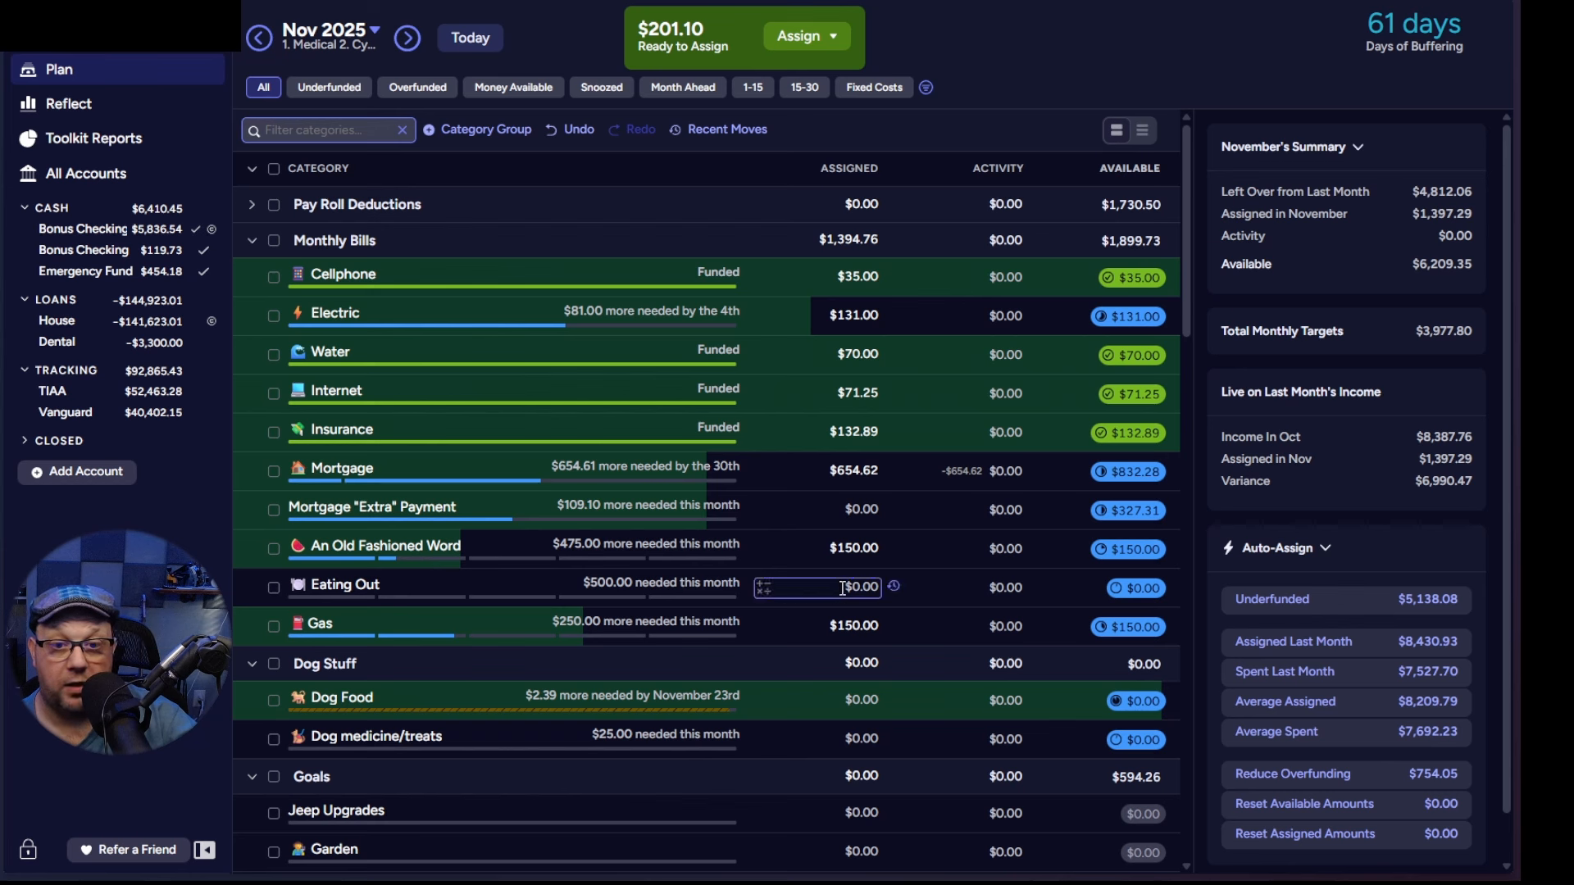
text(100)
key(Return)
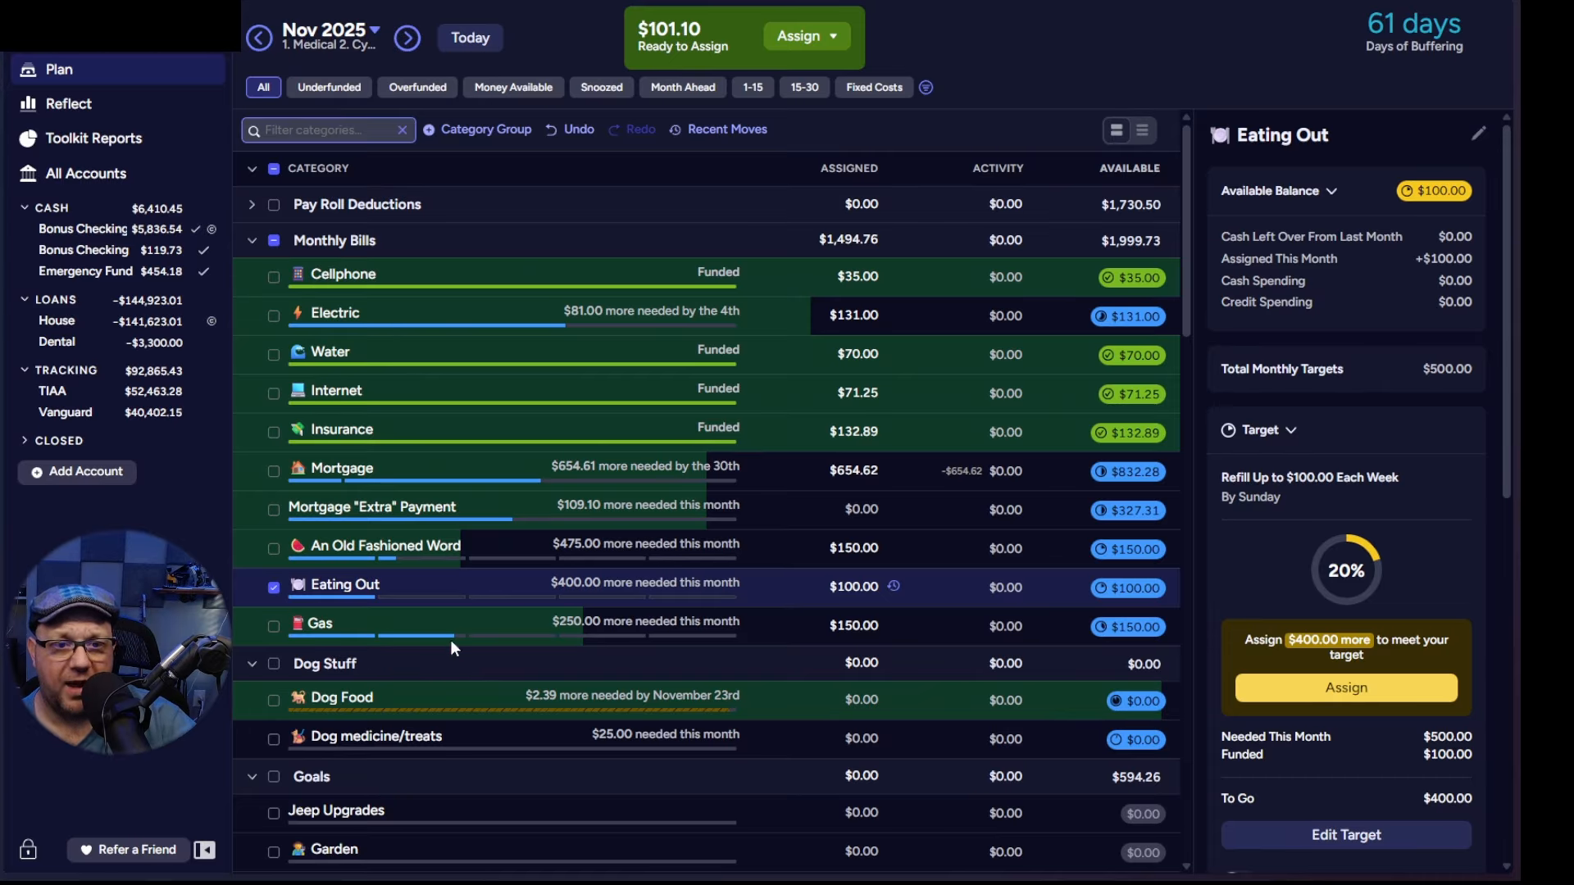
Step: Add $101.10 to November's assigned amount for An Old Fashioned Word
click(861, 549)
key(Right)
text(+)
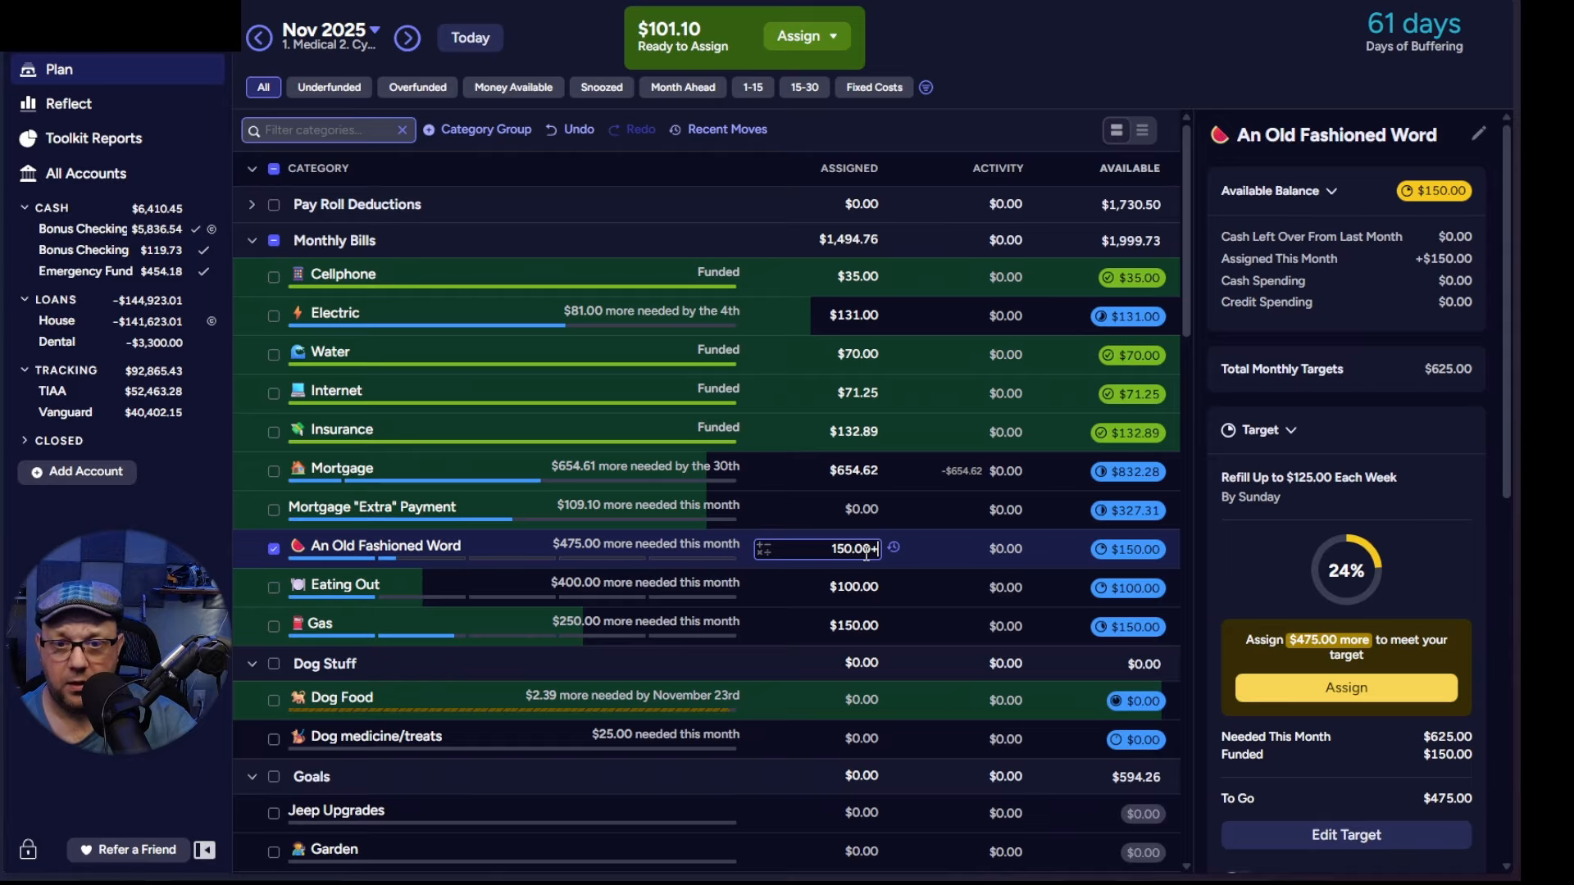
text(101.10)
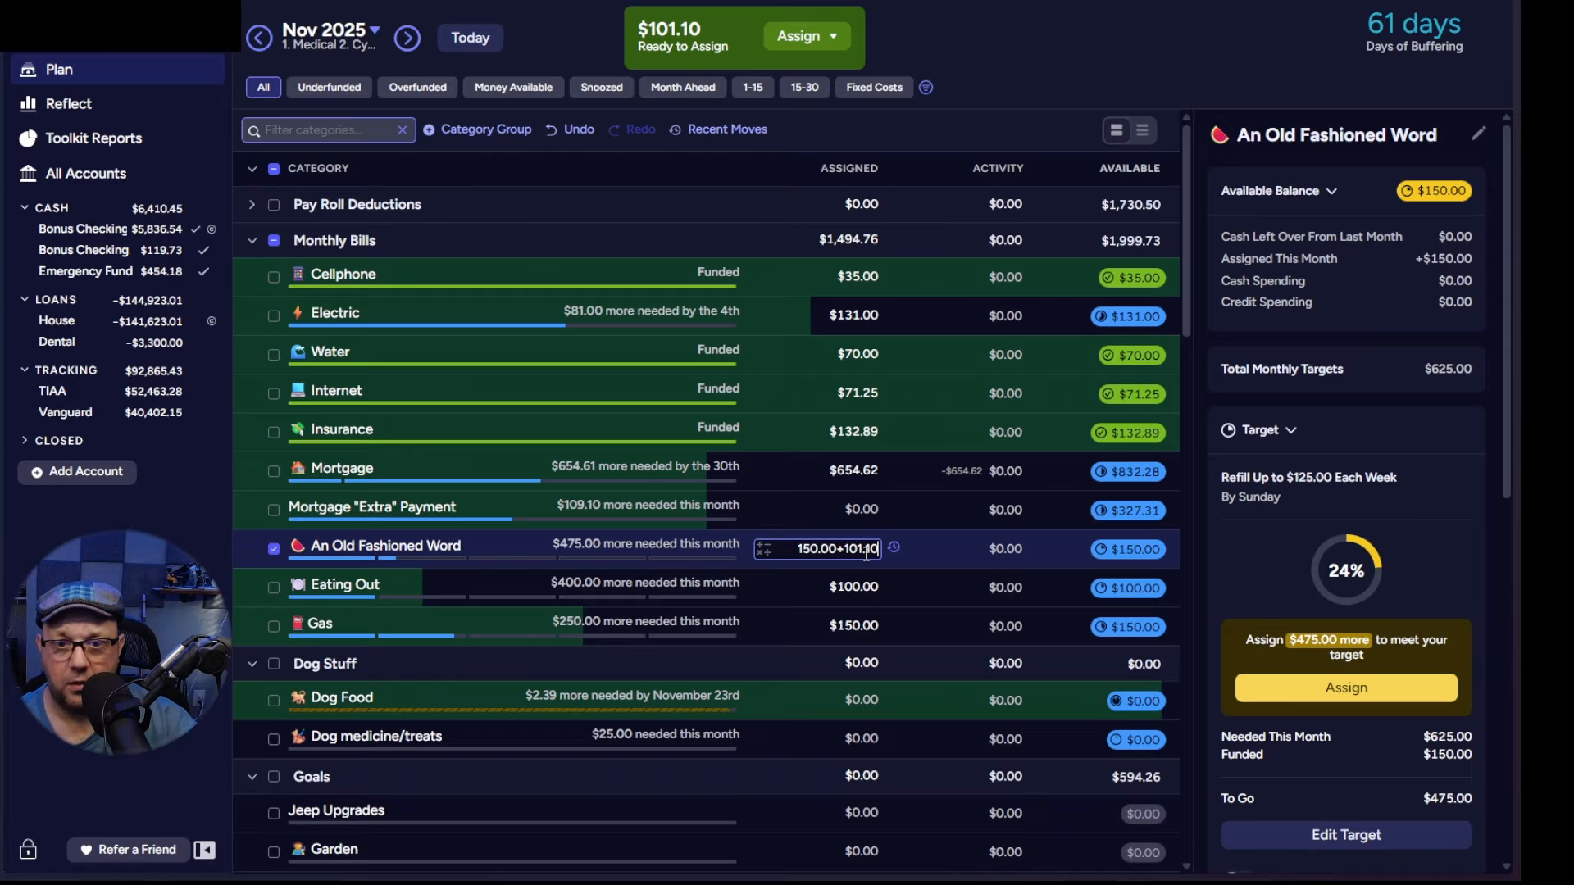
key(Return)
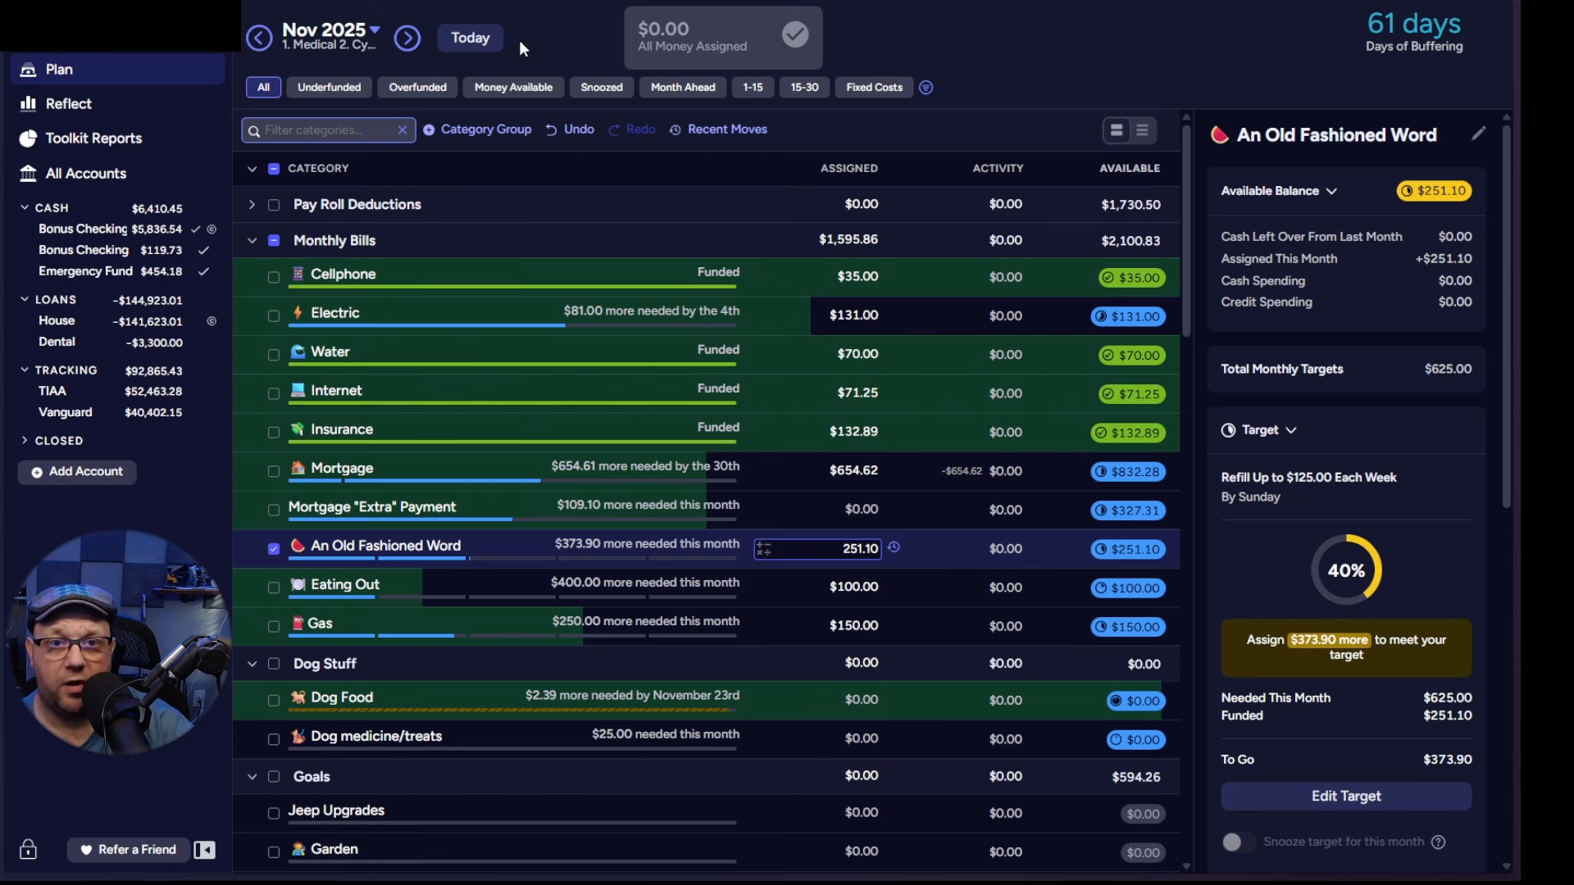
Step: Return to the October 2025 plan, check the auto-assign options for An Old Fashioned Word, and clear the category selection
click(471, 38)
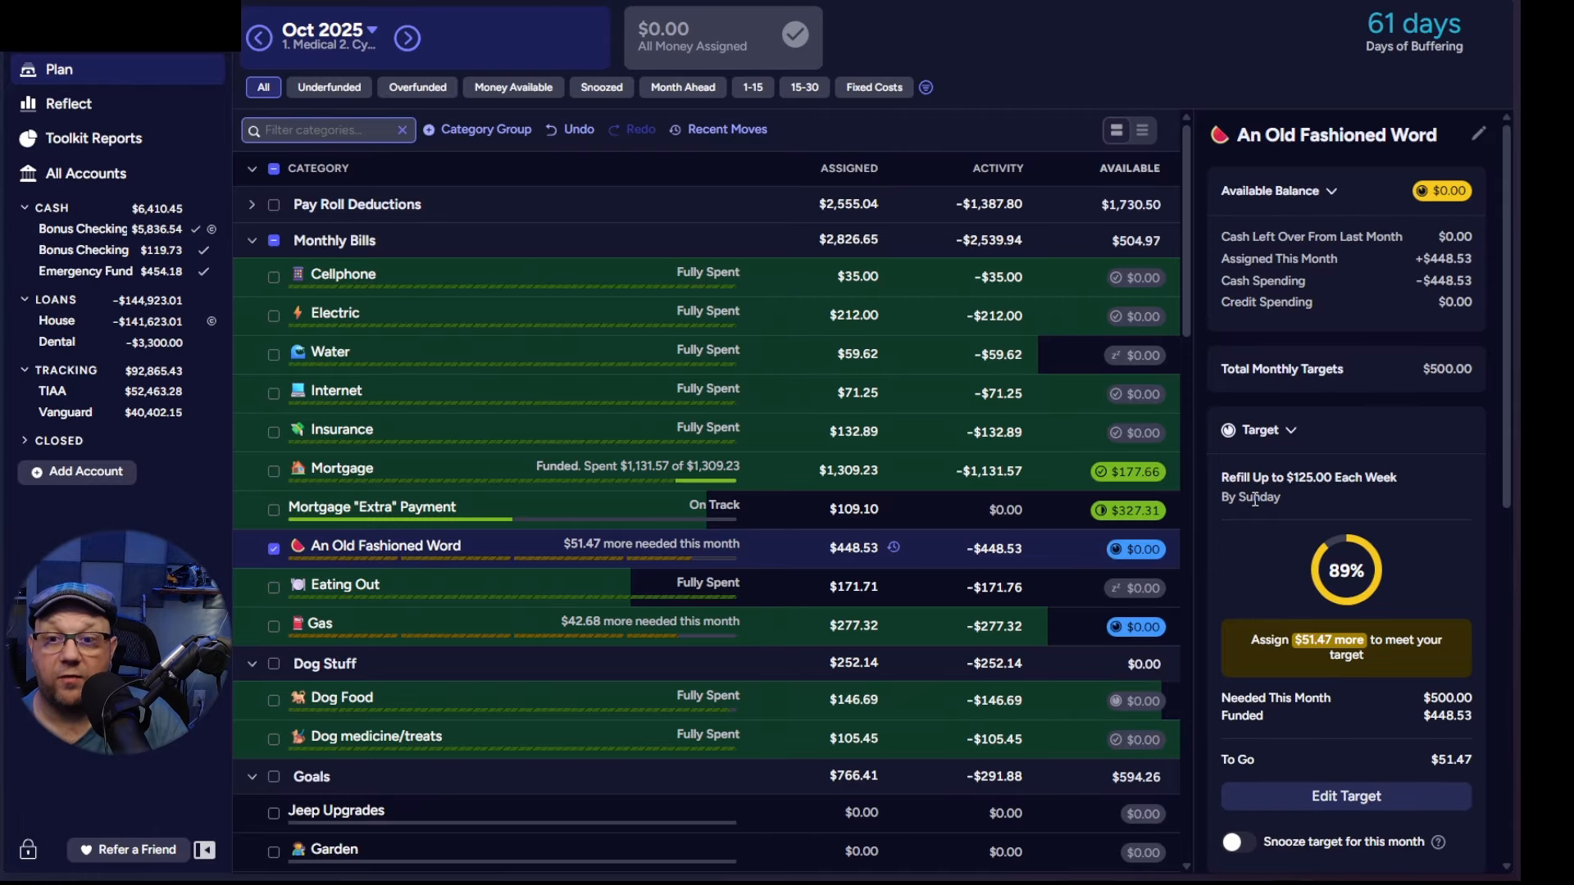
scroll(1337, 481, down, 10)
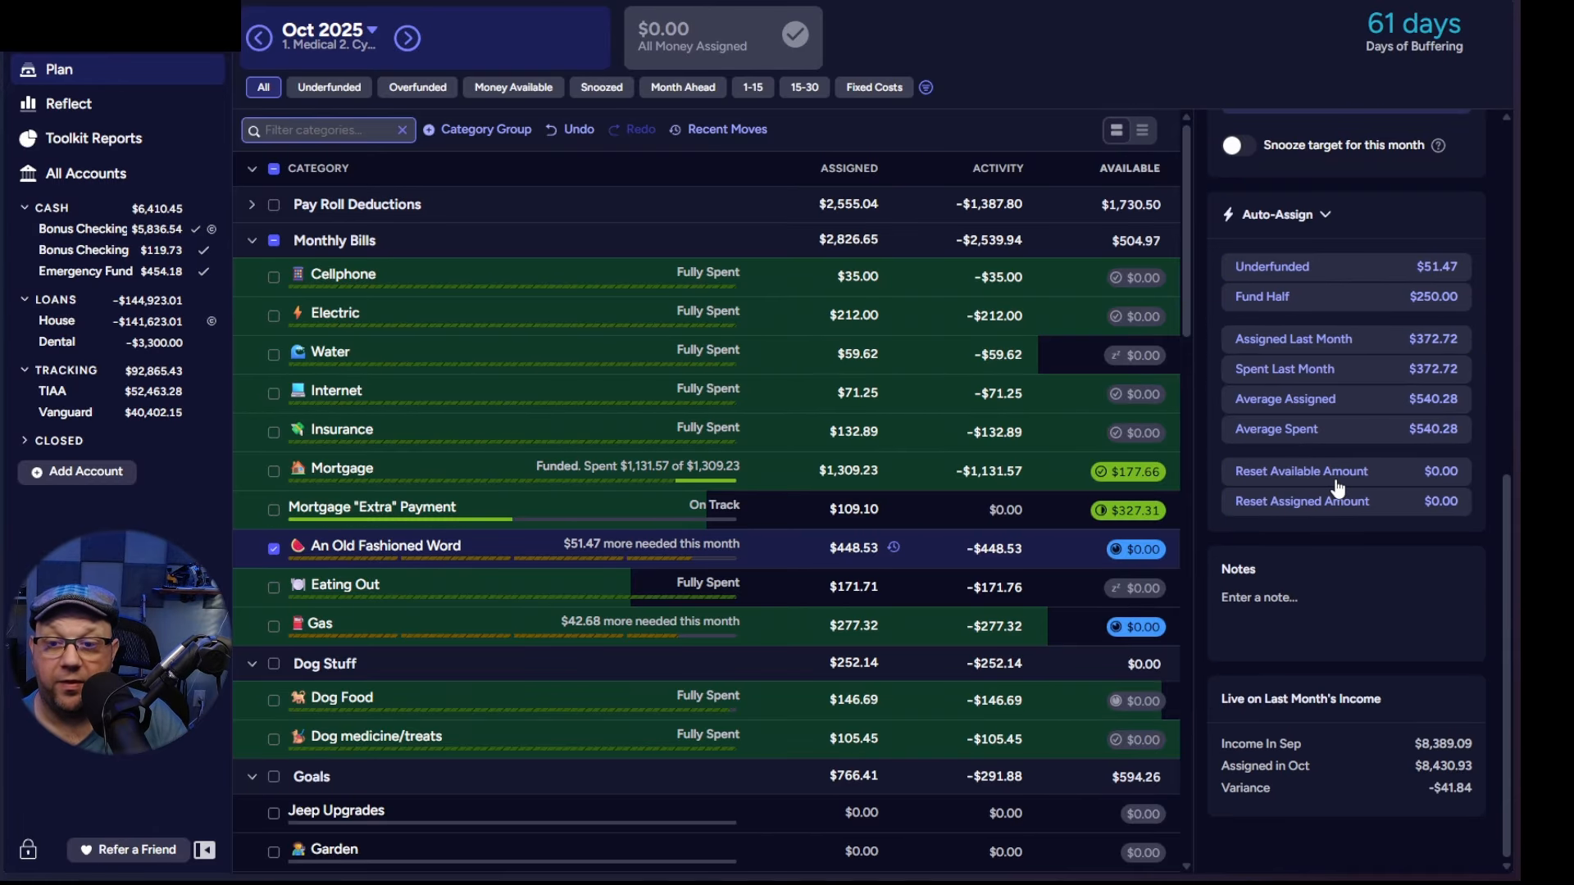
click(274, 167)
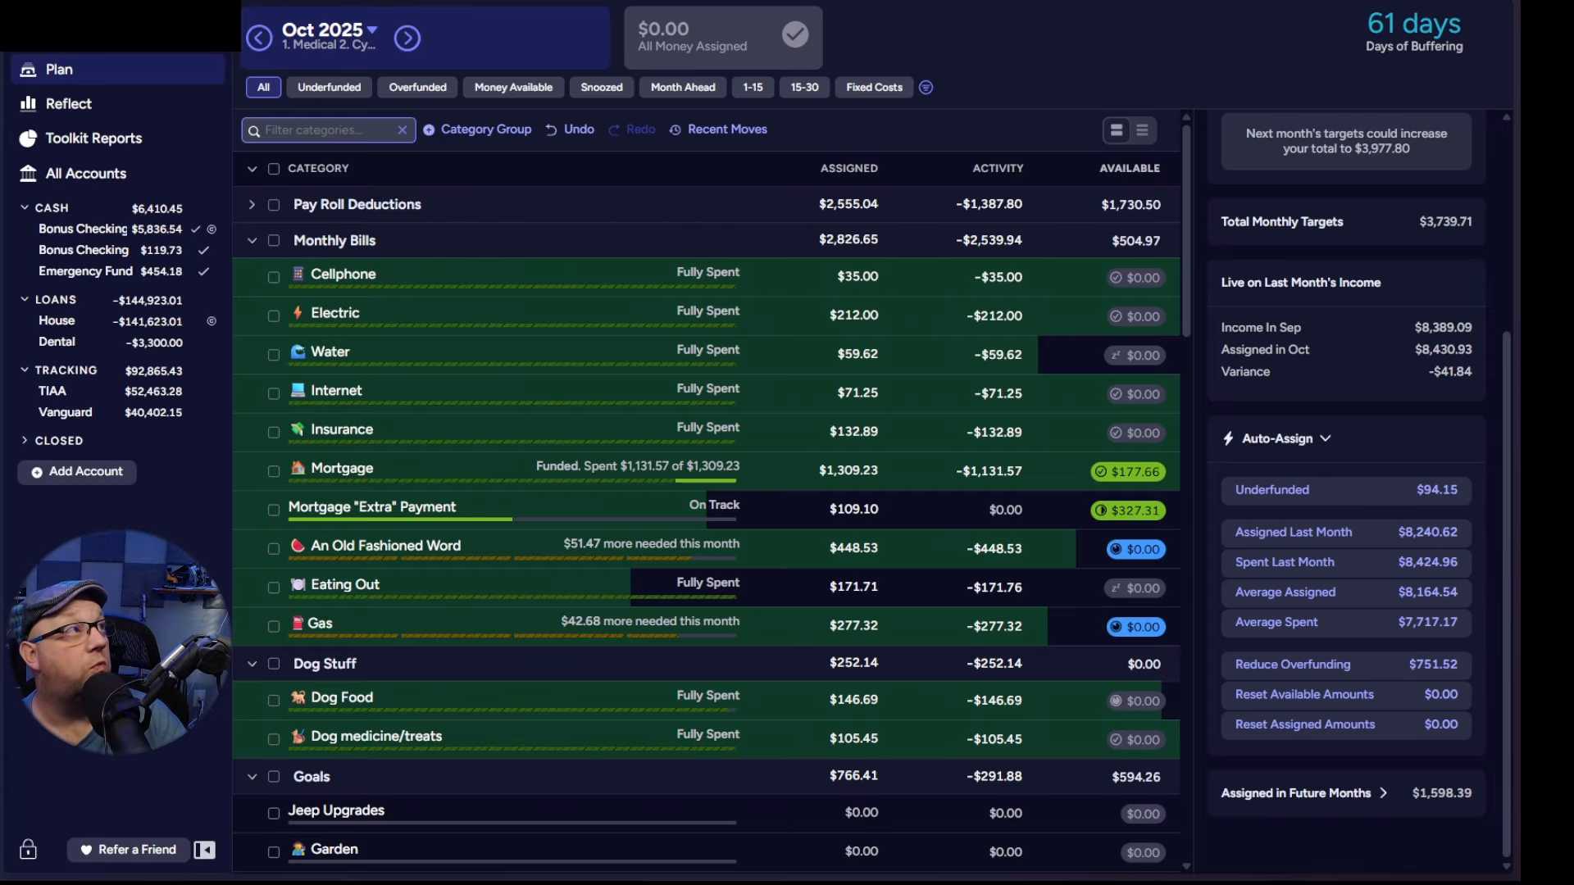
Step: Switch to the Month Ahead sheet in Google Sheets, enter 1598.39 as the October 2025 amount, and review the monthly history
key(ctrl+Tab)
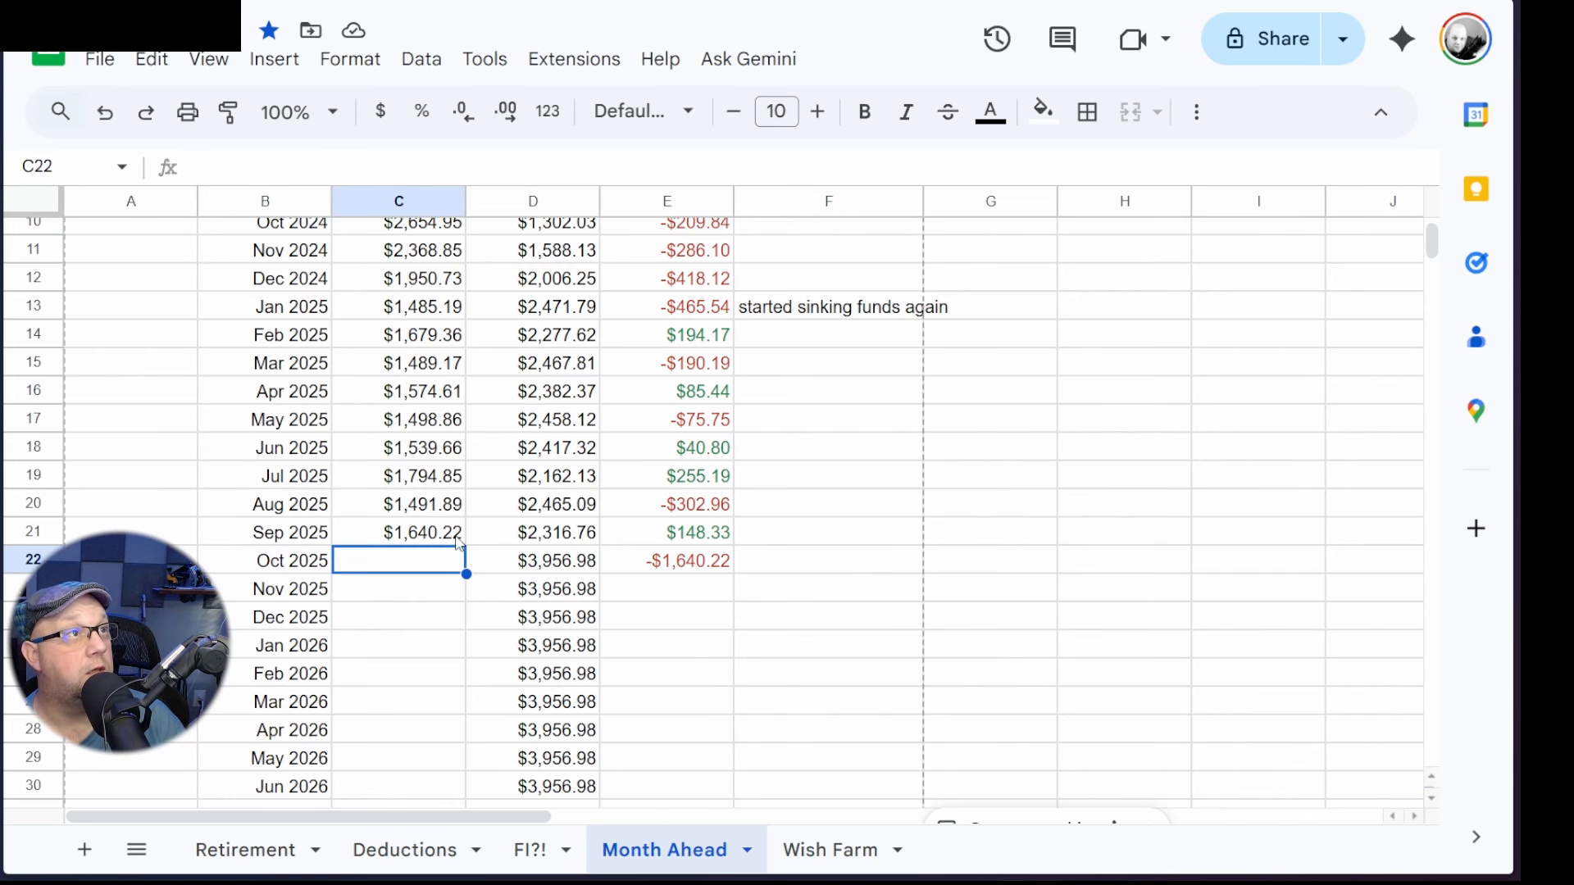
text(15)
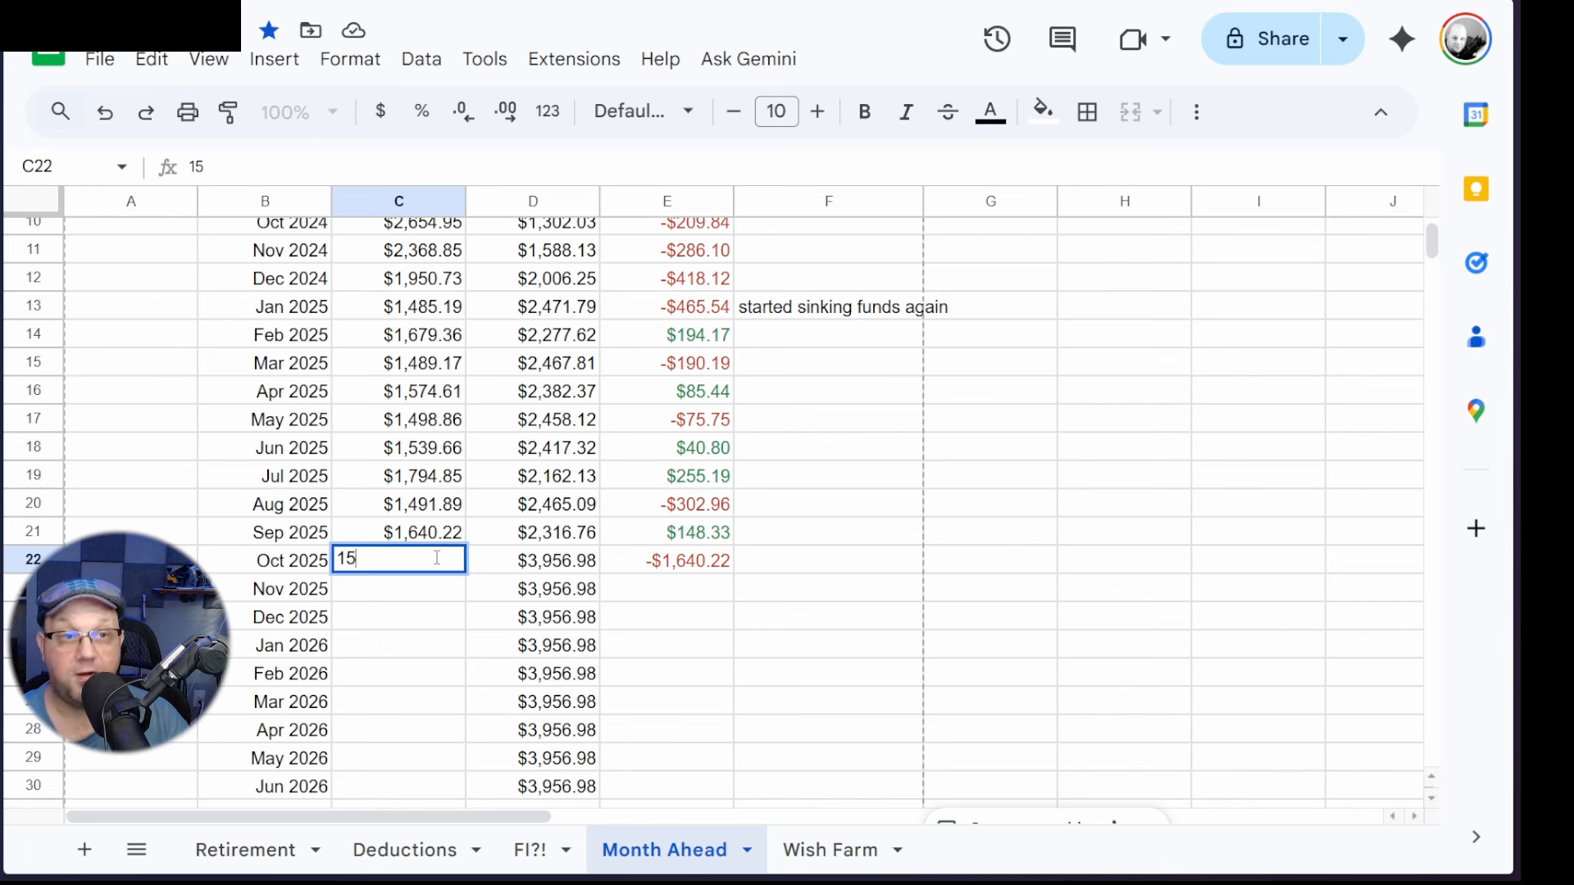
text(98.39)
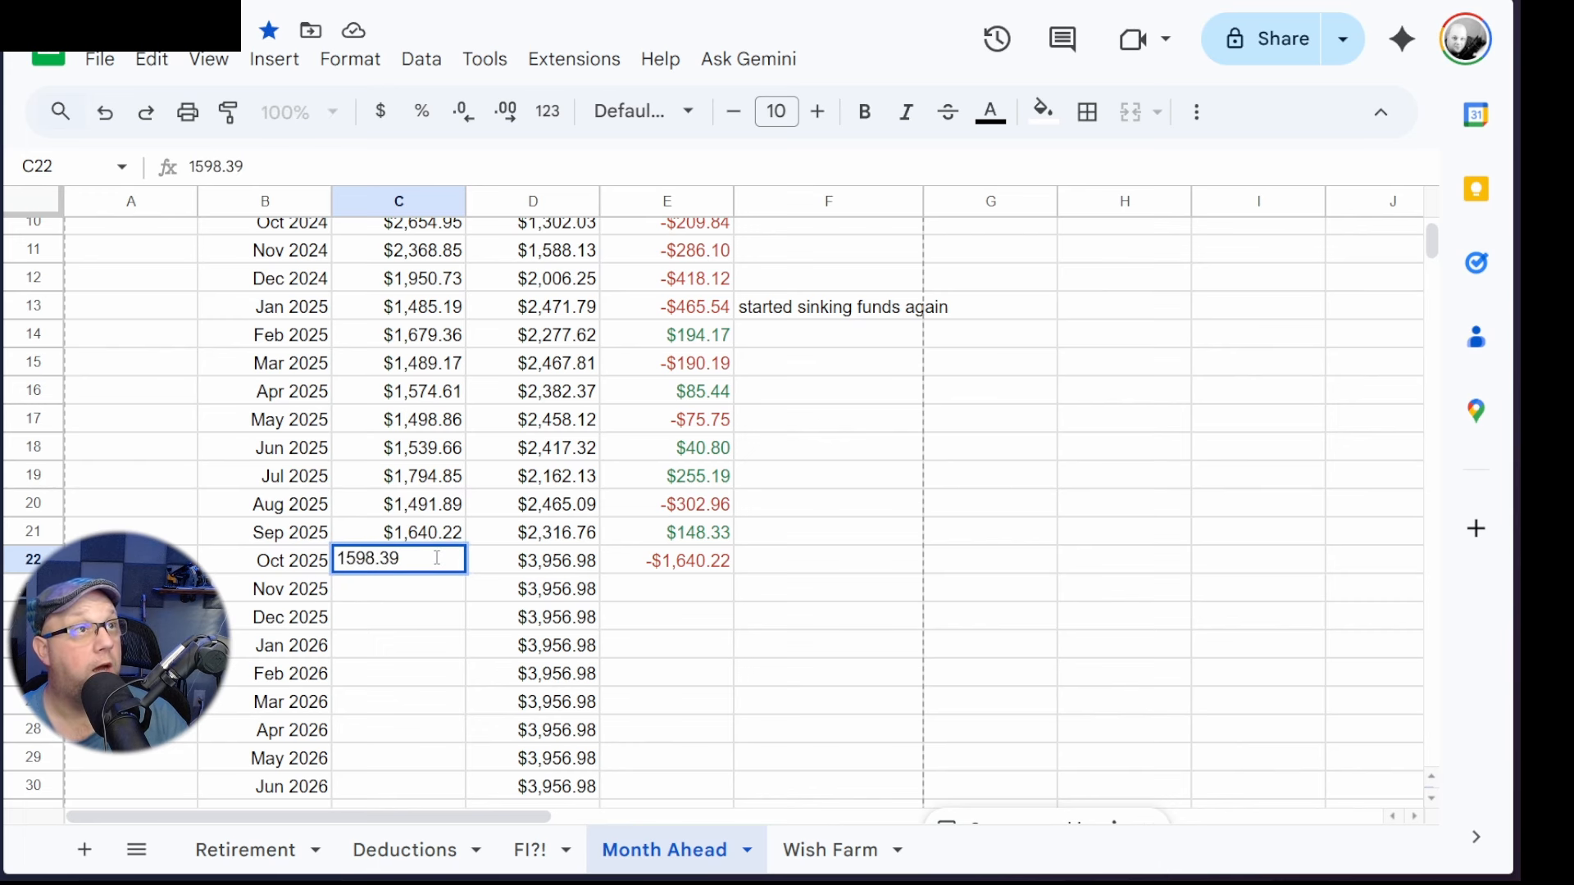
key(Return)
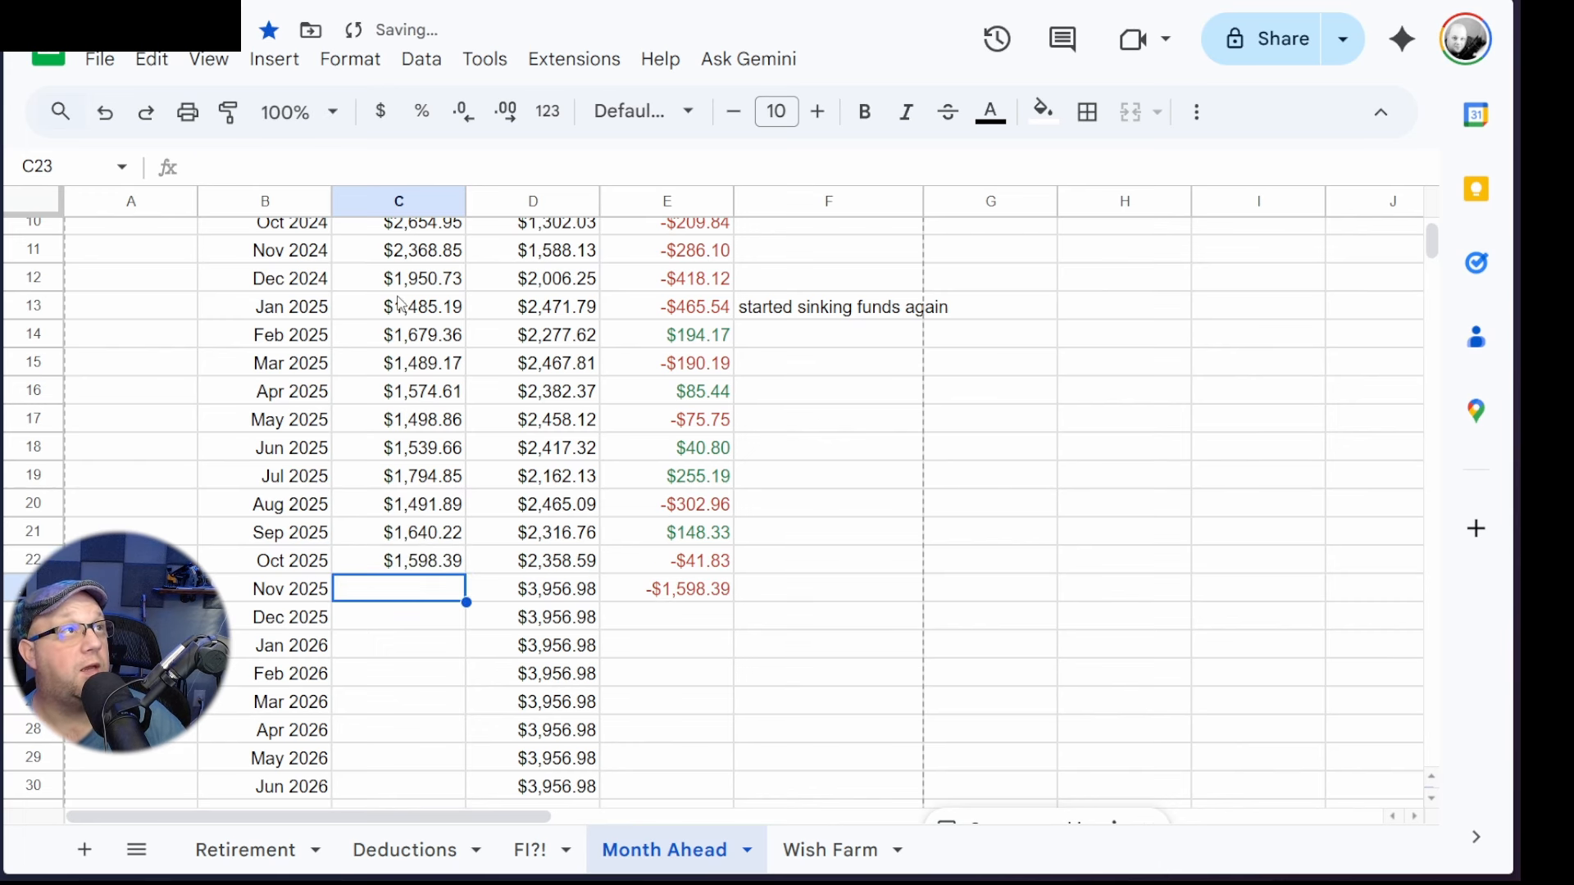
scroll(434, 353, up, 3)
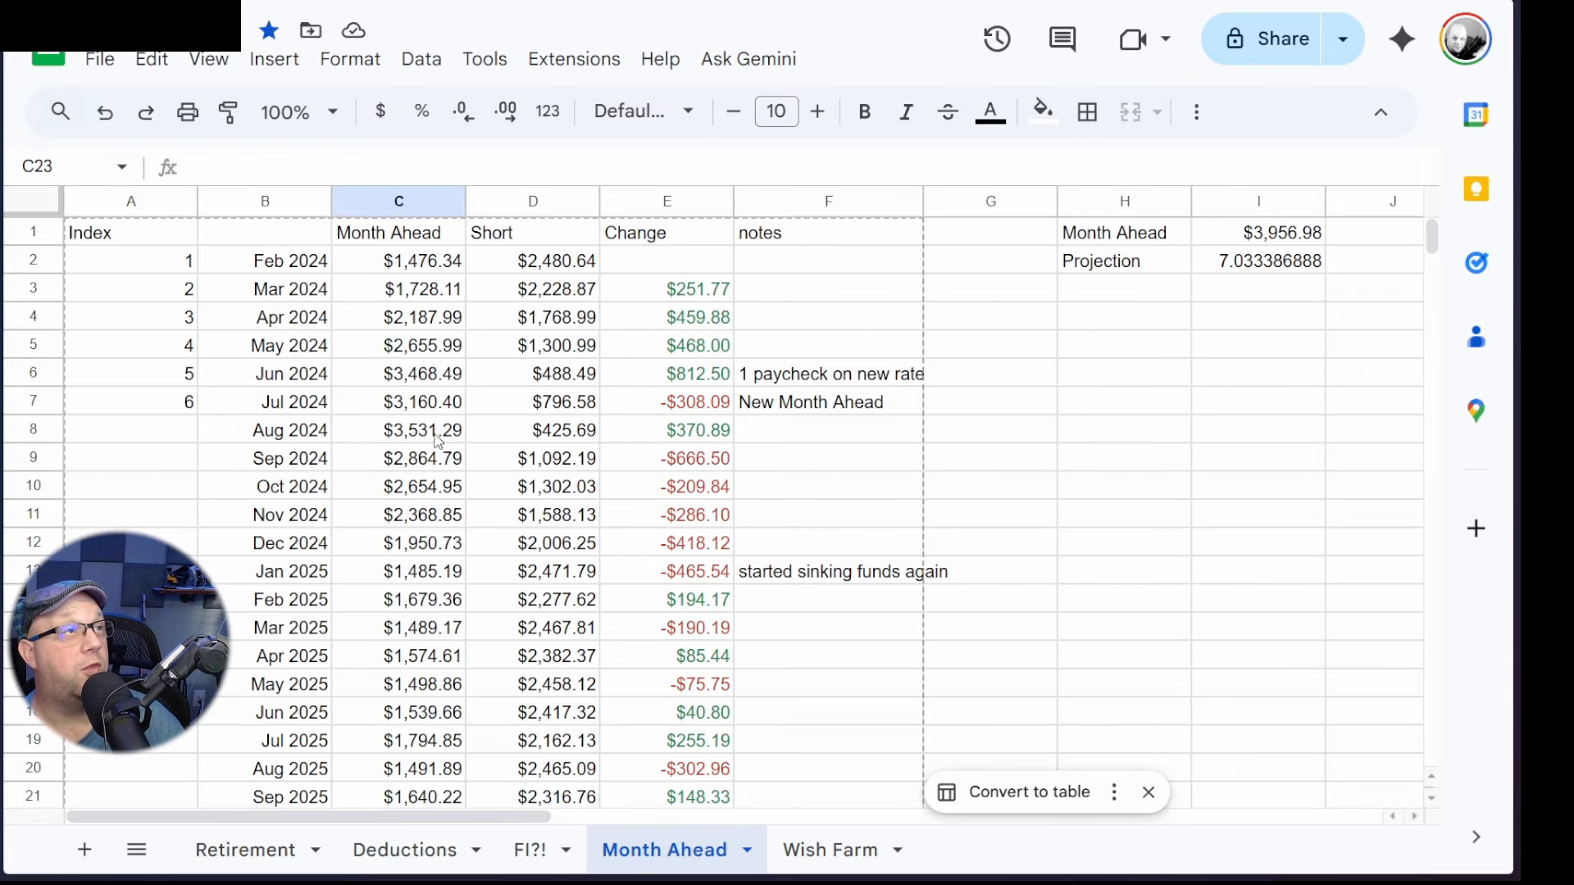
scroll(423, 439, down, 5)
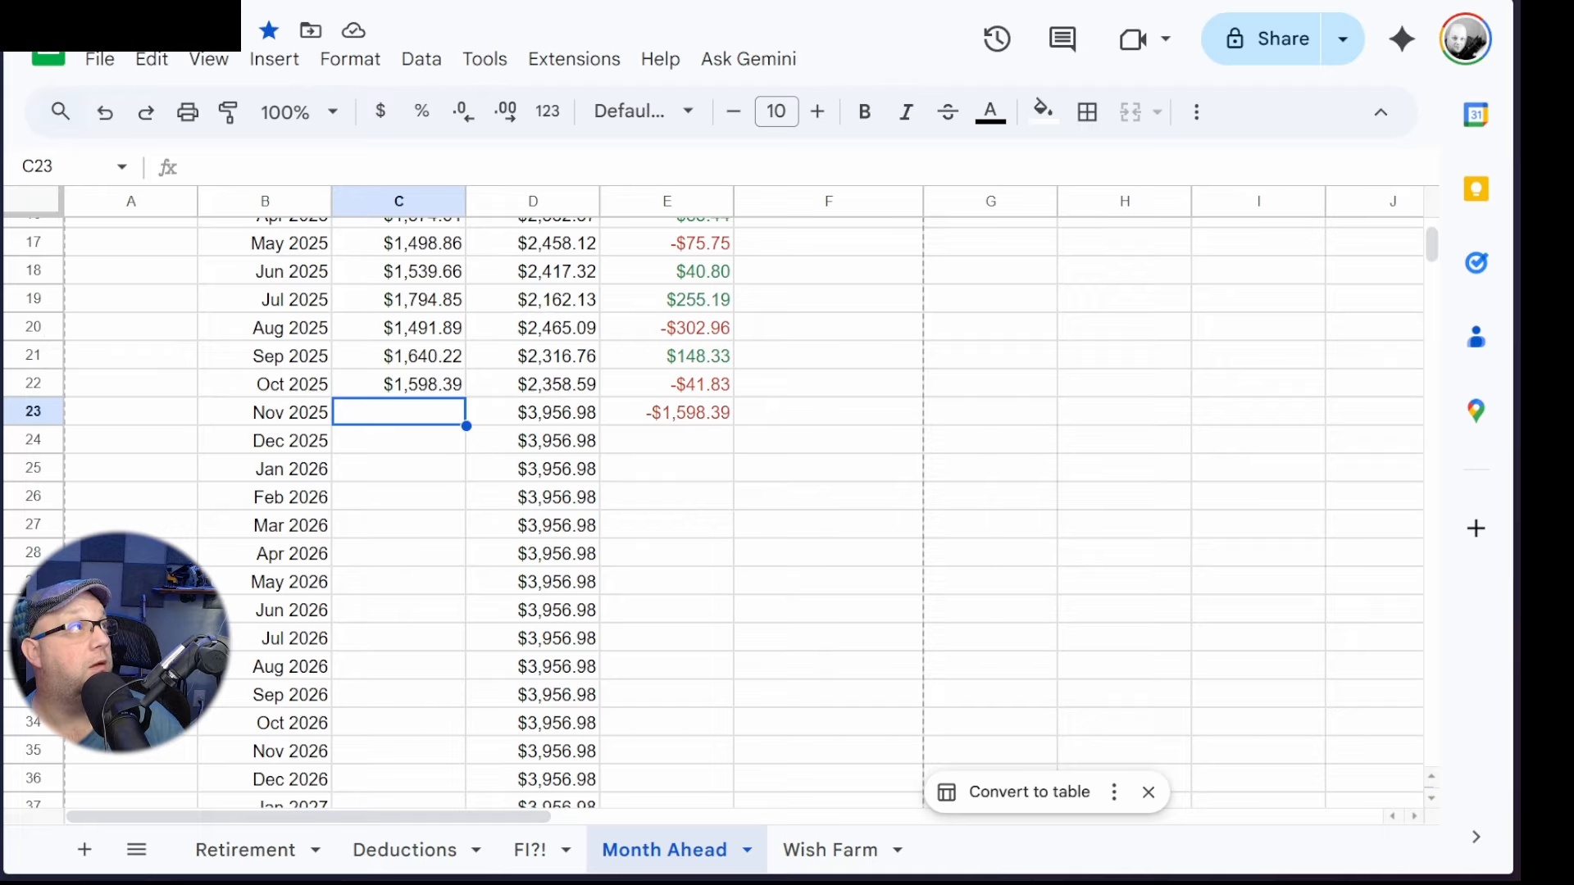
Step: Switch back to YNAB and set today's balance of the TIAA tracking account to 54,628.86
key(ctrl+Tab)
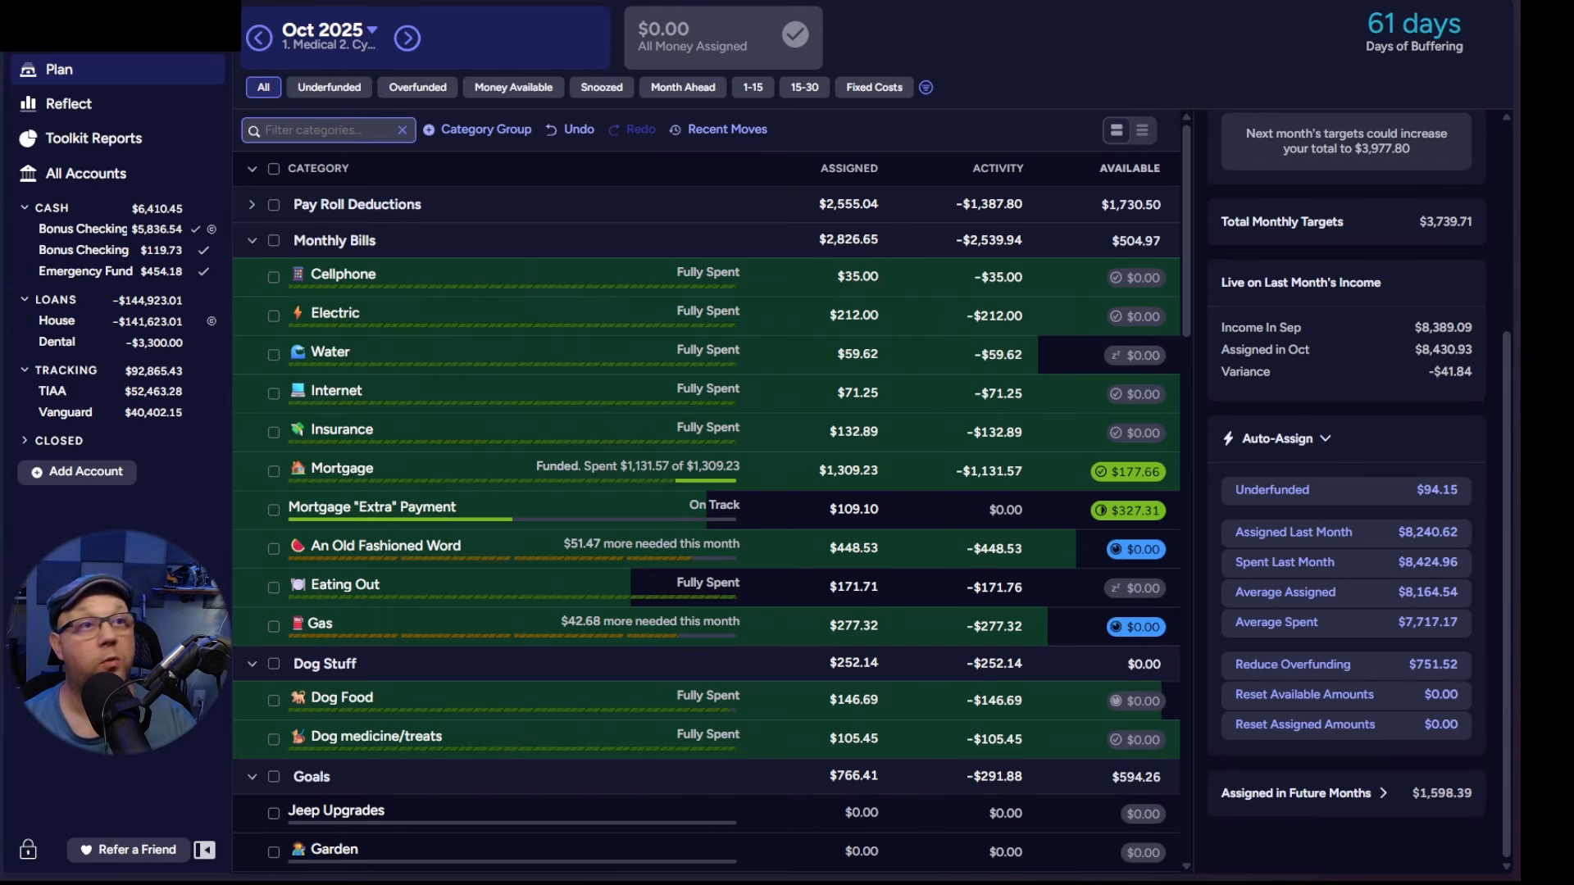
click(155, 392)
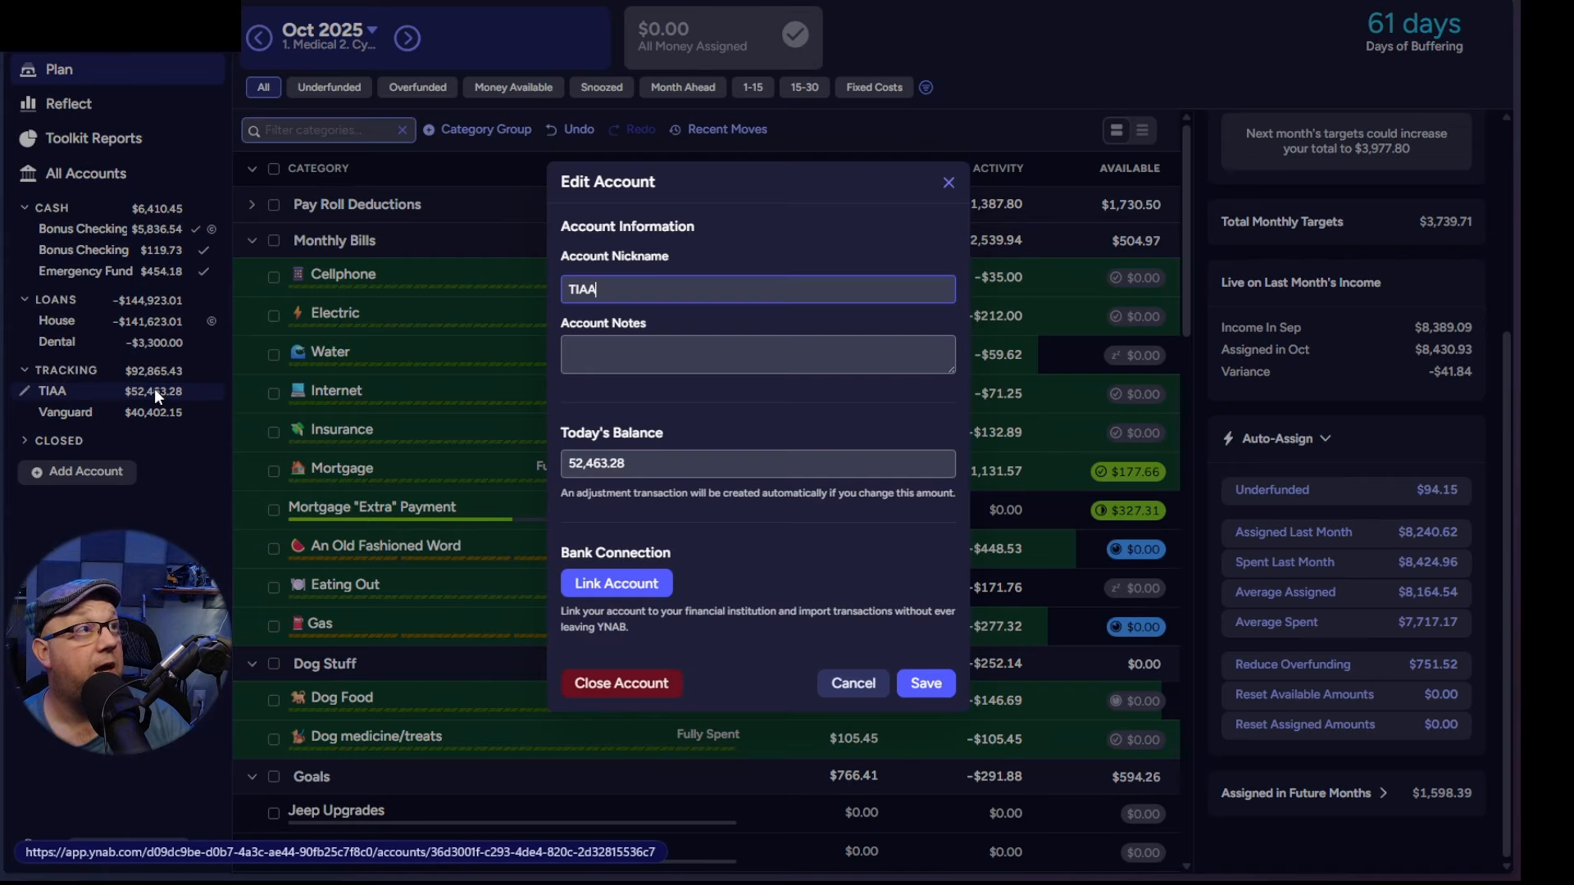
click(643, 465)
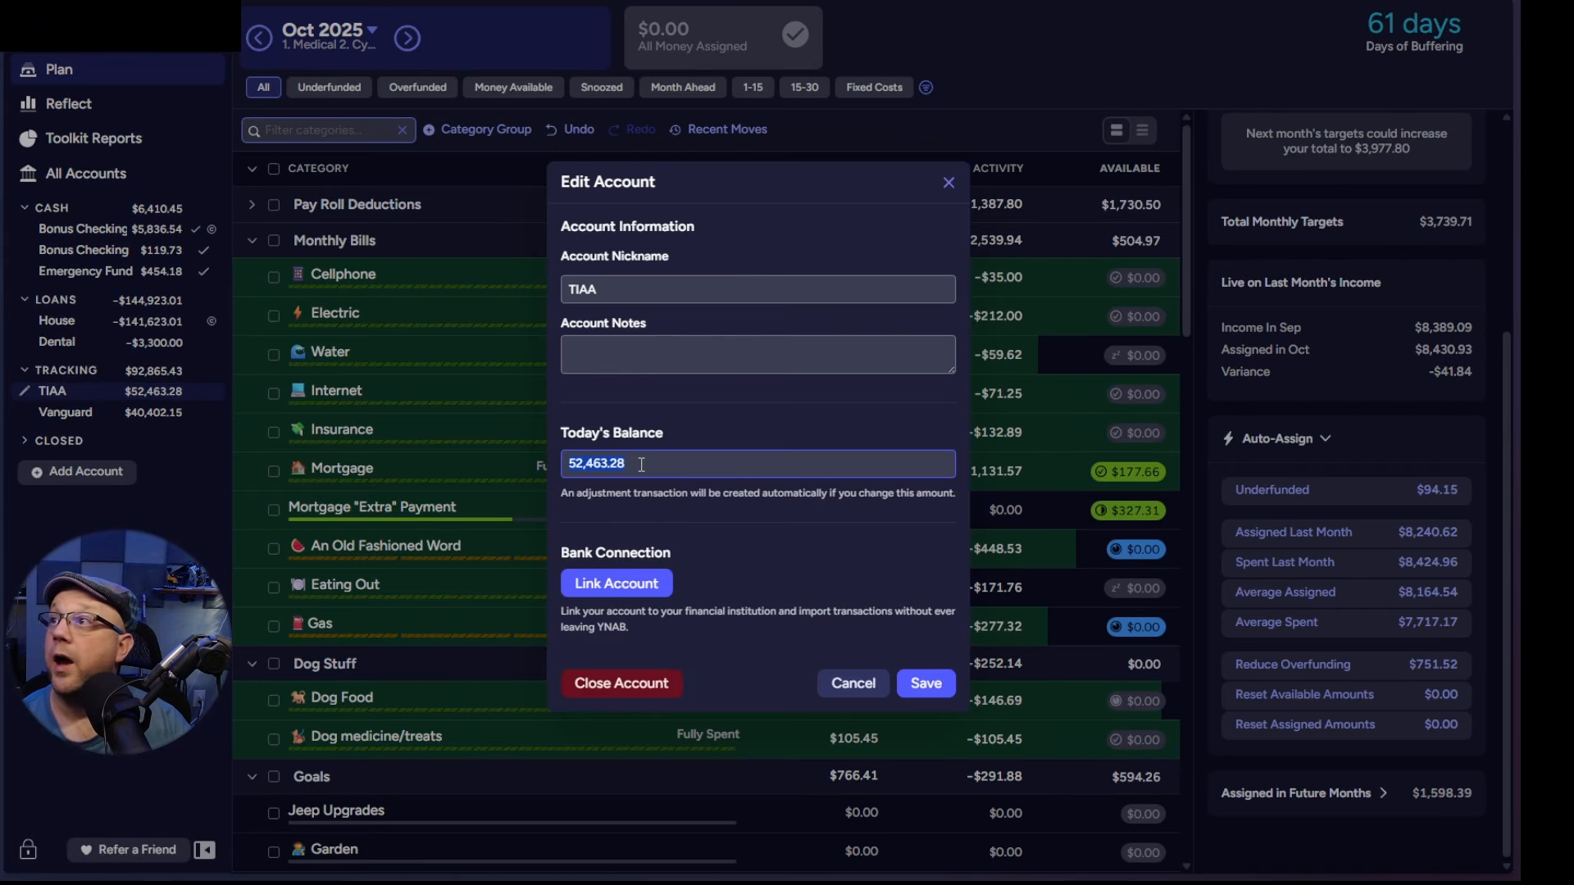
text(54)
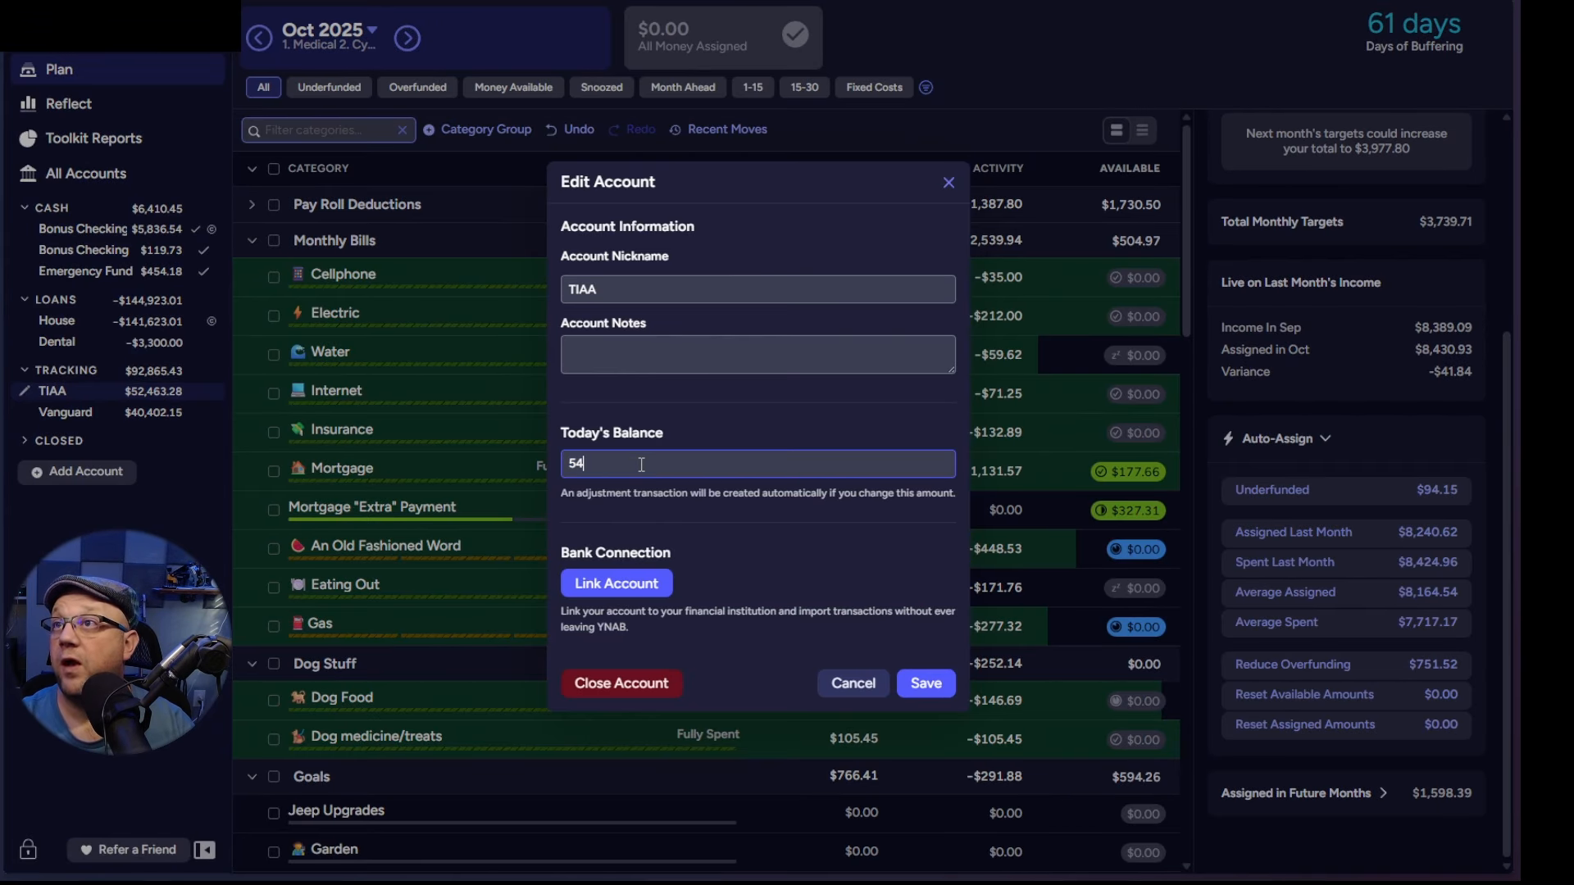
text(,628.86)
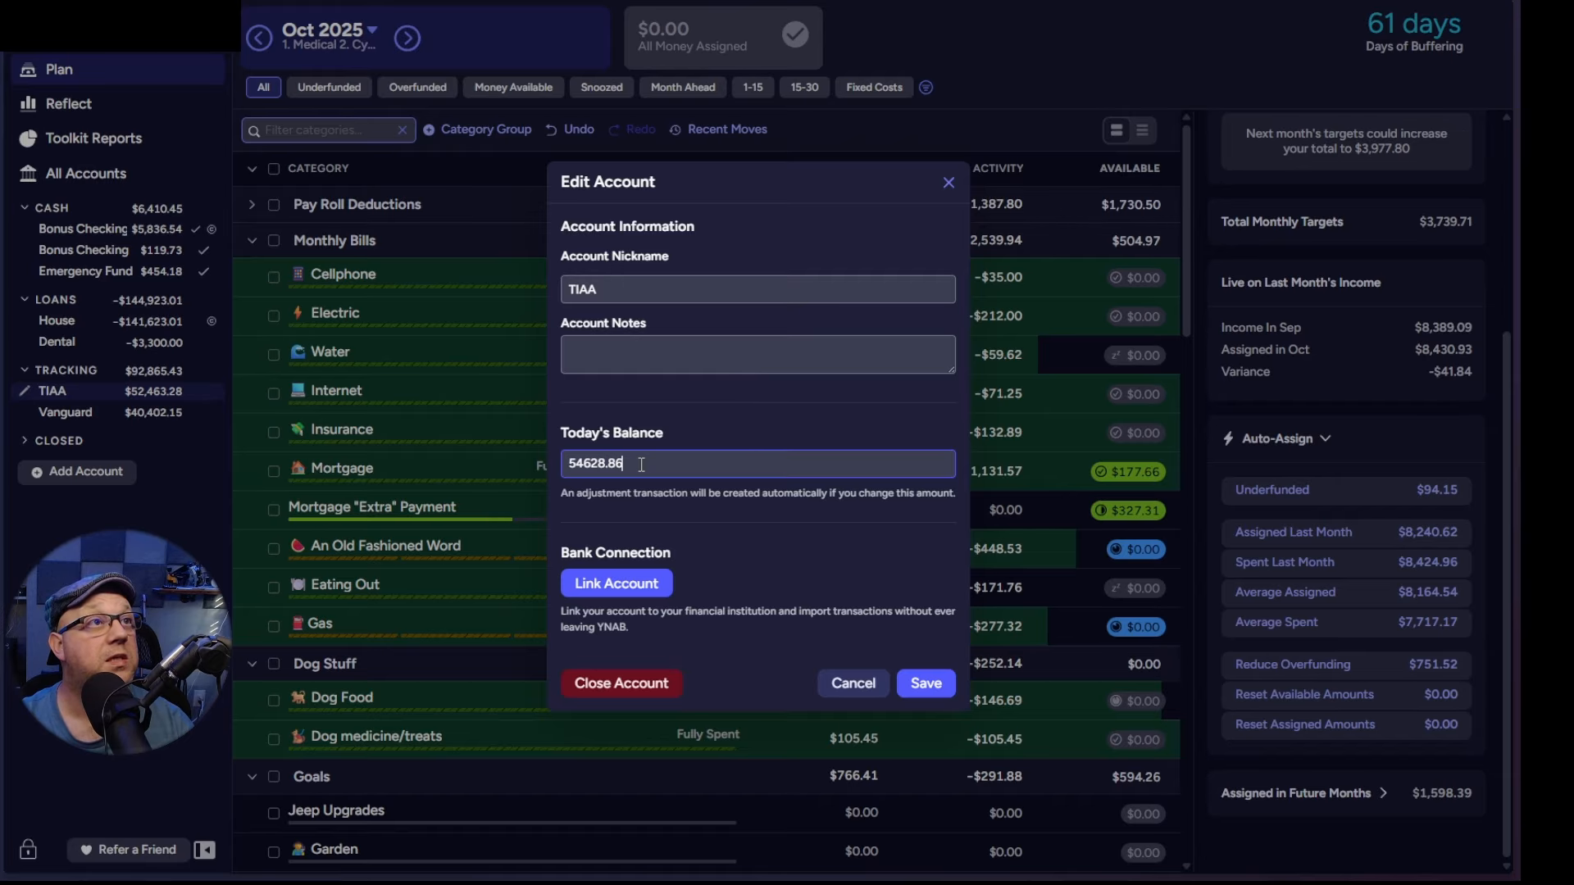
click(922, 687)
Step: Set today's balance of the Vanguard tracking account to 41,234.77 and save it
right_click(181, 415)
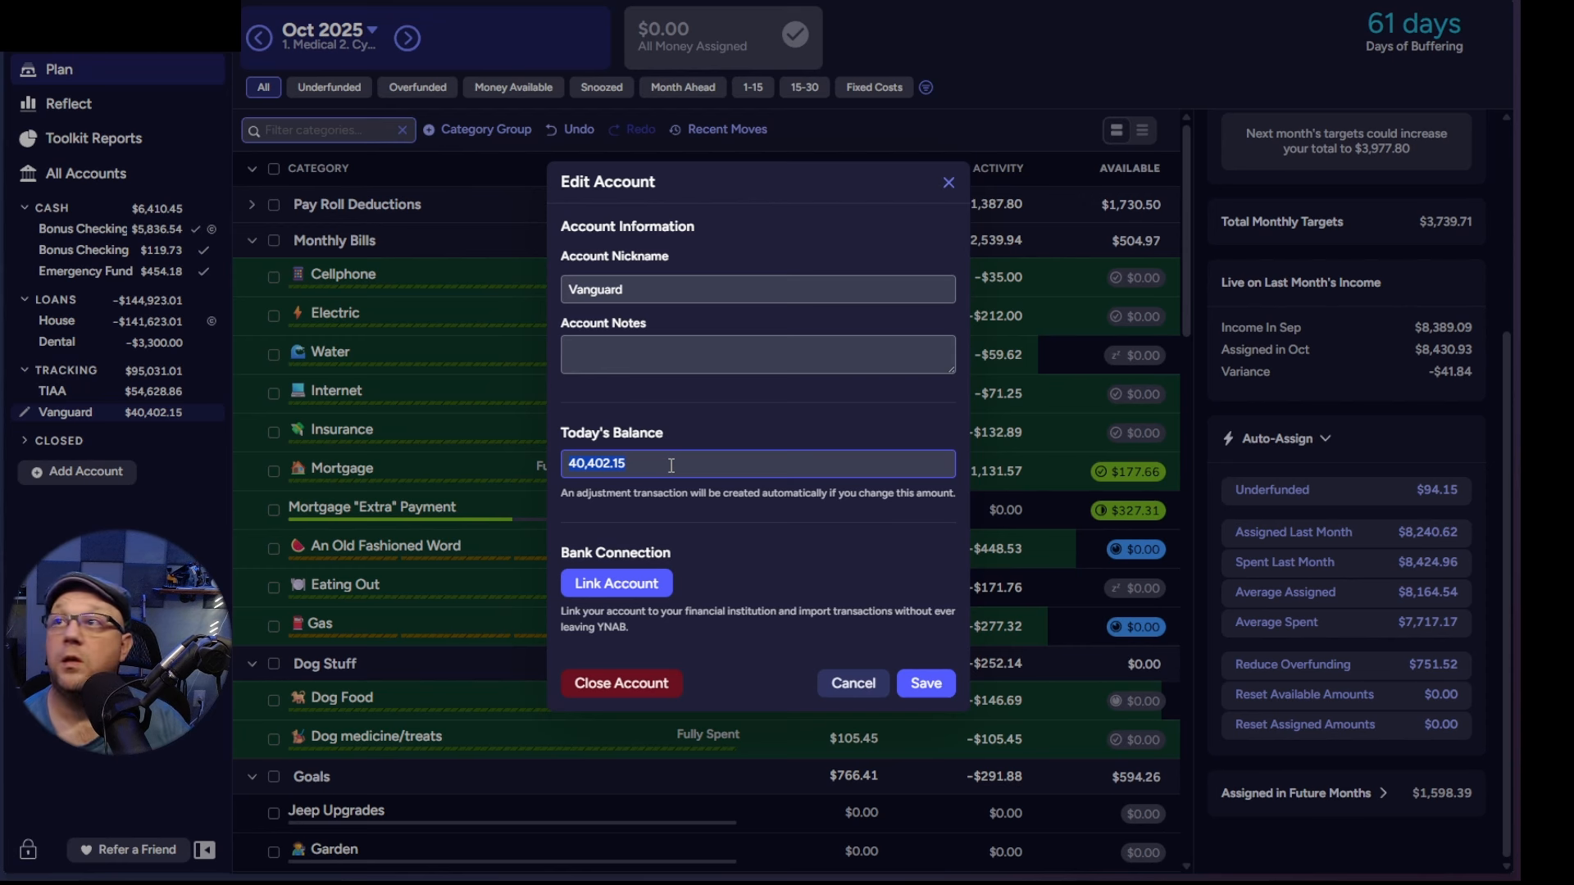
text(41,23)
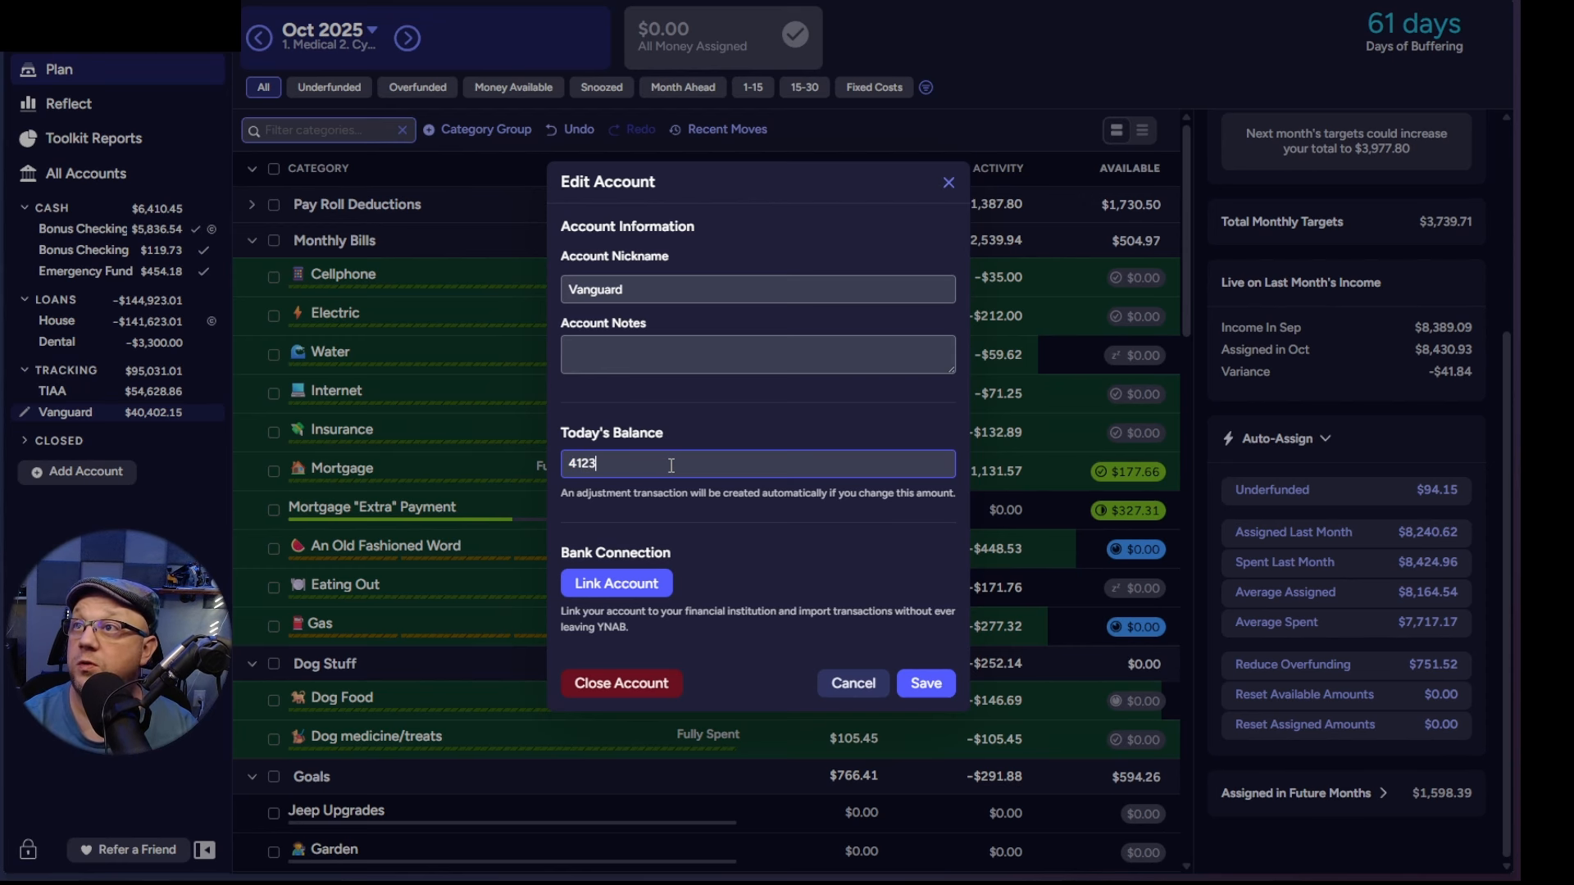
text(4.77)
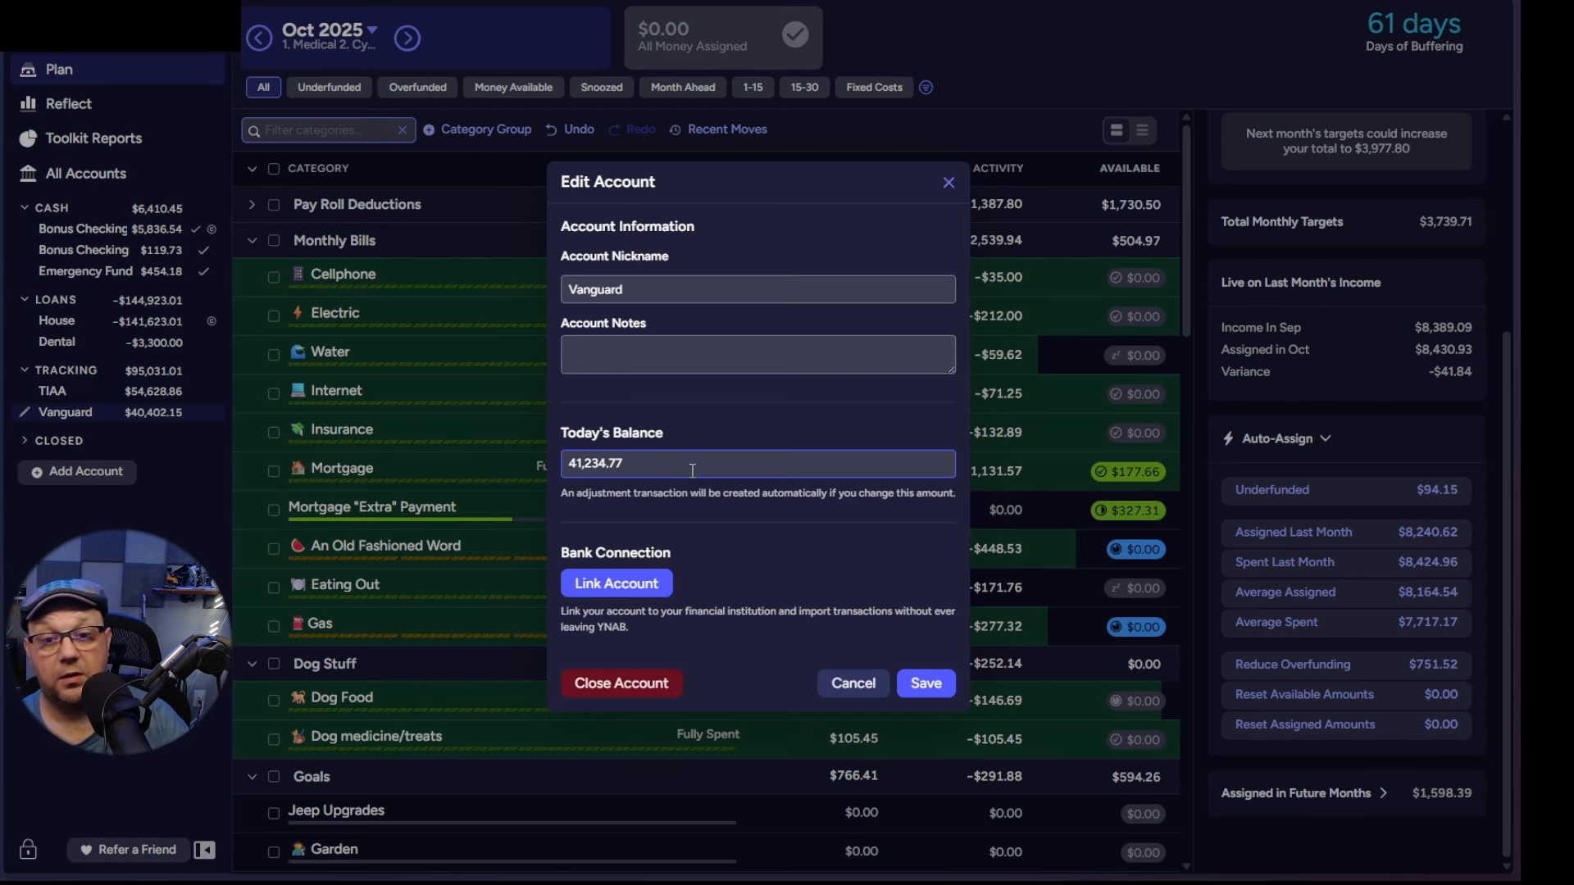
click(927, 683)
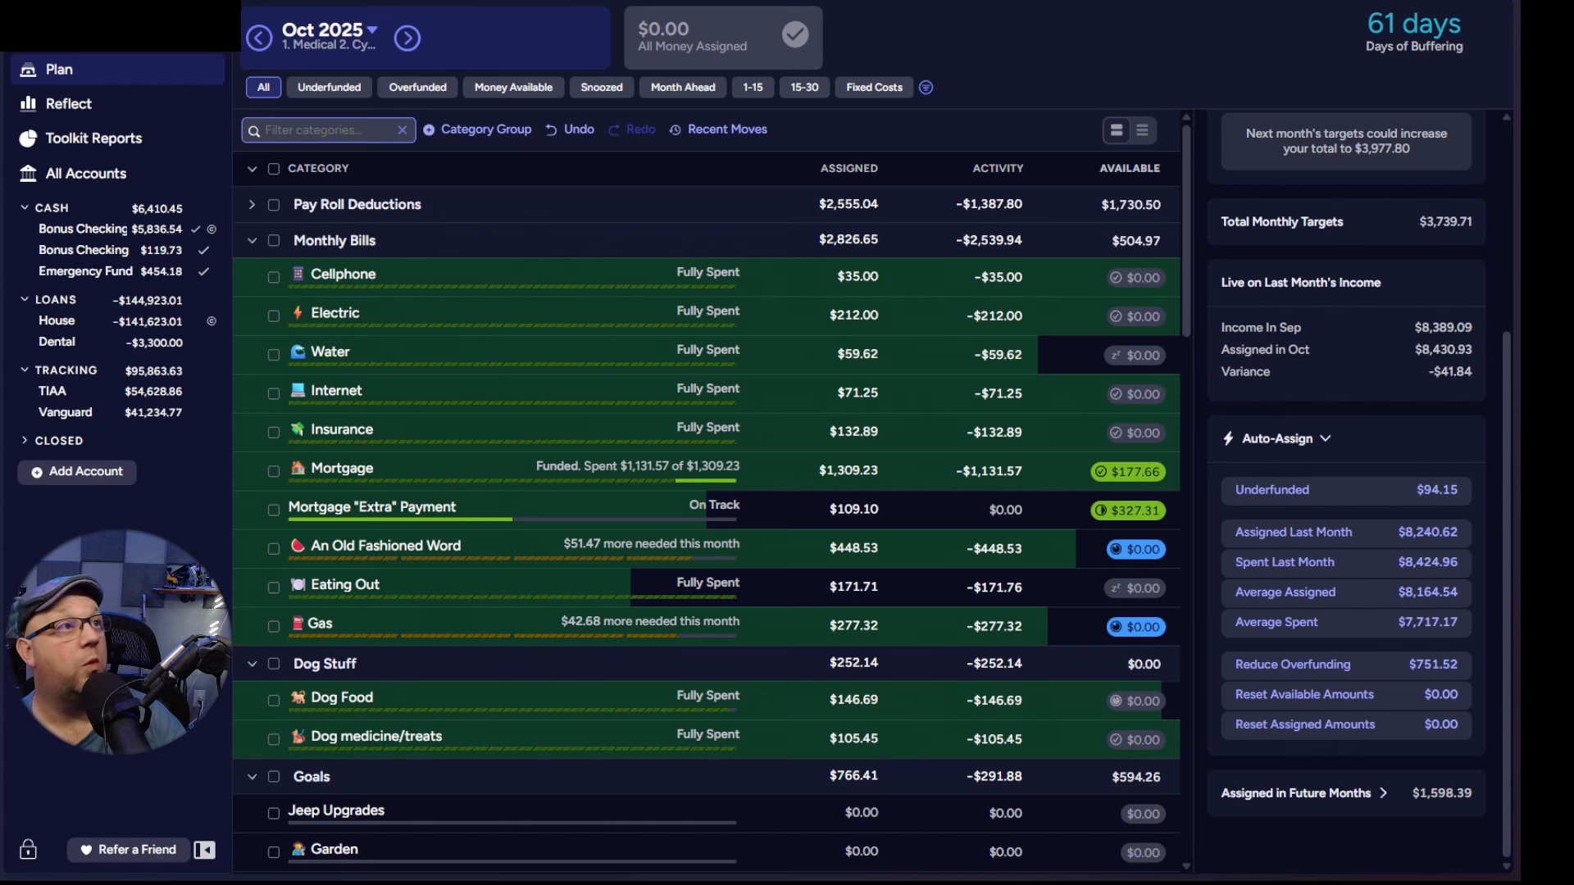
Step: Reconcile the TIAA and Vanguard accounts, accepting the current balance of each
click(63, 392)
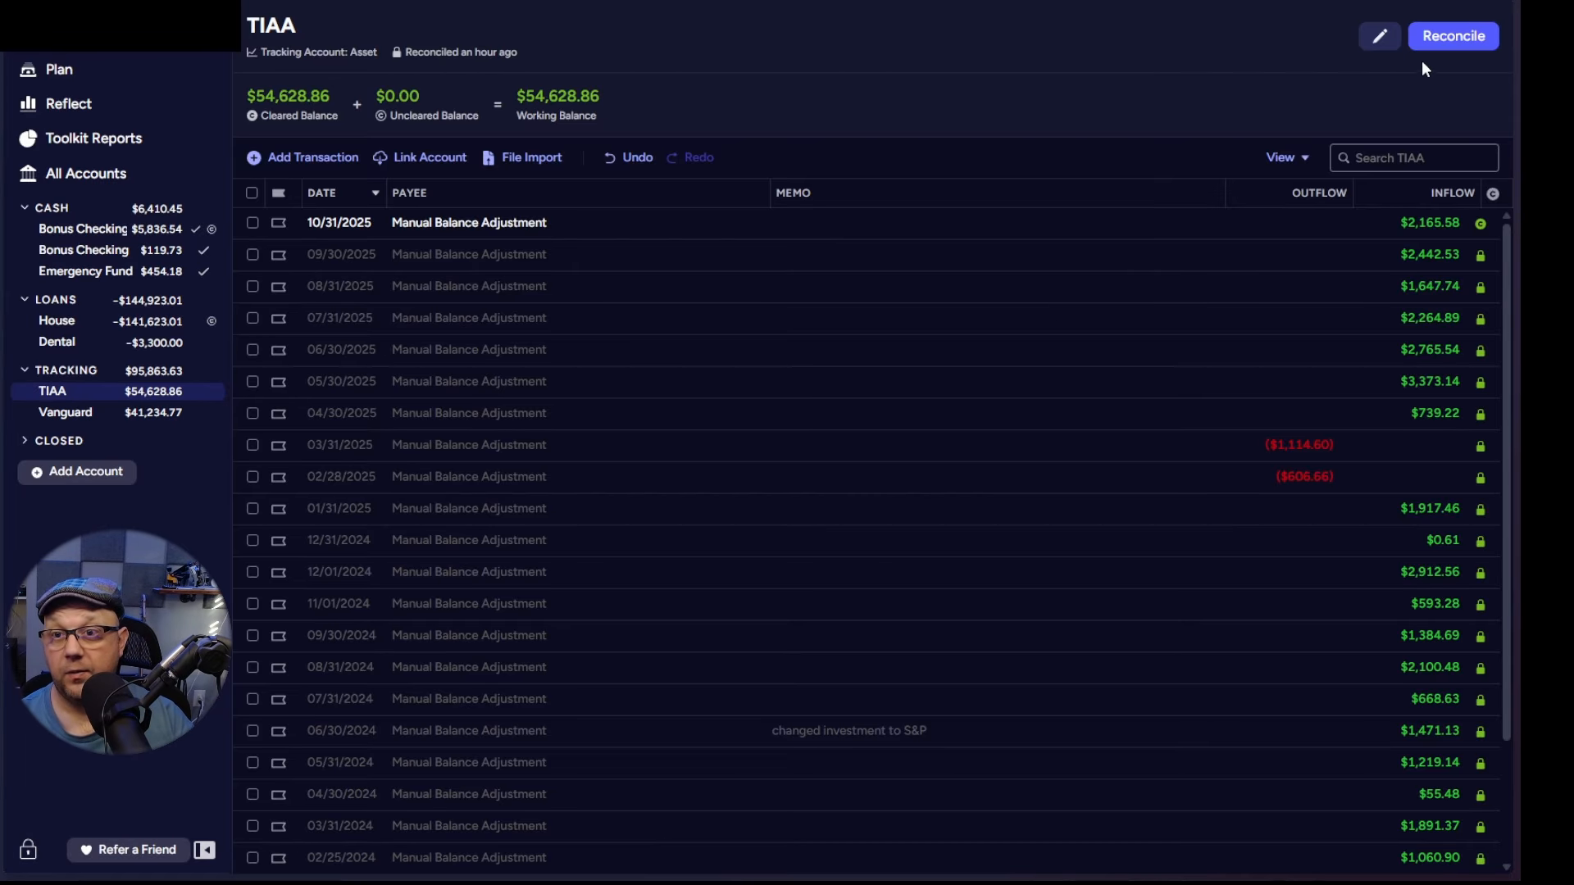
click(1438, 39)
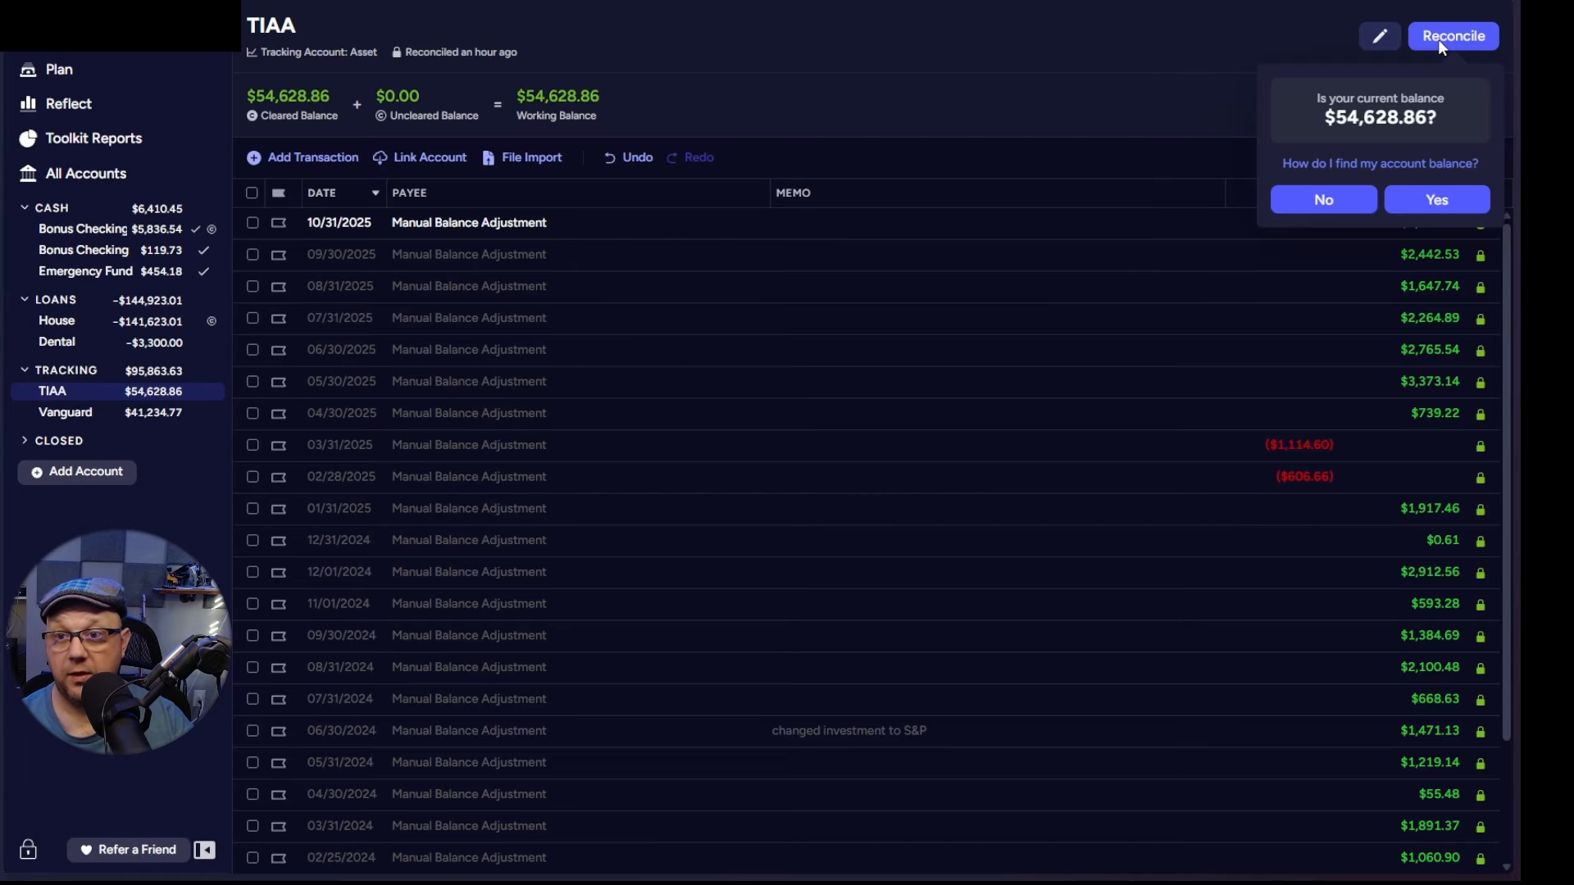
click(1461, 202)
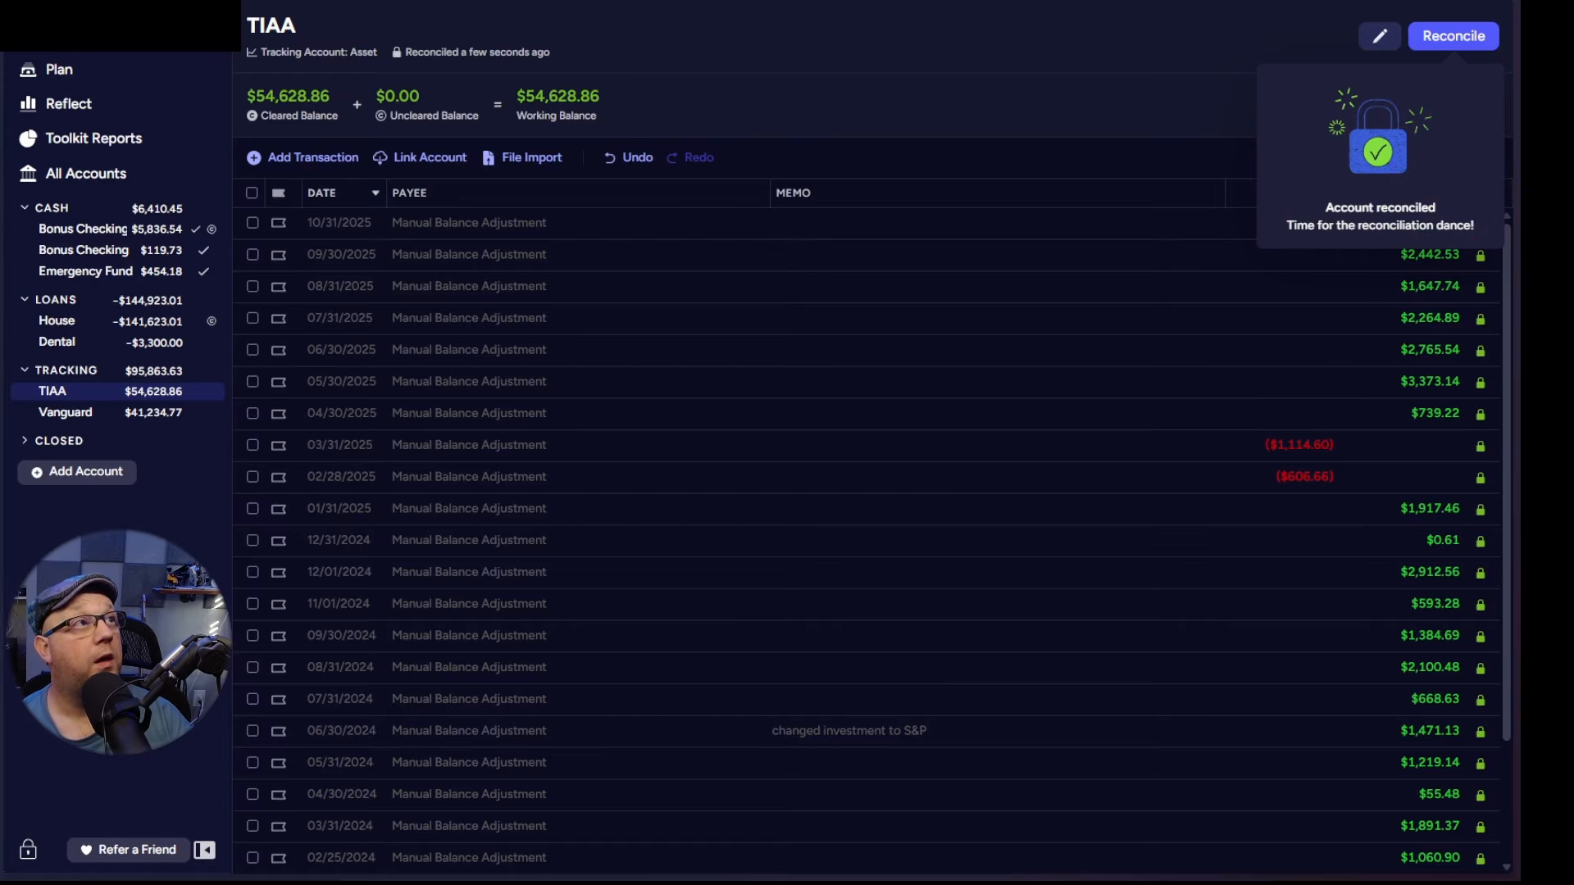
click(108, 415)
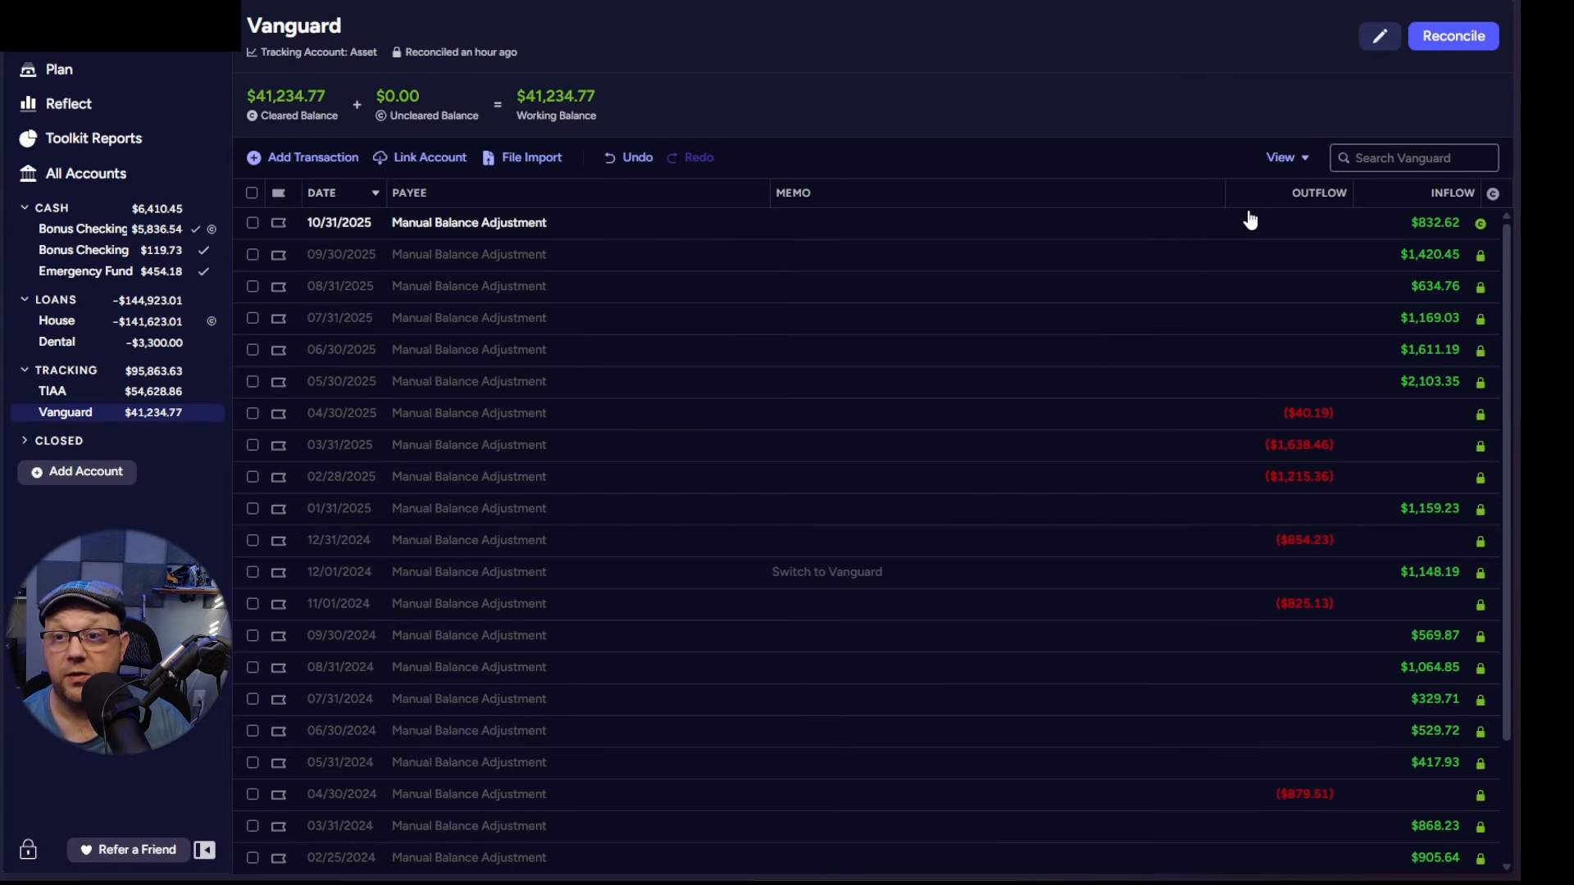
click(1452, 51)
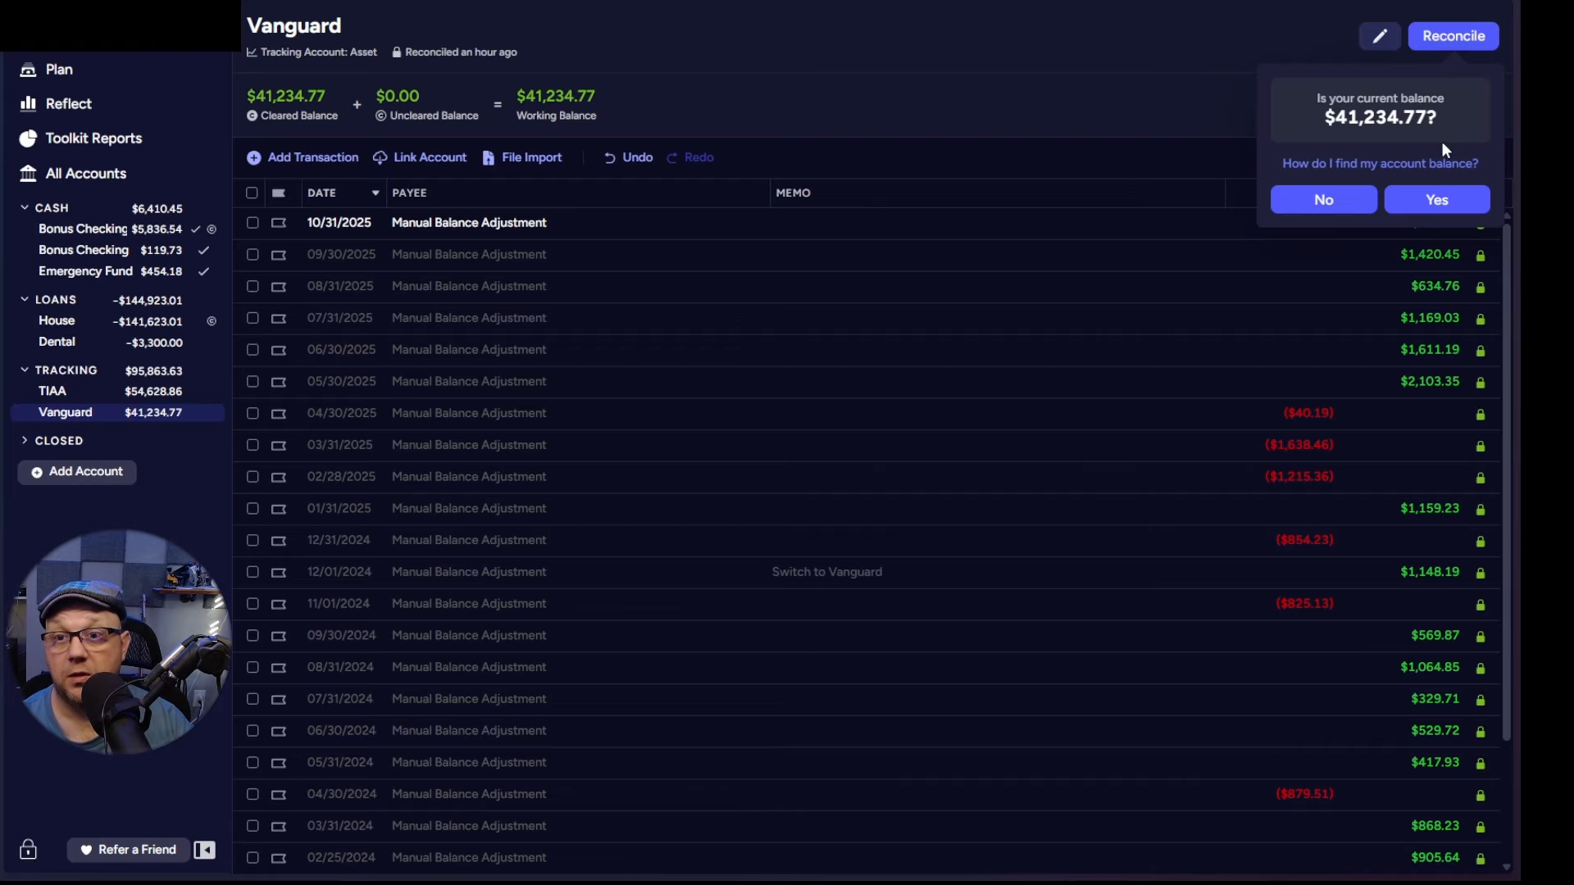
click(1437, 200)
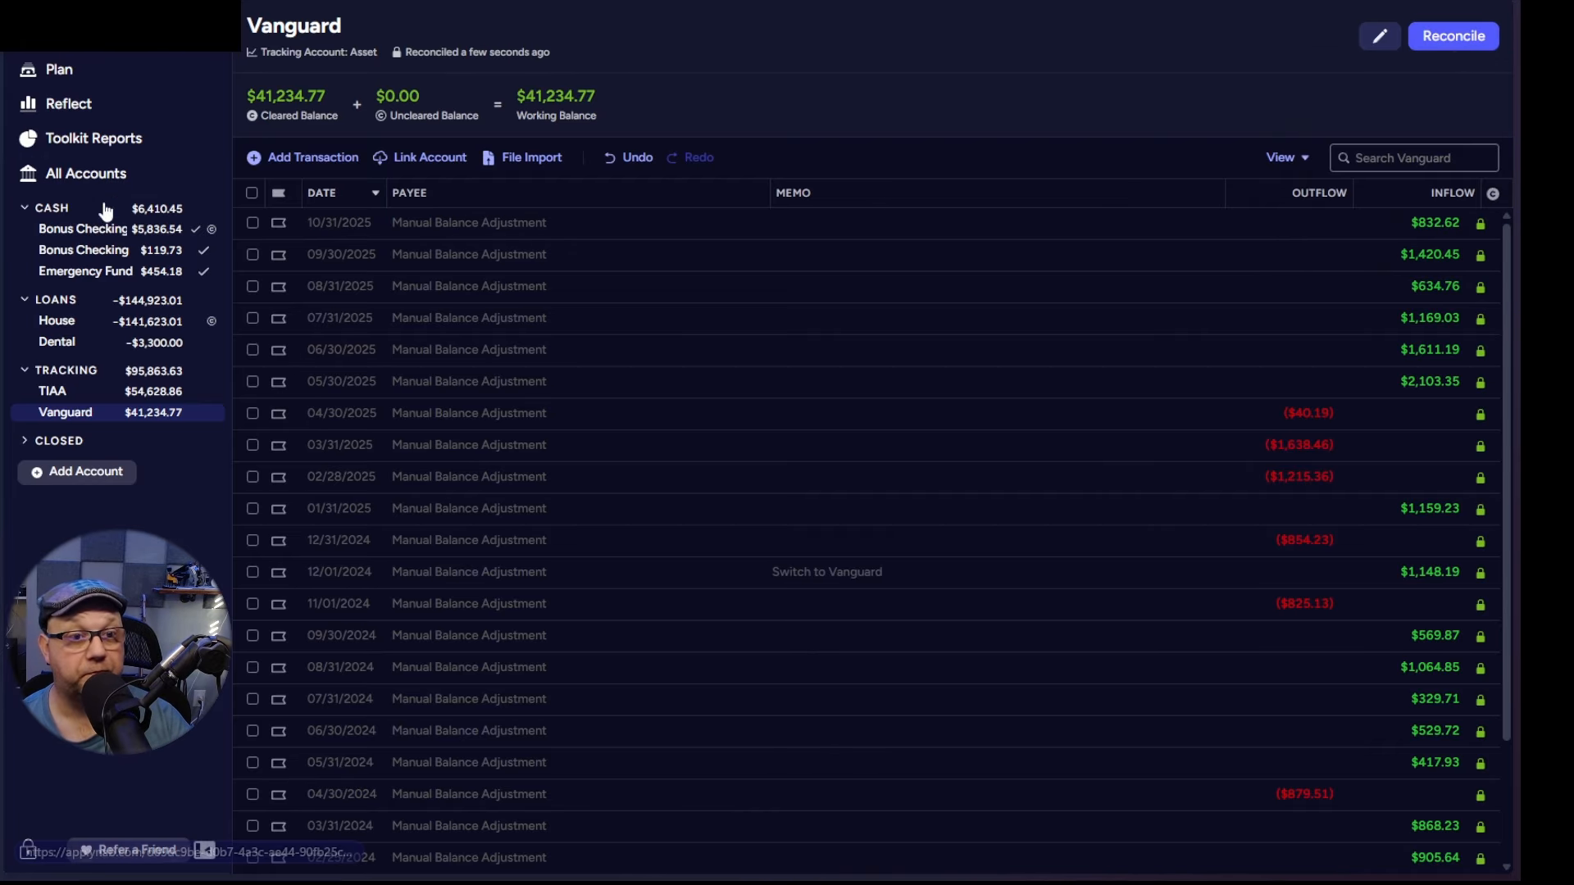
Step: Copy the TIAA account's working balance and paste it as plain value into cell B3 of the October sheet in the retirement spreadsheet
click(112, 235)
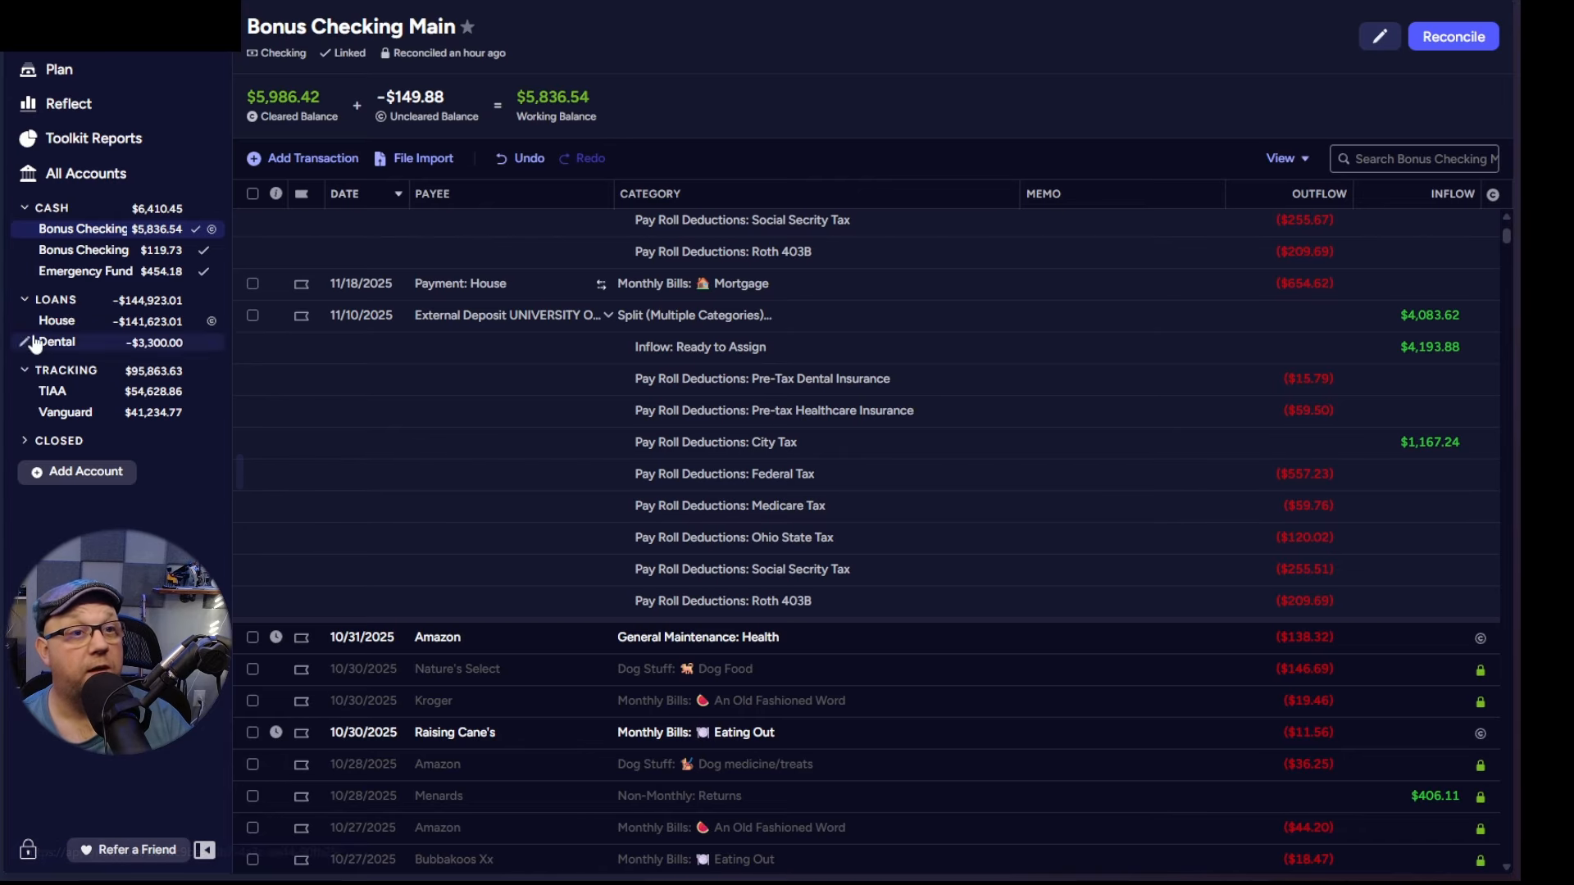
click(86, 394)
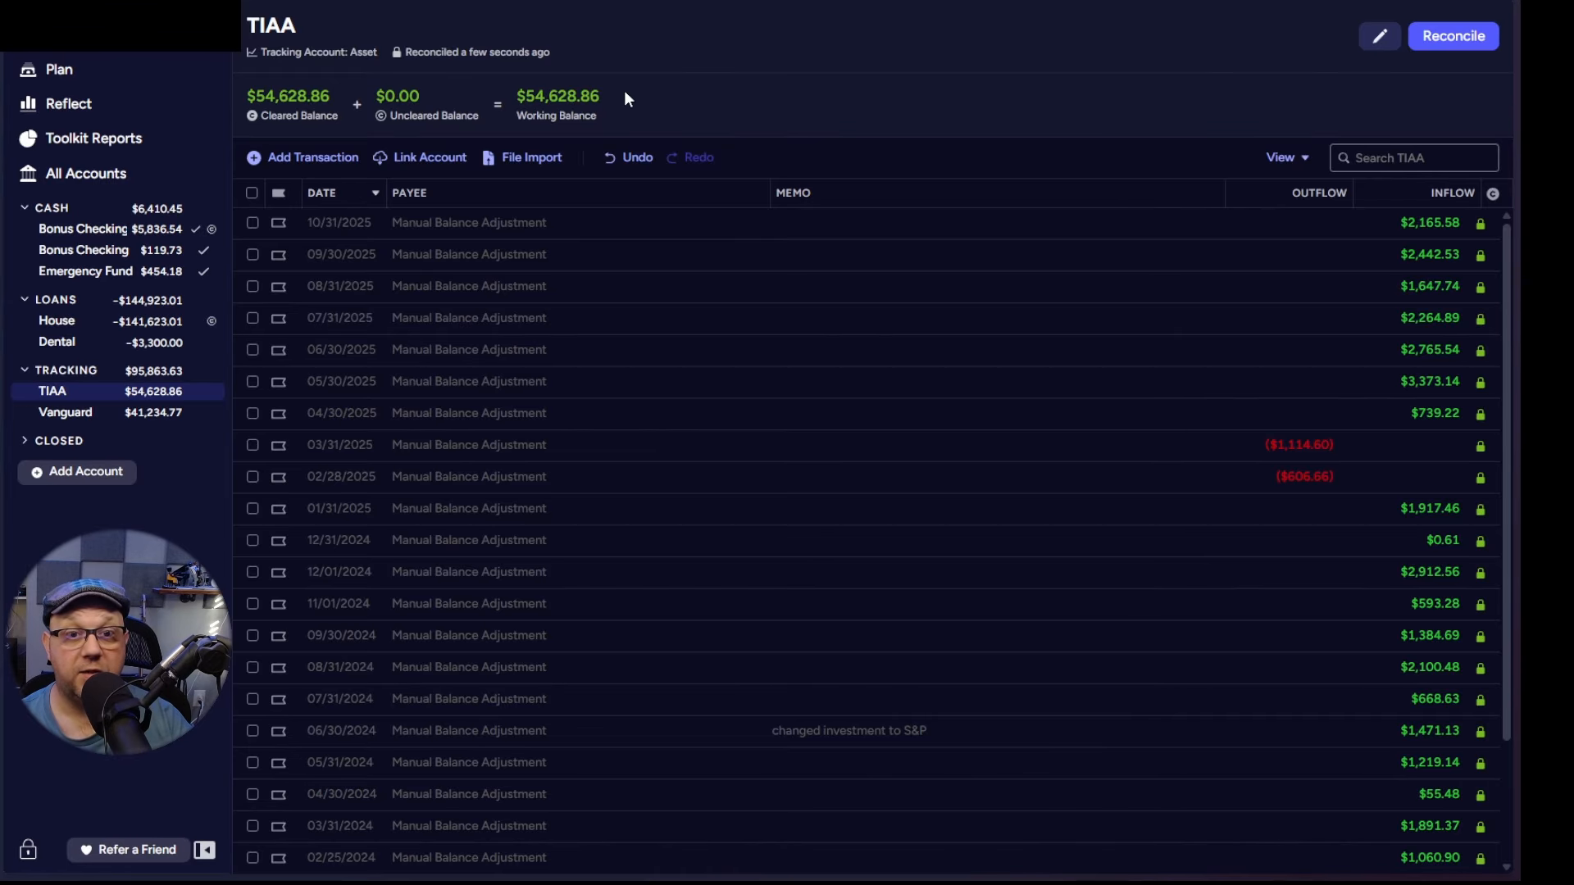
drag(601, 96, 523, 102)
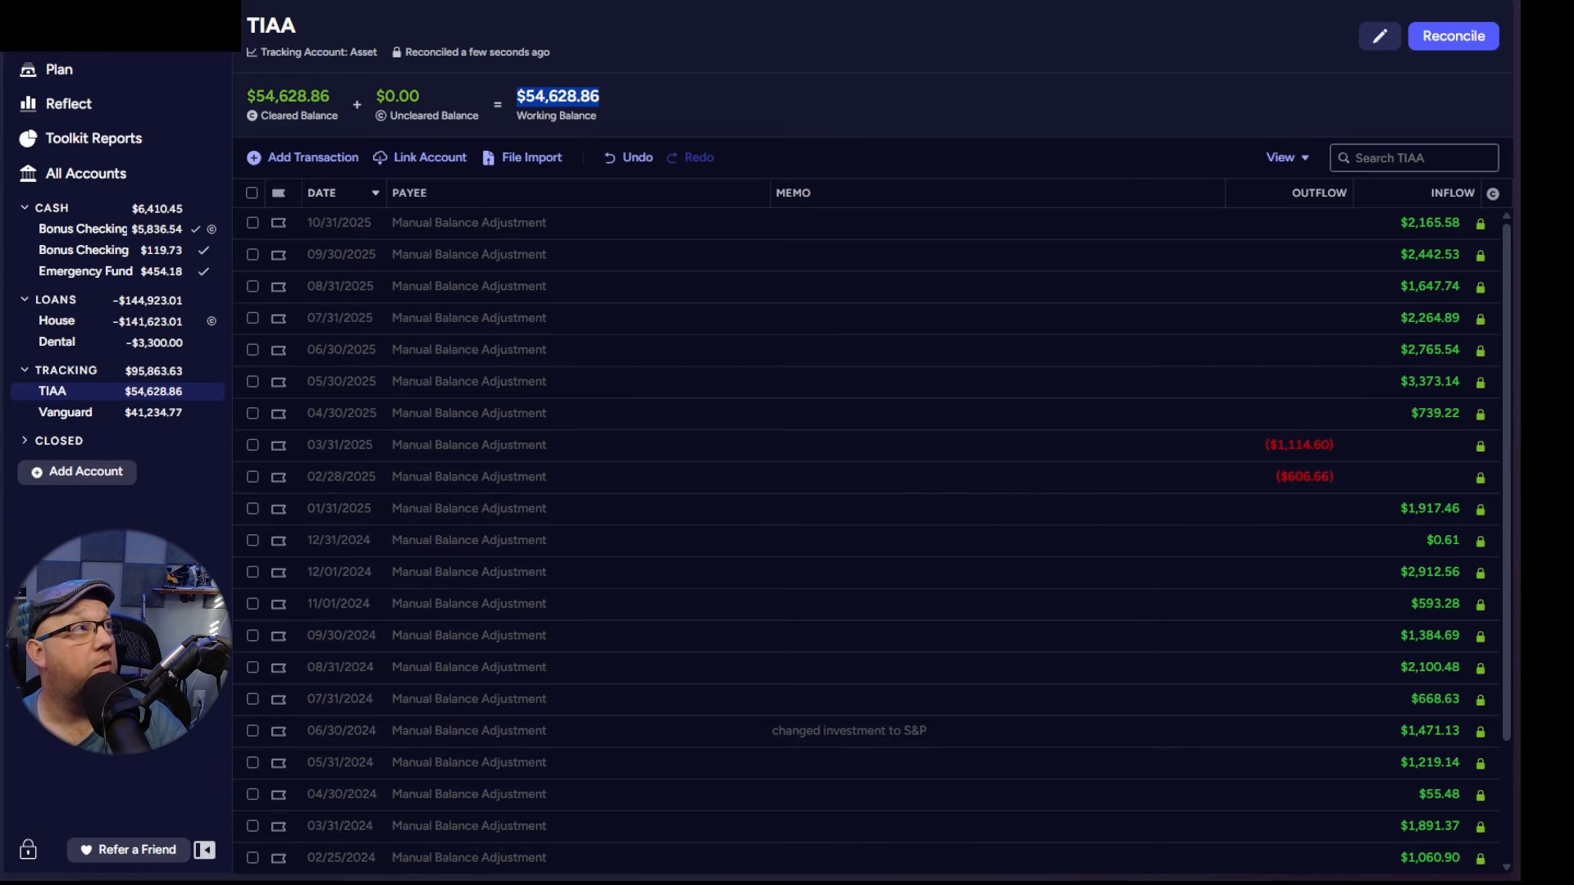
key(alt+Tab)
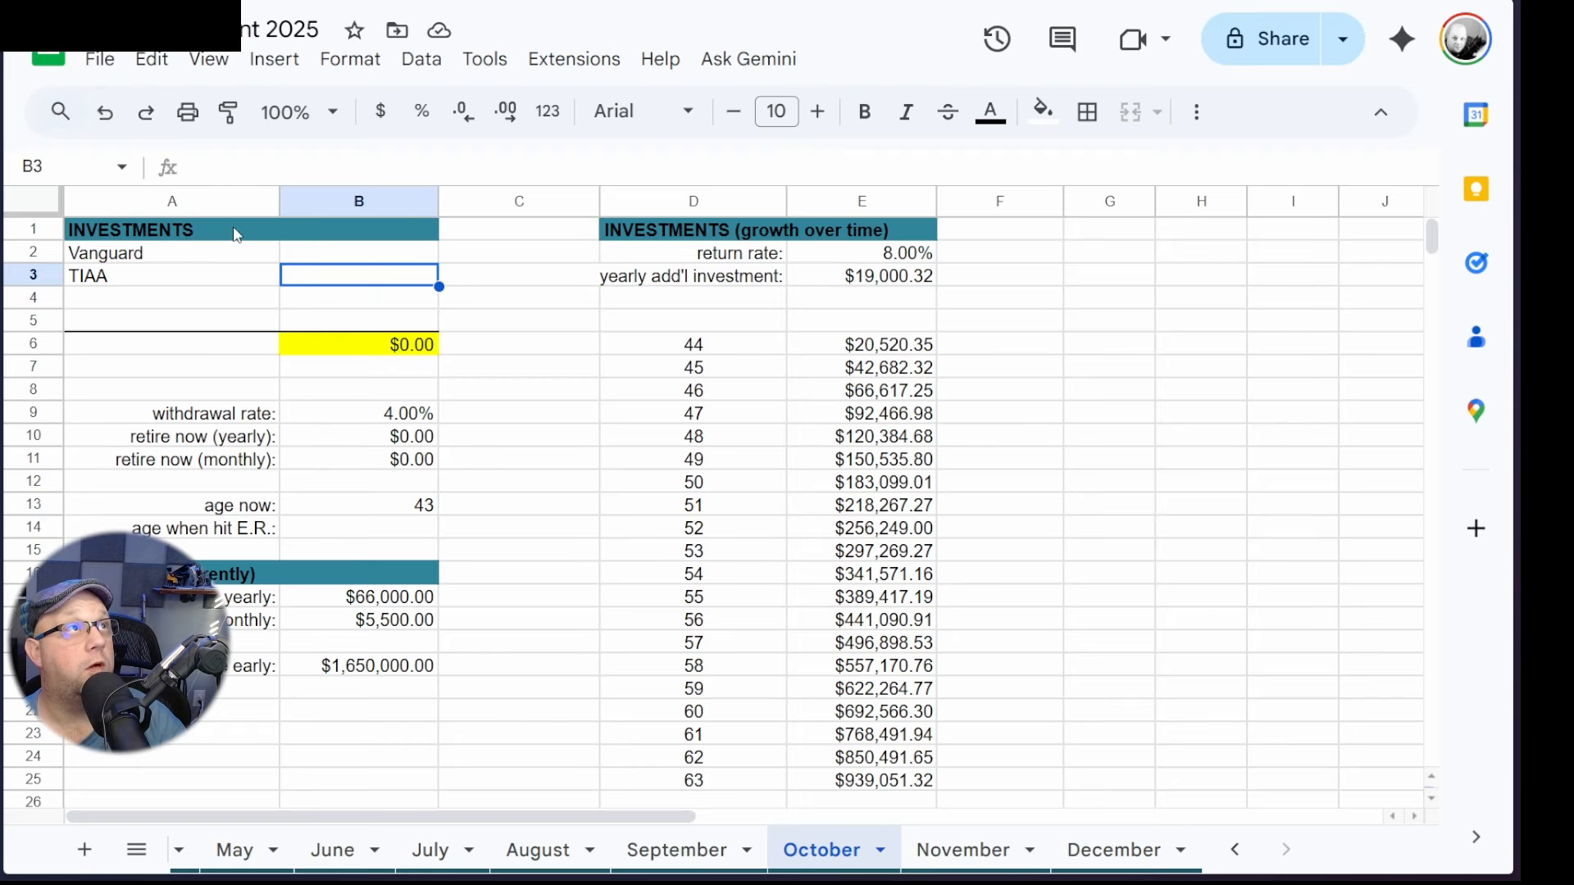
right_click(342, 286)
mouse_move(525, 260)
click(812, 270)
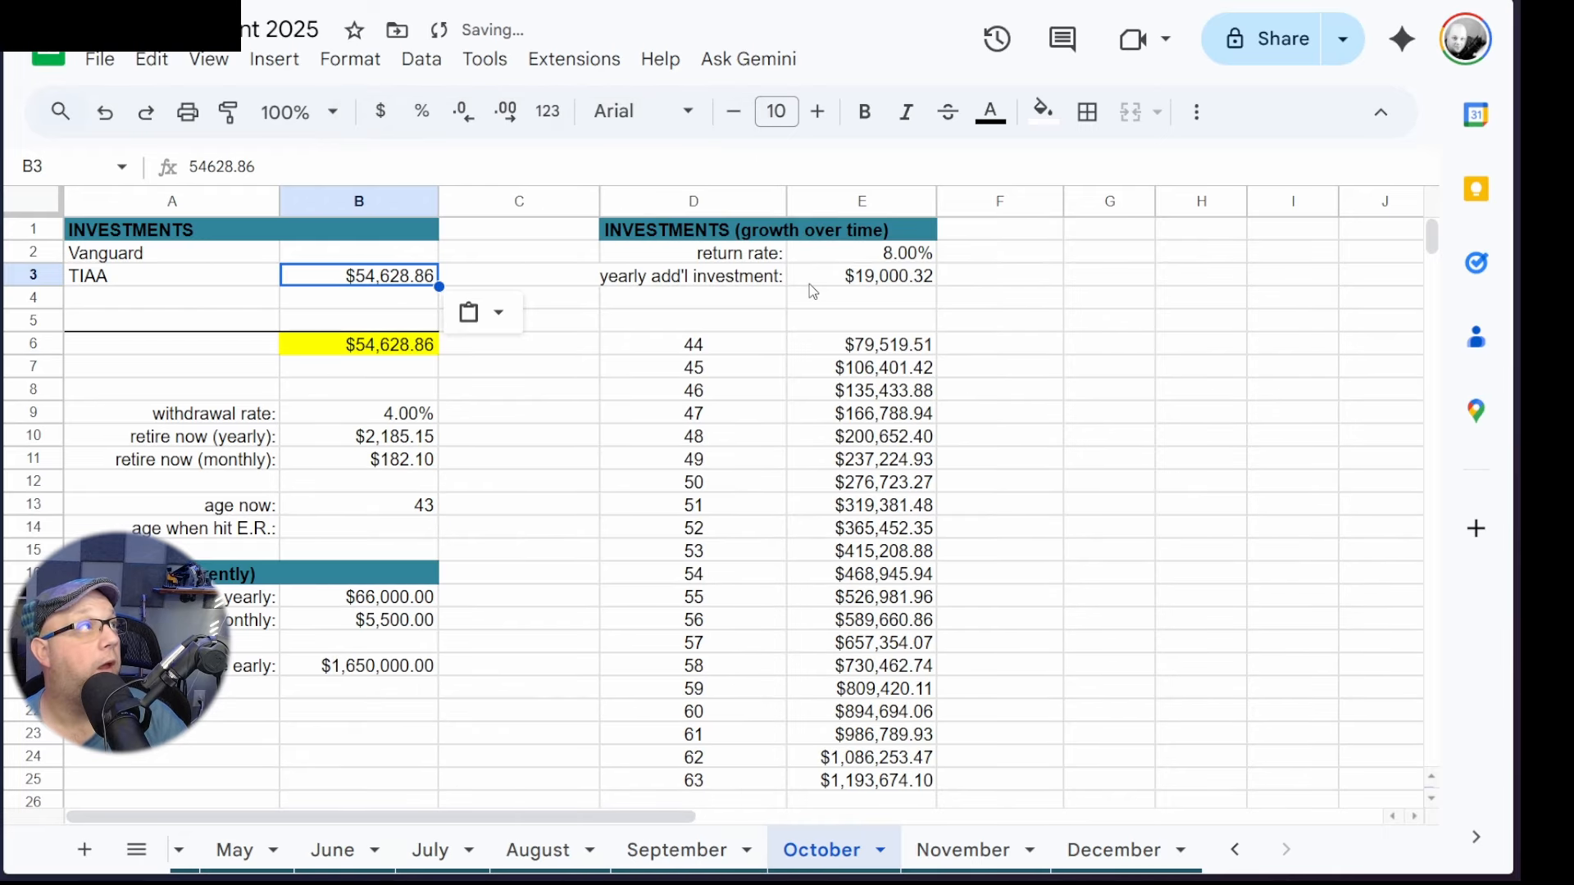
Step: Copy the Vanguard account's working balance from YNAB into cell B2 of the retirement spreadsheet's October sheet
key(alt+Tab)
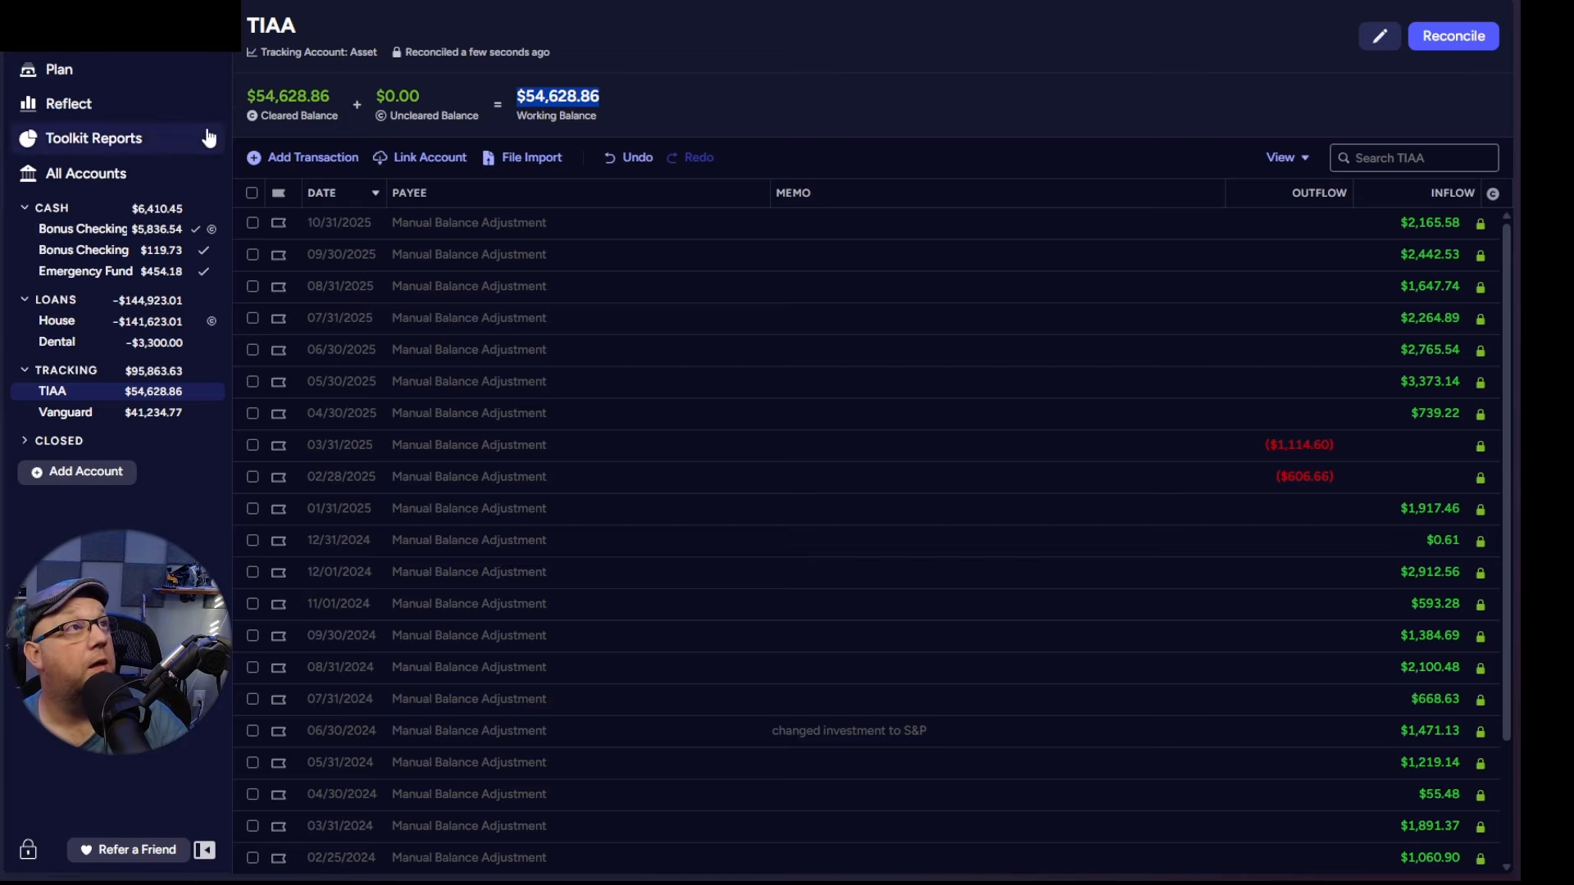
click(155, 410)
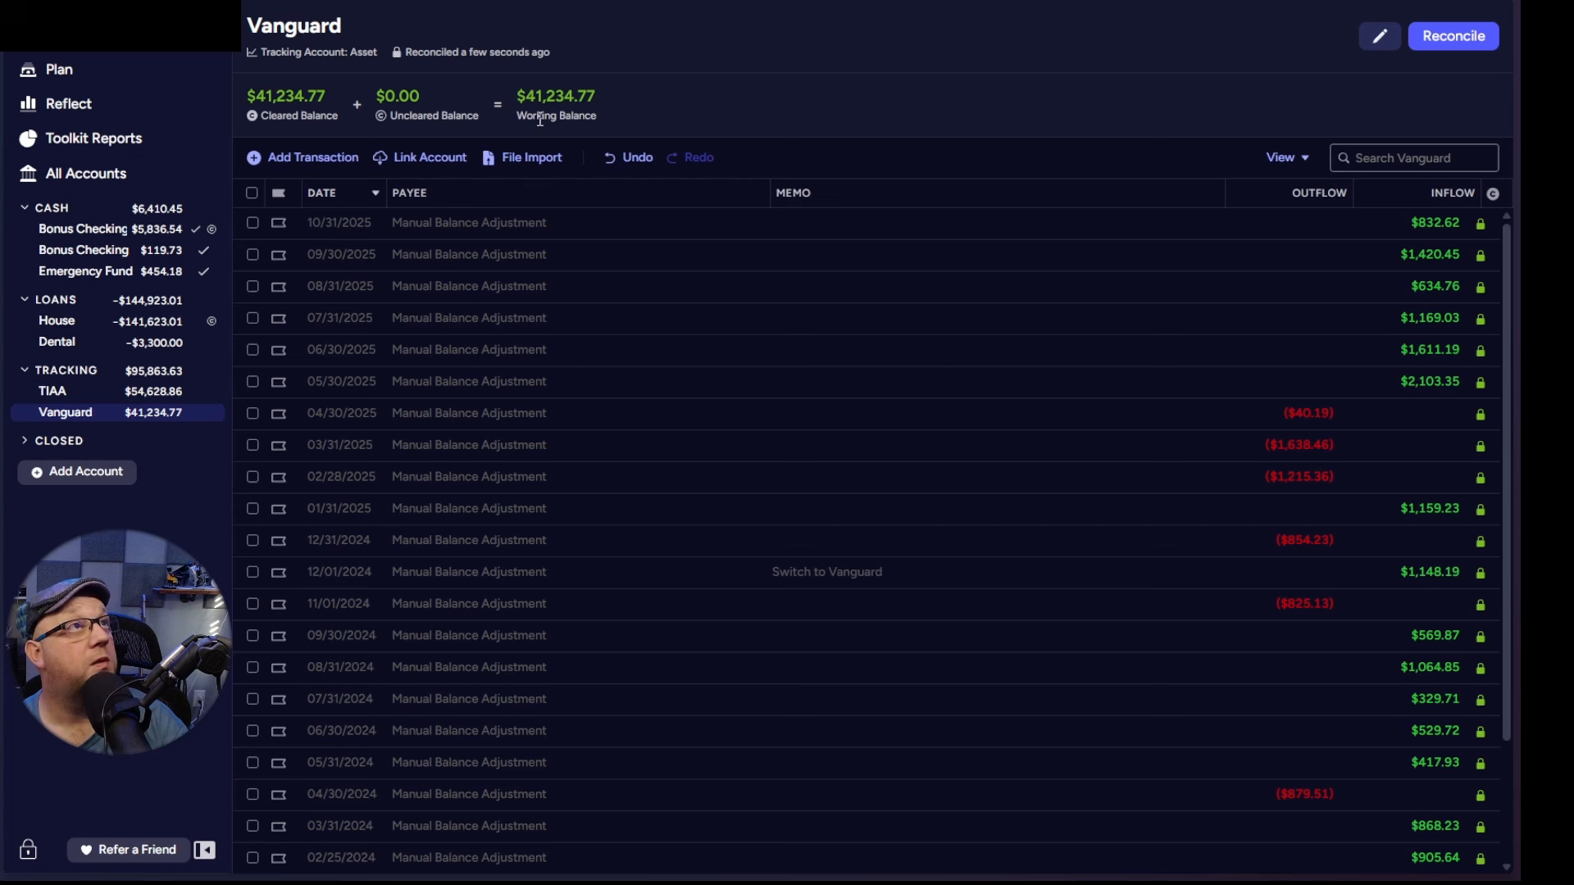
drag(612, 96, 520, 96)
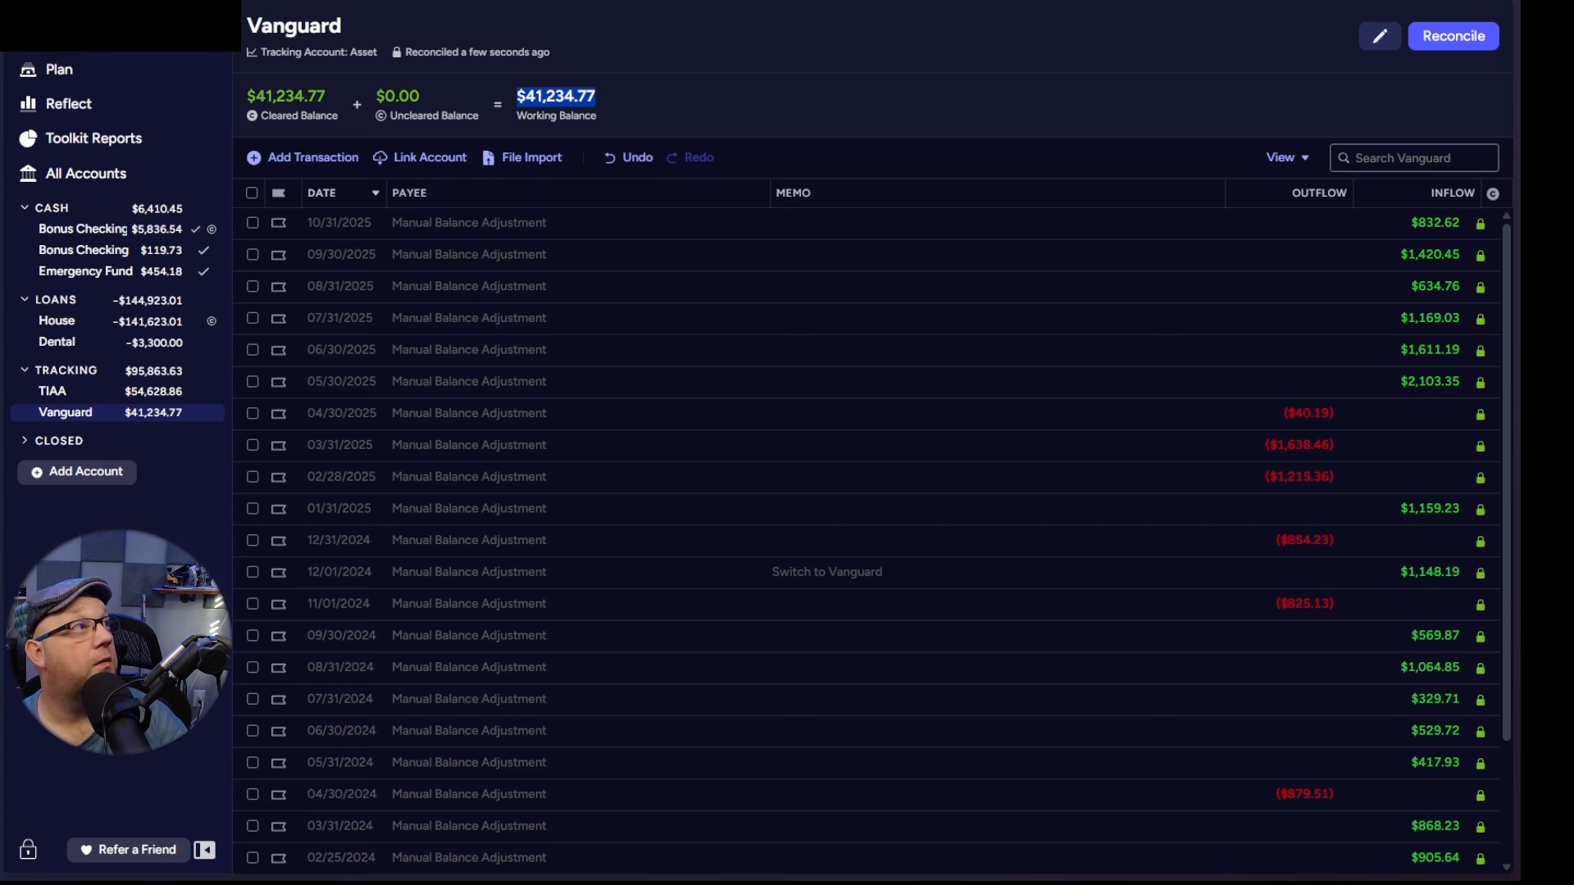
key(alt+Tab)
click(408, 254)
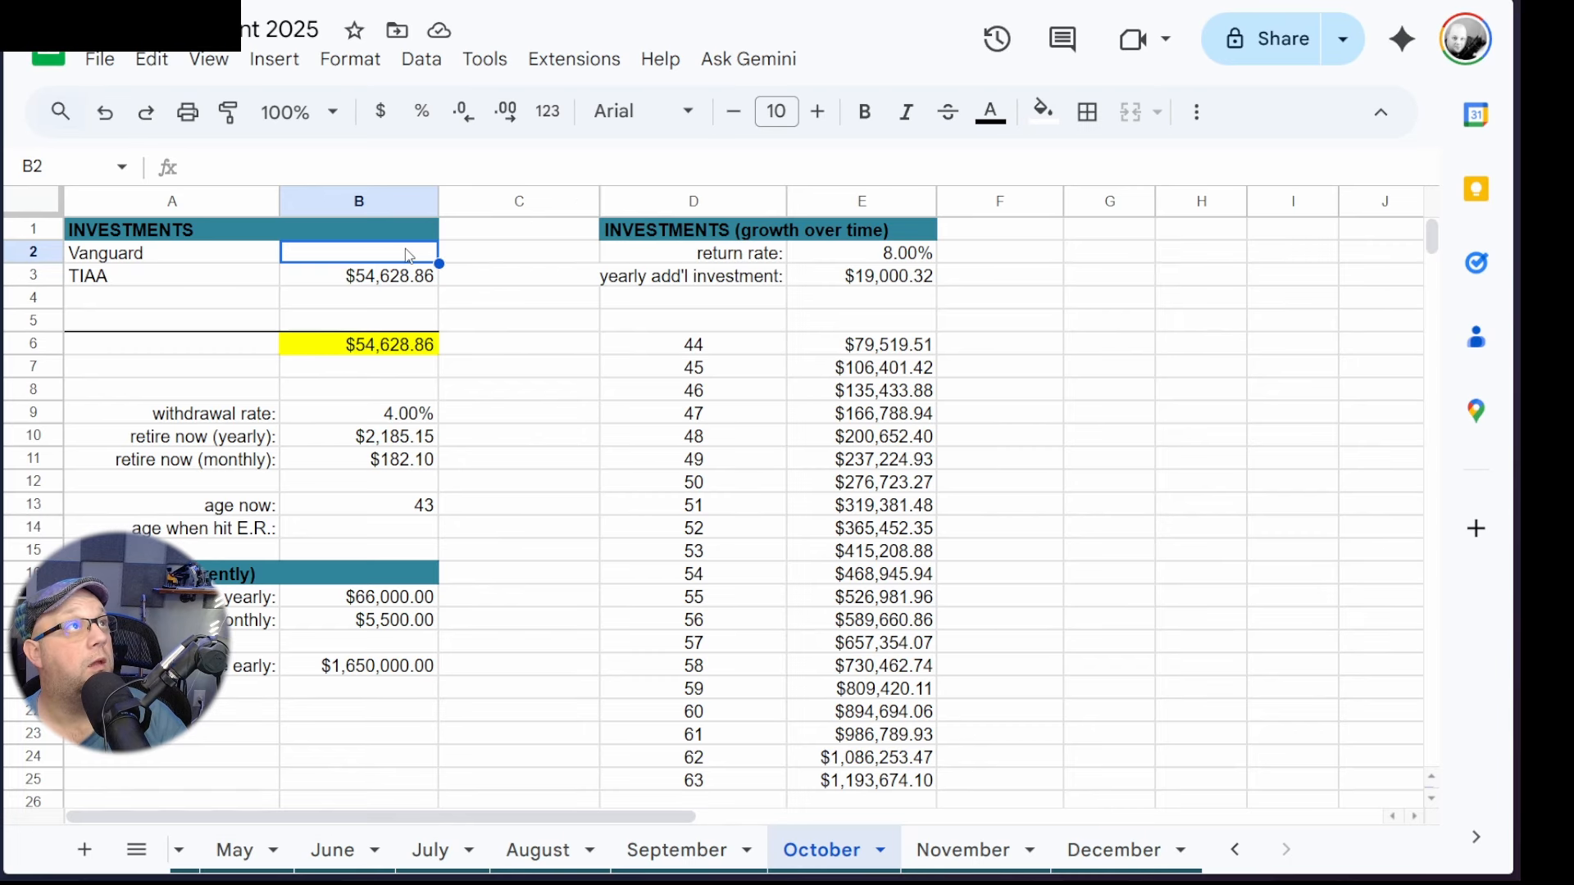
right_click(407, 255)
mouse_move(544, 270)
click(810, 272)
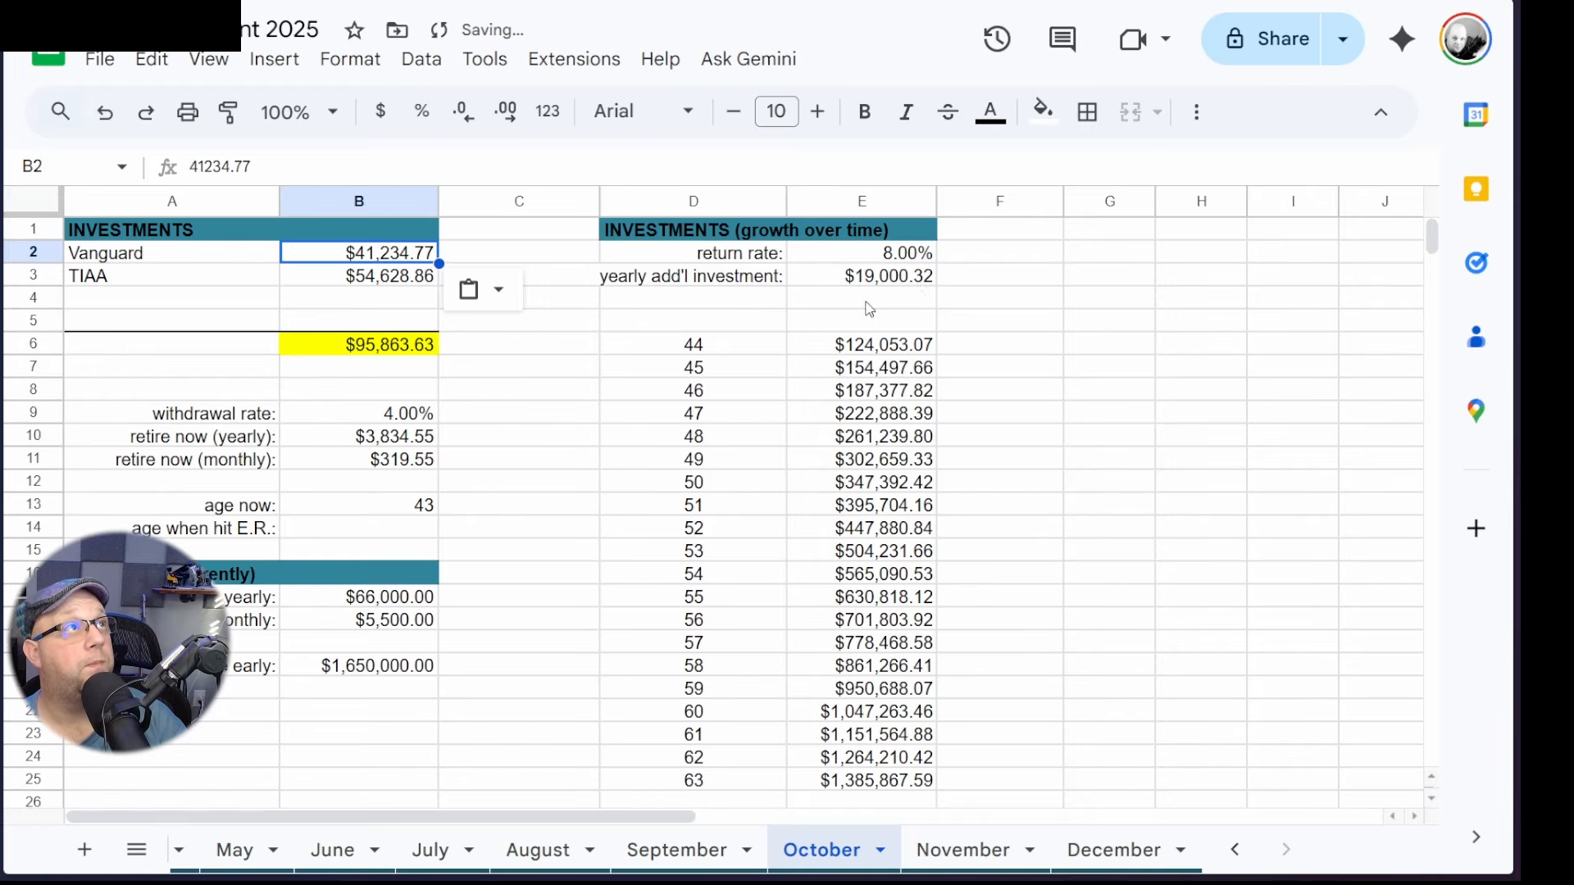
Step: Check the investment growth projection for age 63 in the October sheet and return to the Vanguard account in YNAB
click(572, 439)
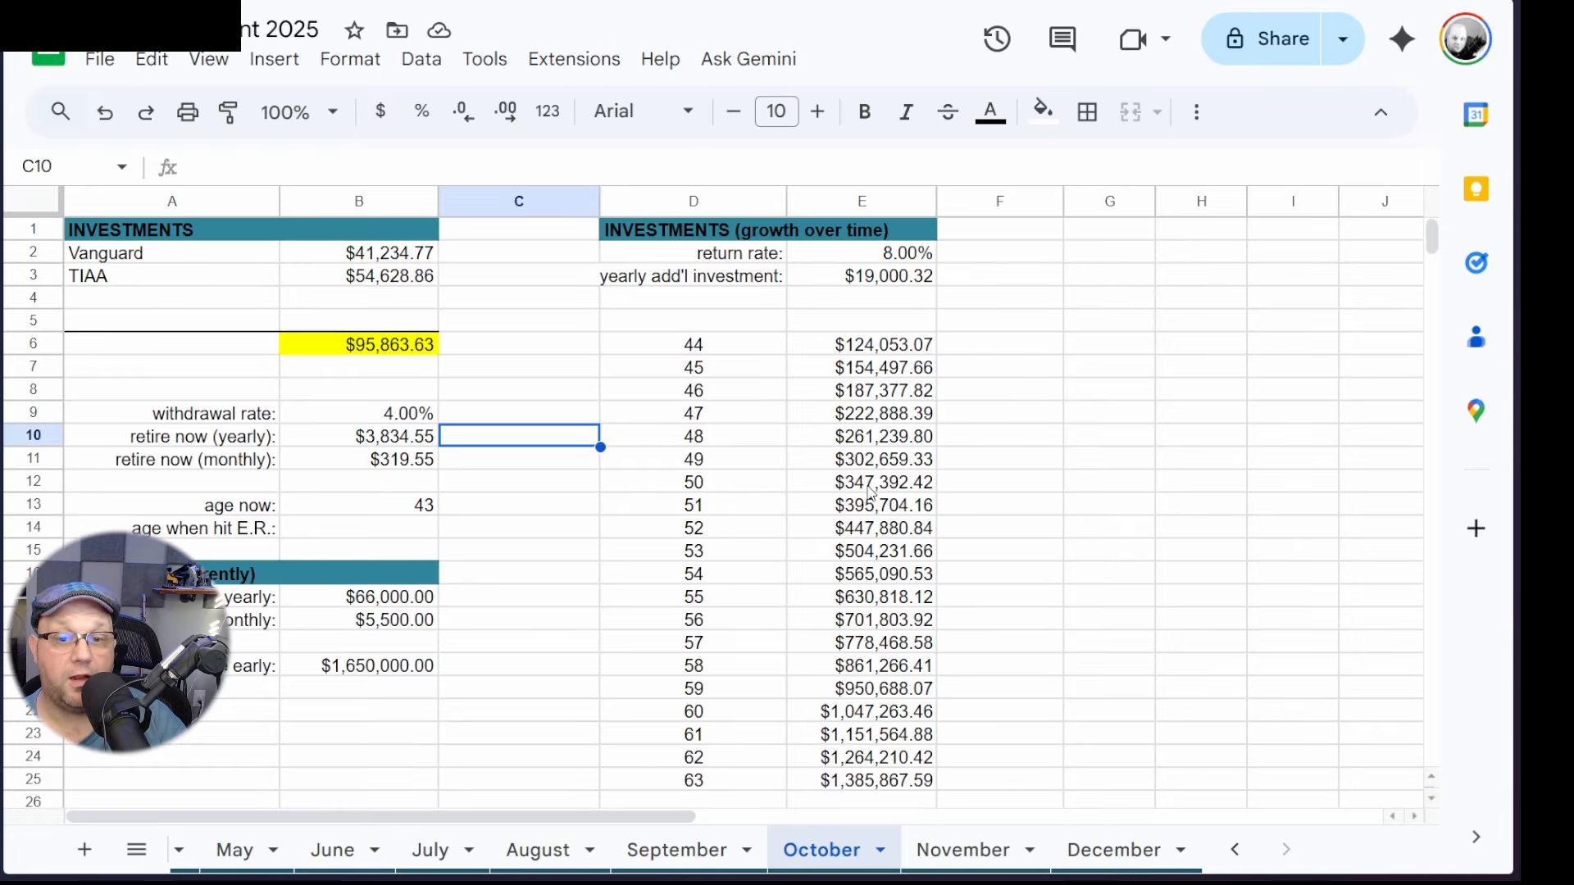
click(851, 780)
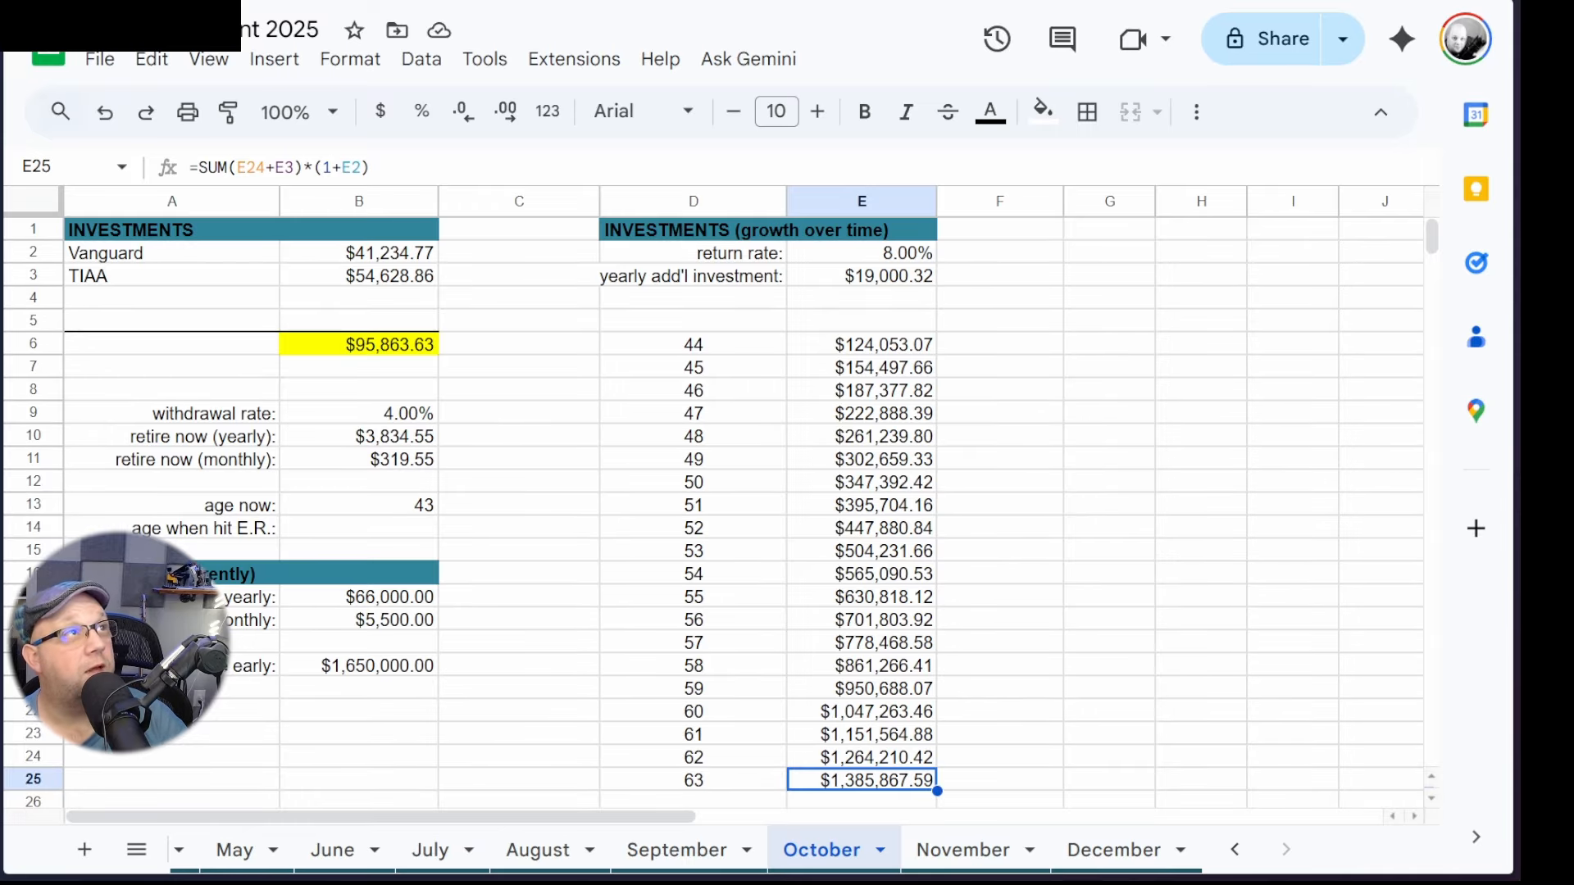
key(ctrl+Tab)
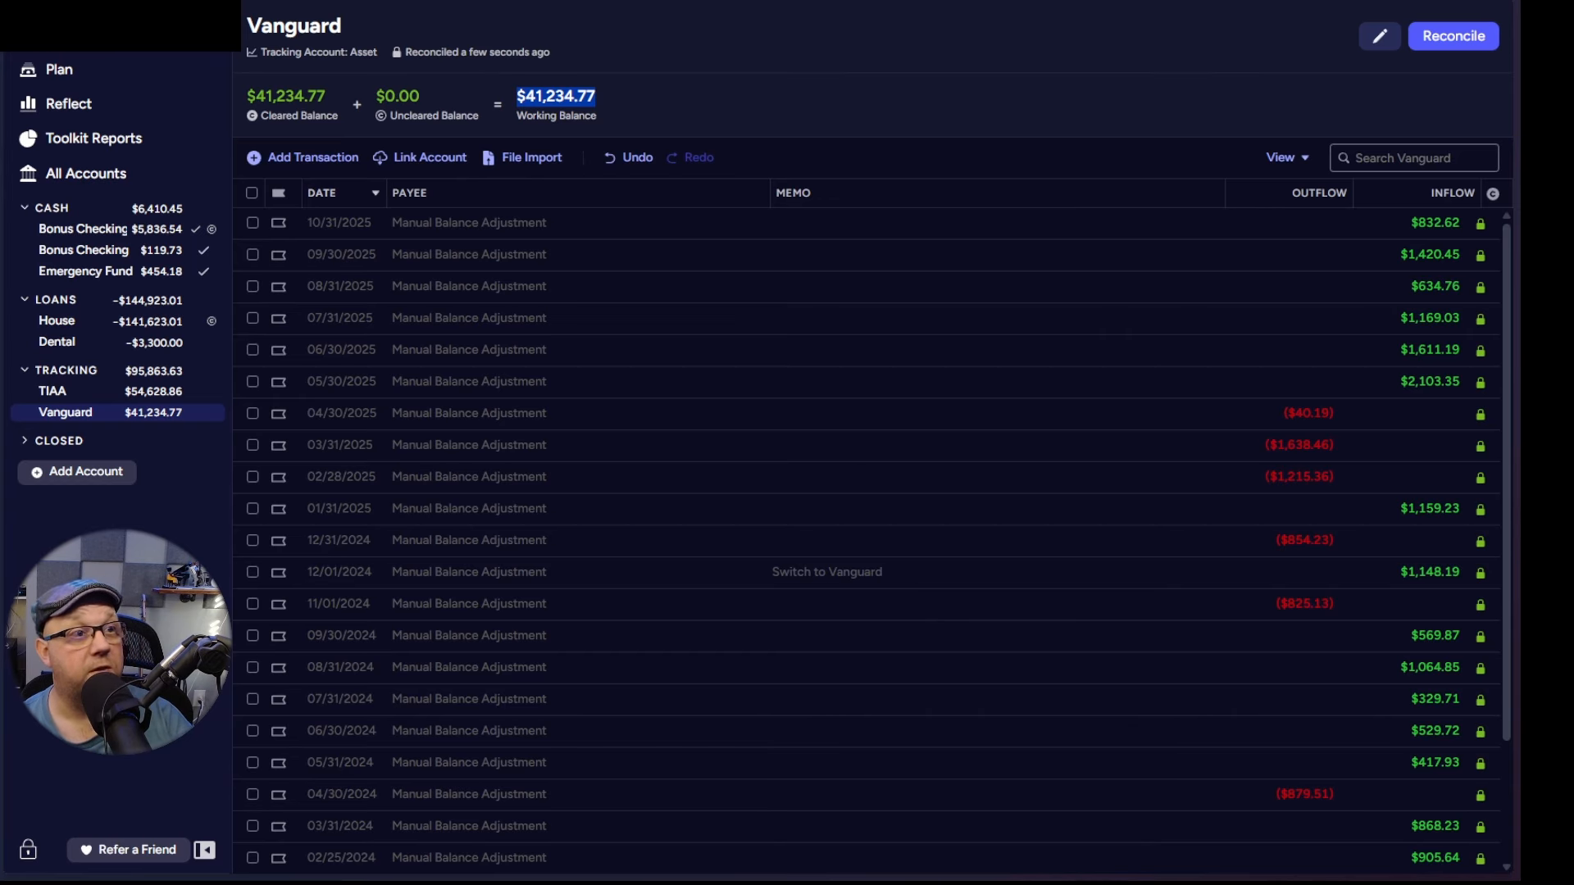
click(710, 880)
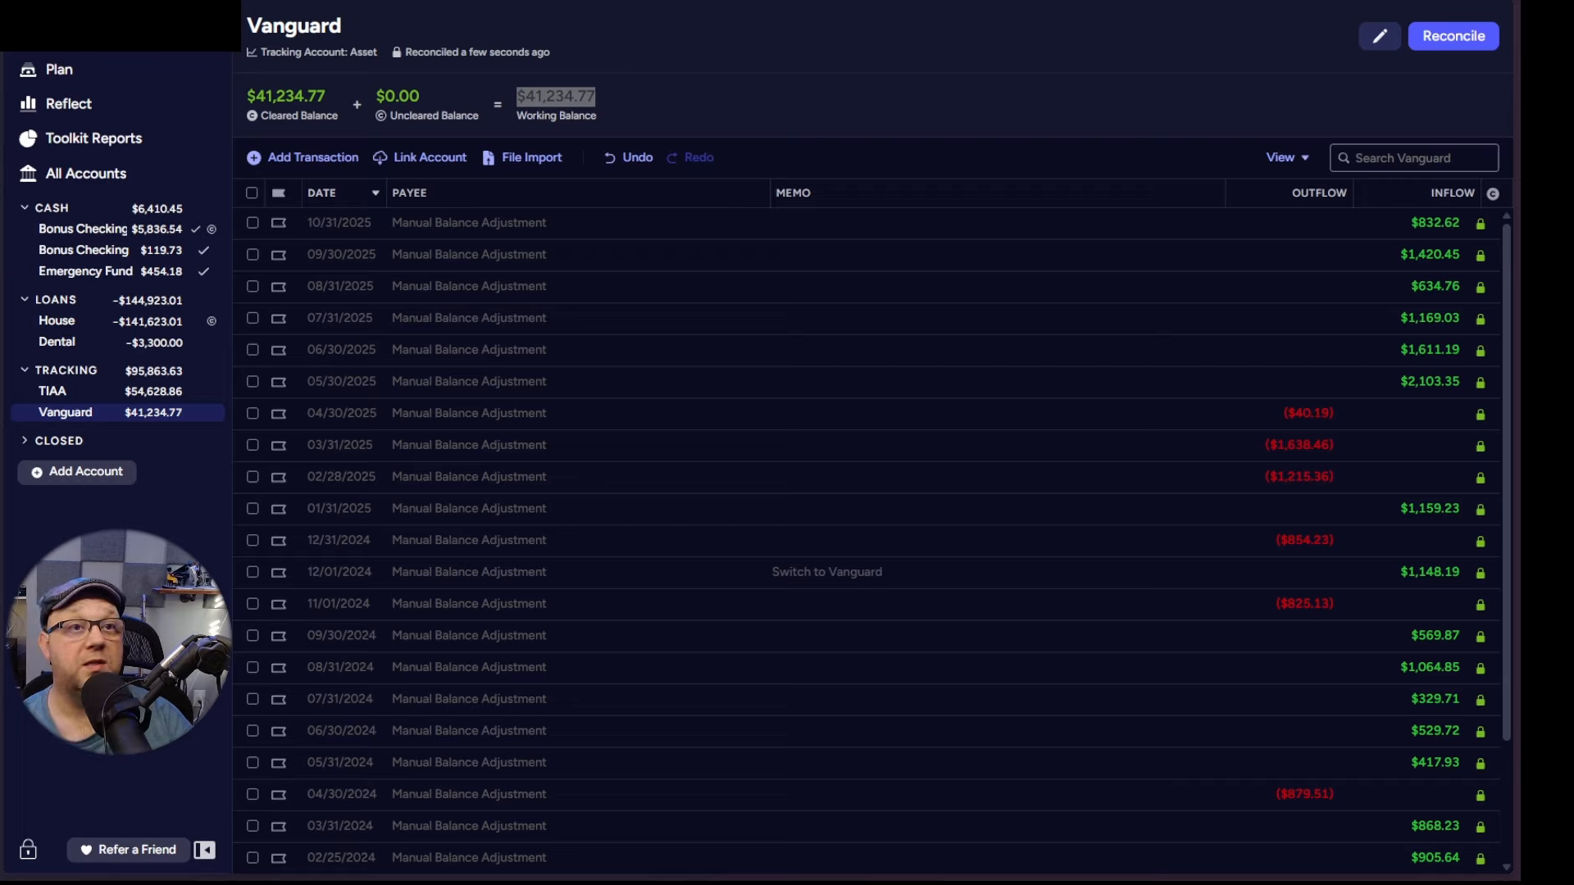
Step: Copy the full priority list from the October 2025 month note in the plan into the November 2025 month note and save it
click(1194, 857)
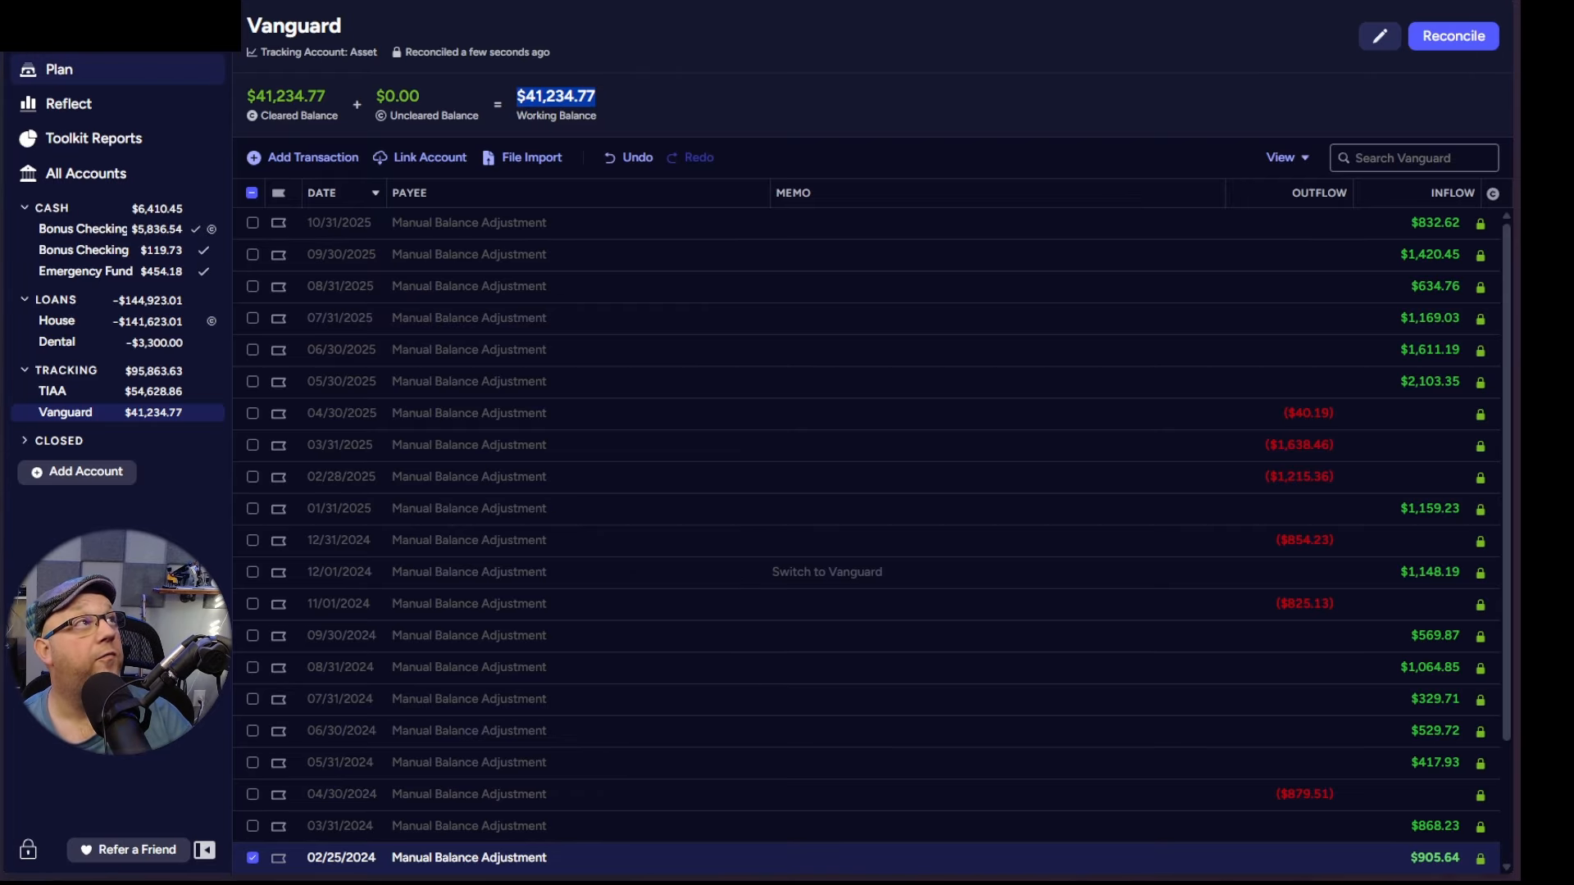
click(58, 72)
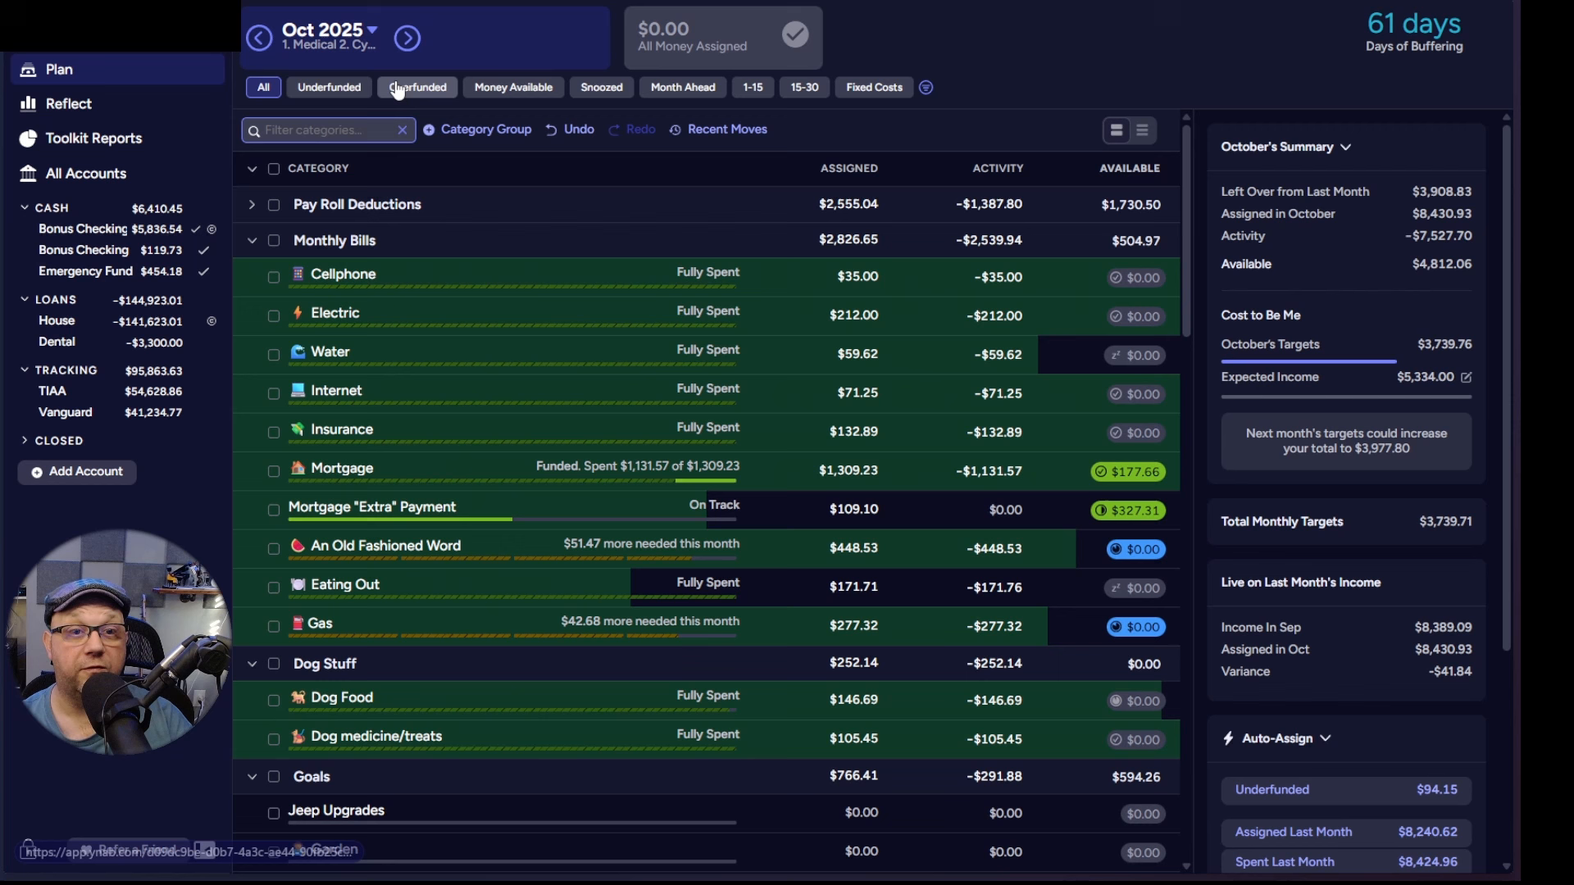
click(348, 45)
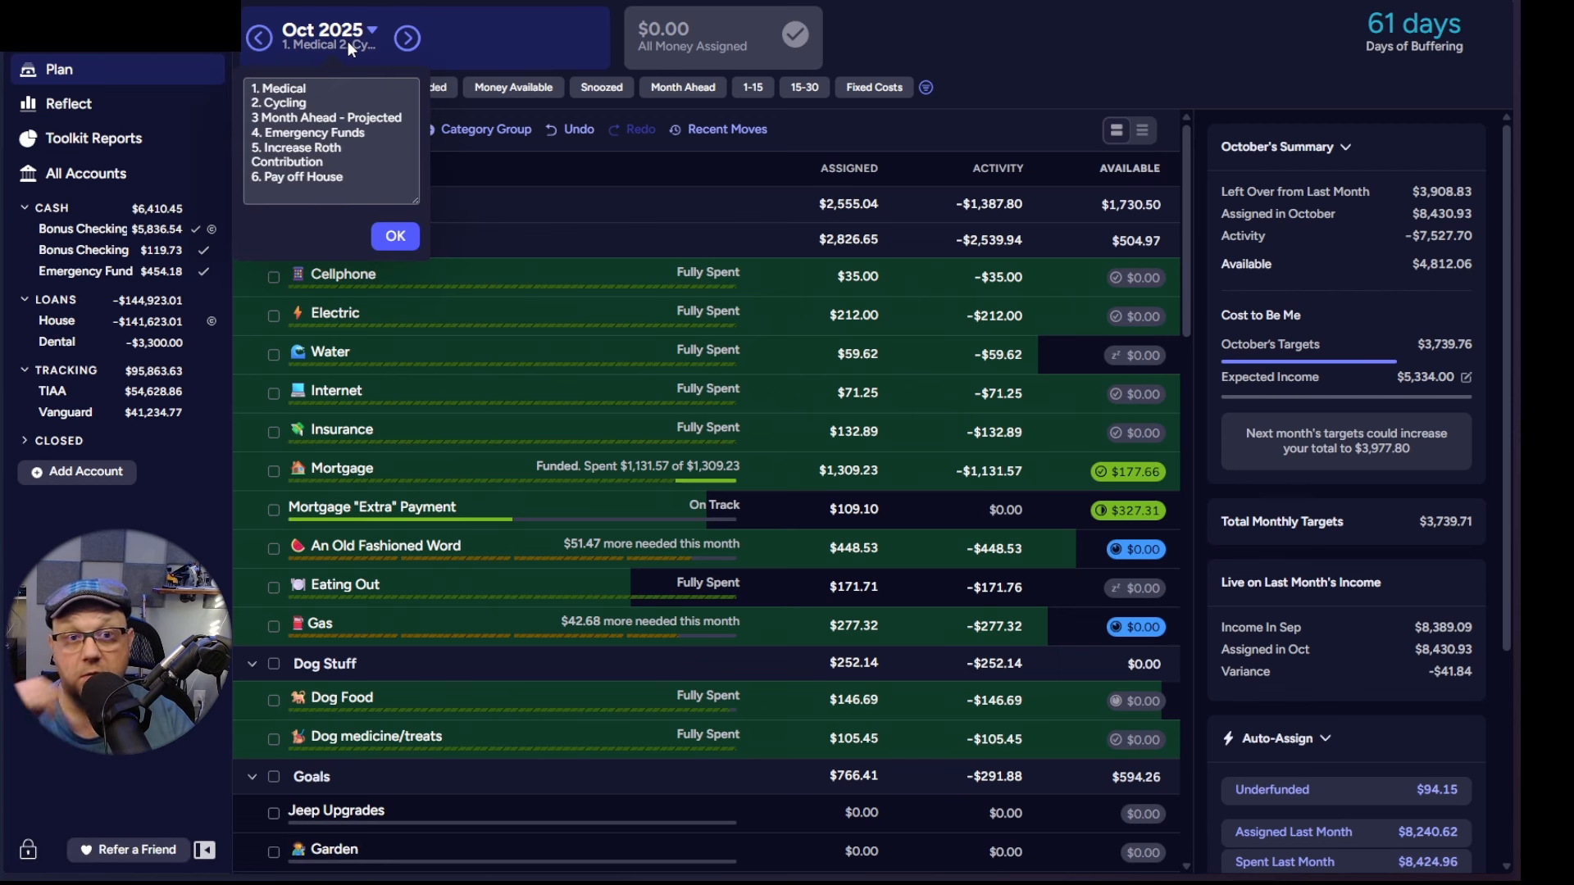
click(355, 179)
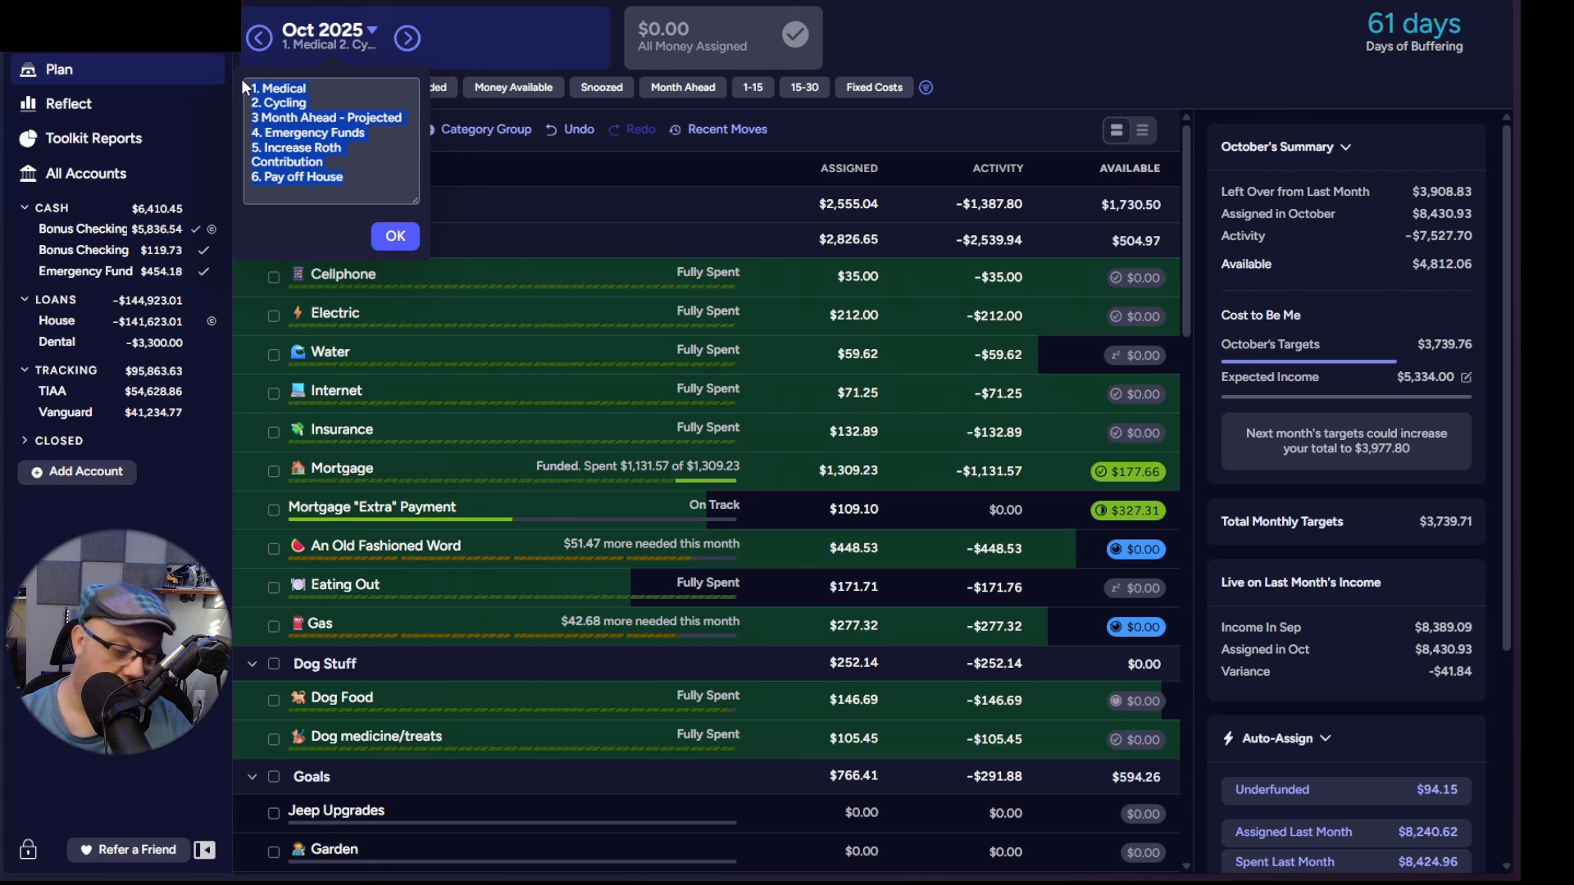
click(403, 41)
click(406, 39)
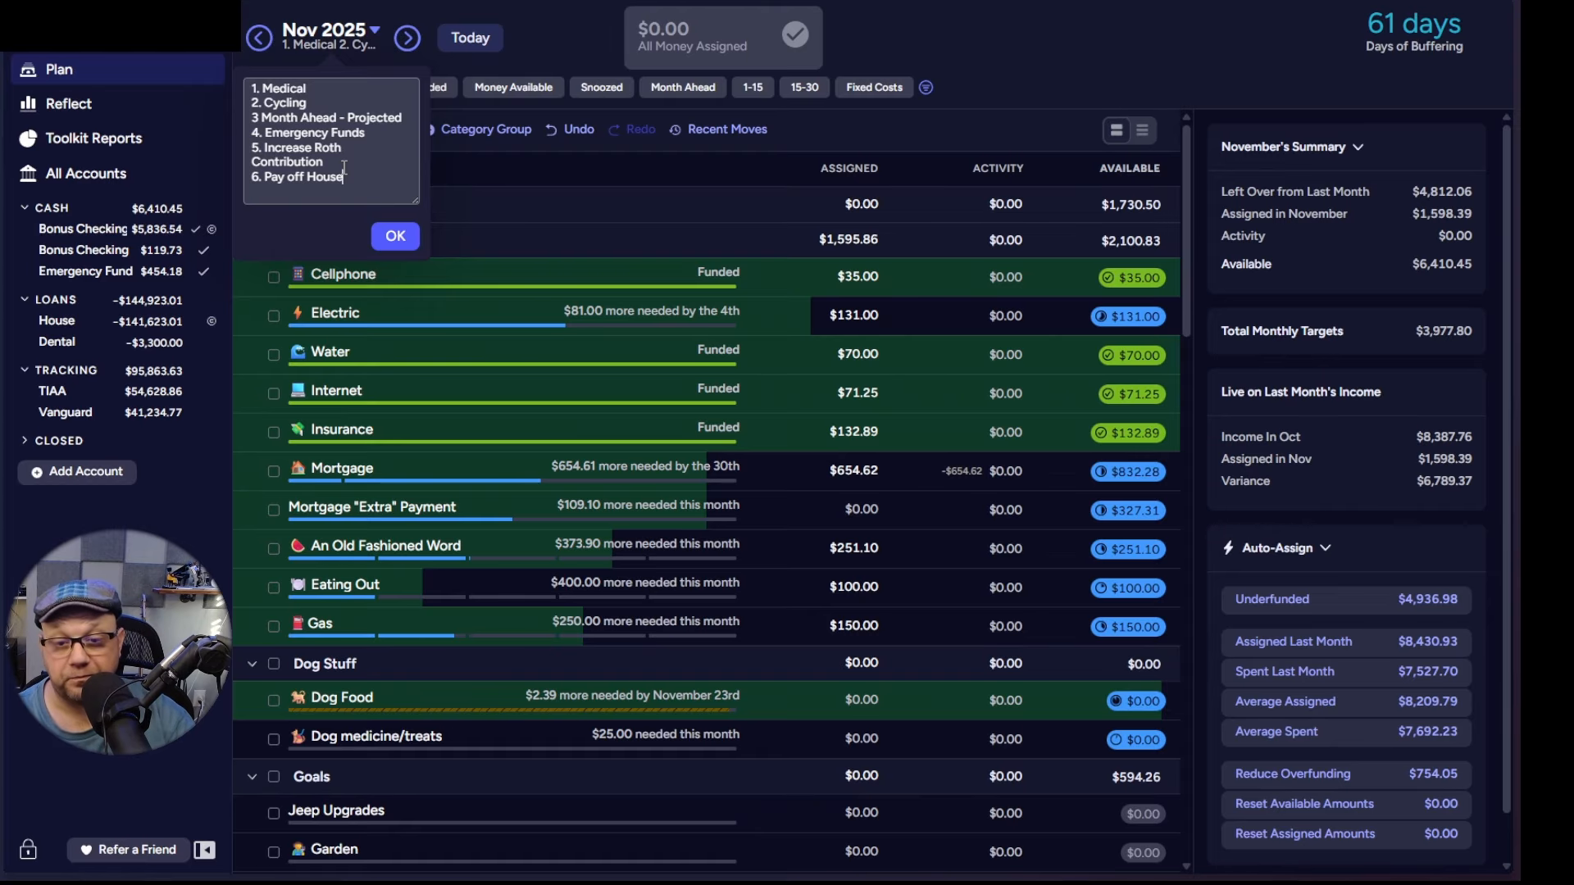
click(396, 236)
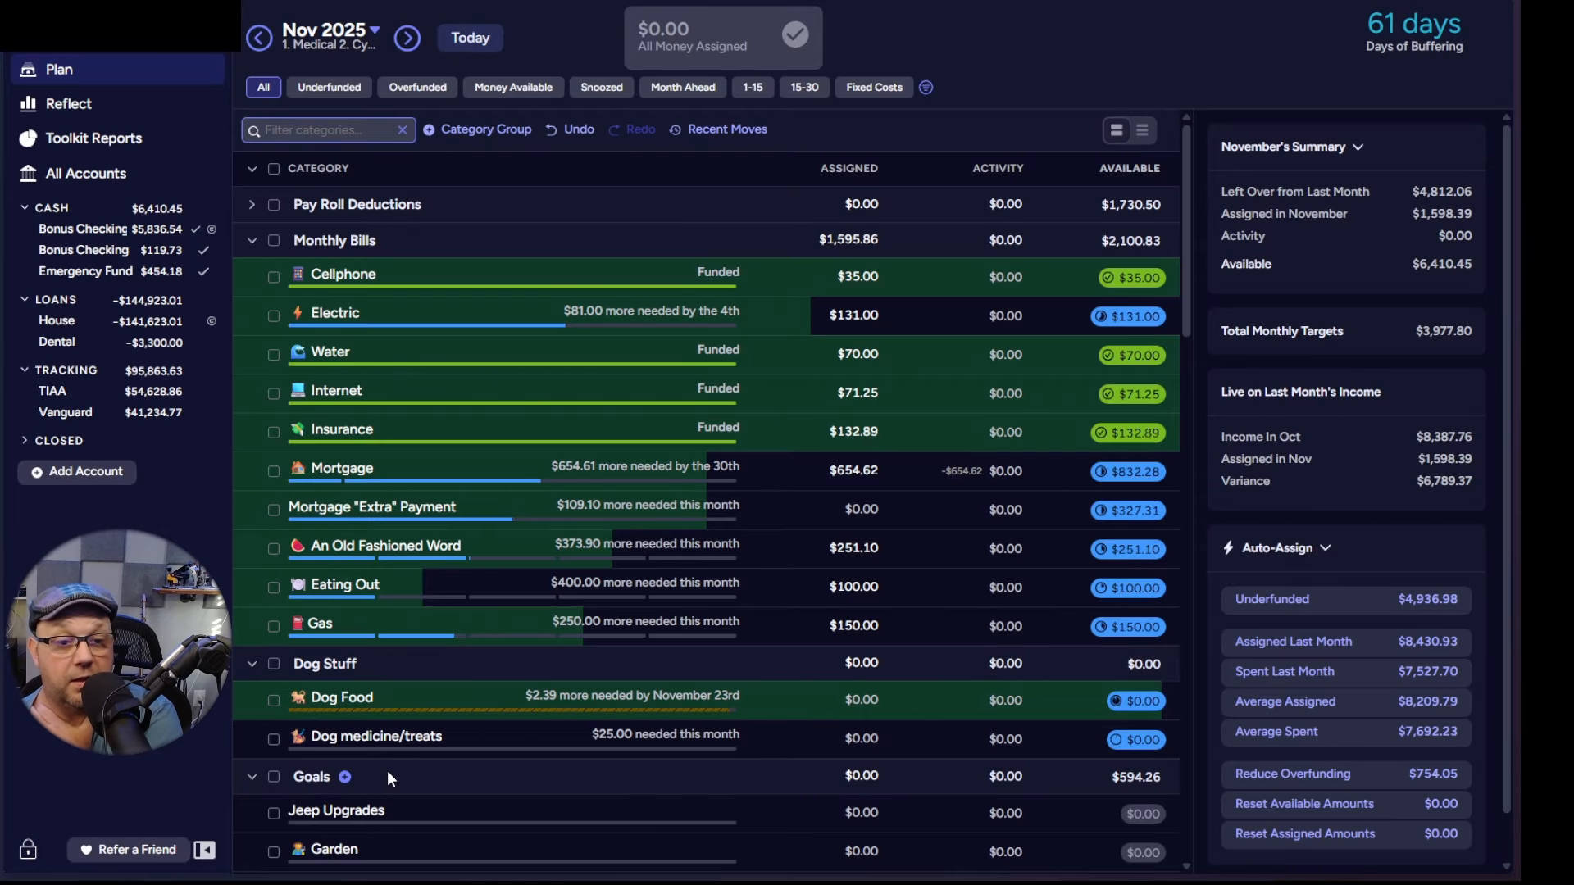
scroll(426, 764, down, 5)
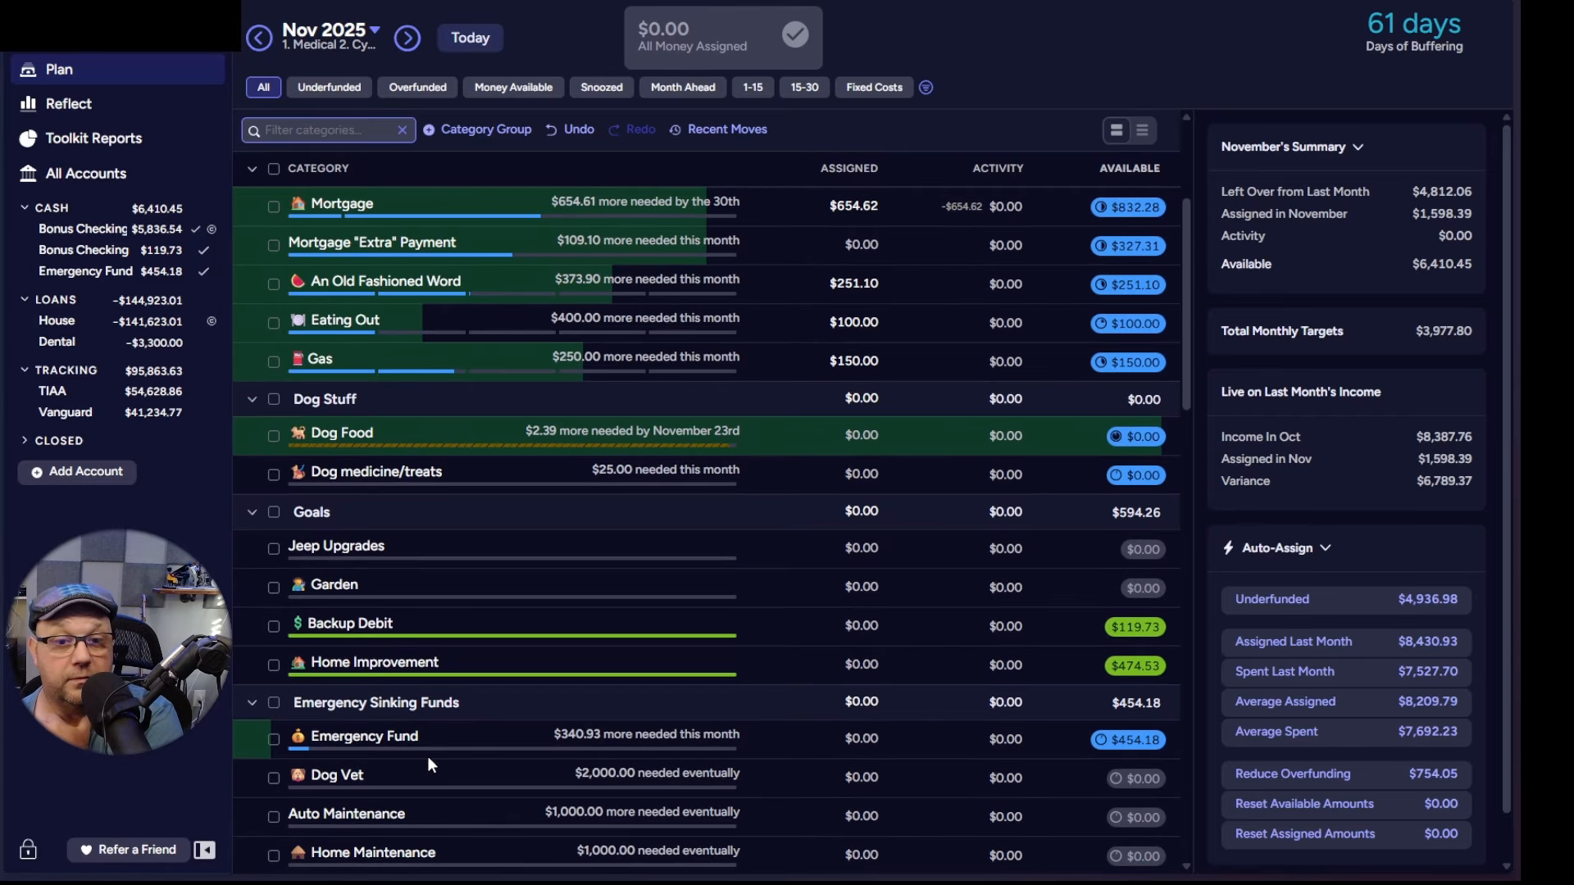
scroll(428, 764, down, 18)
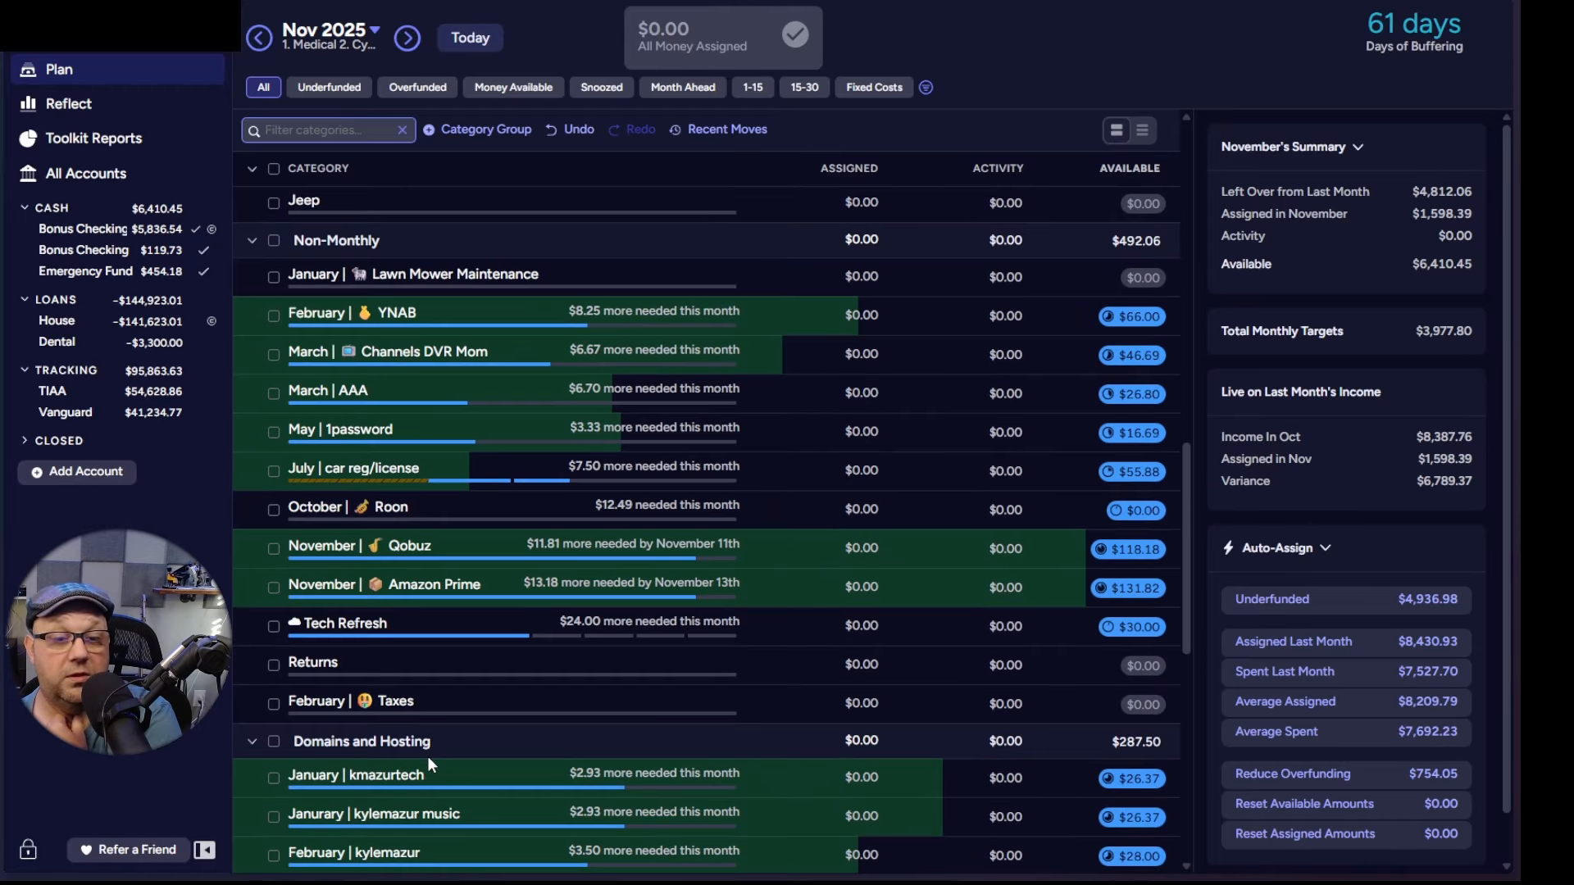
scroll(426, 756, up, 20)
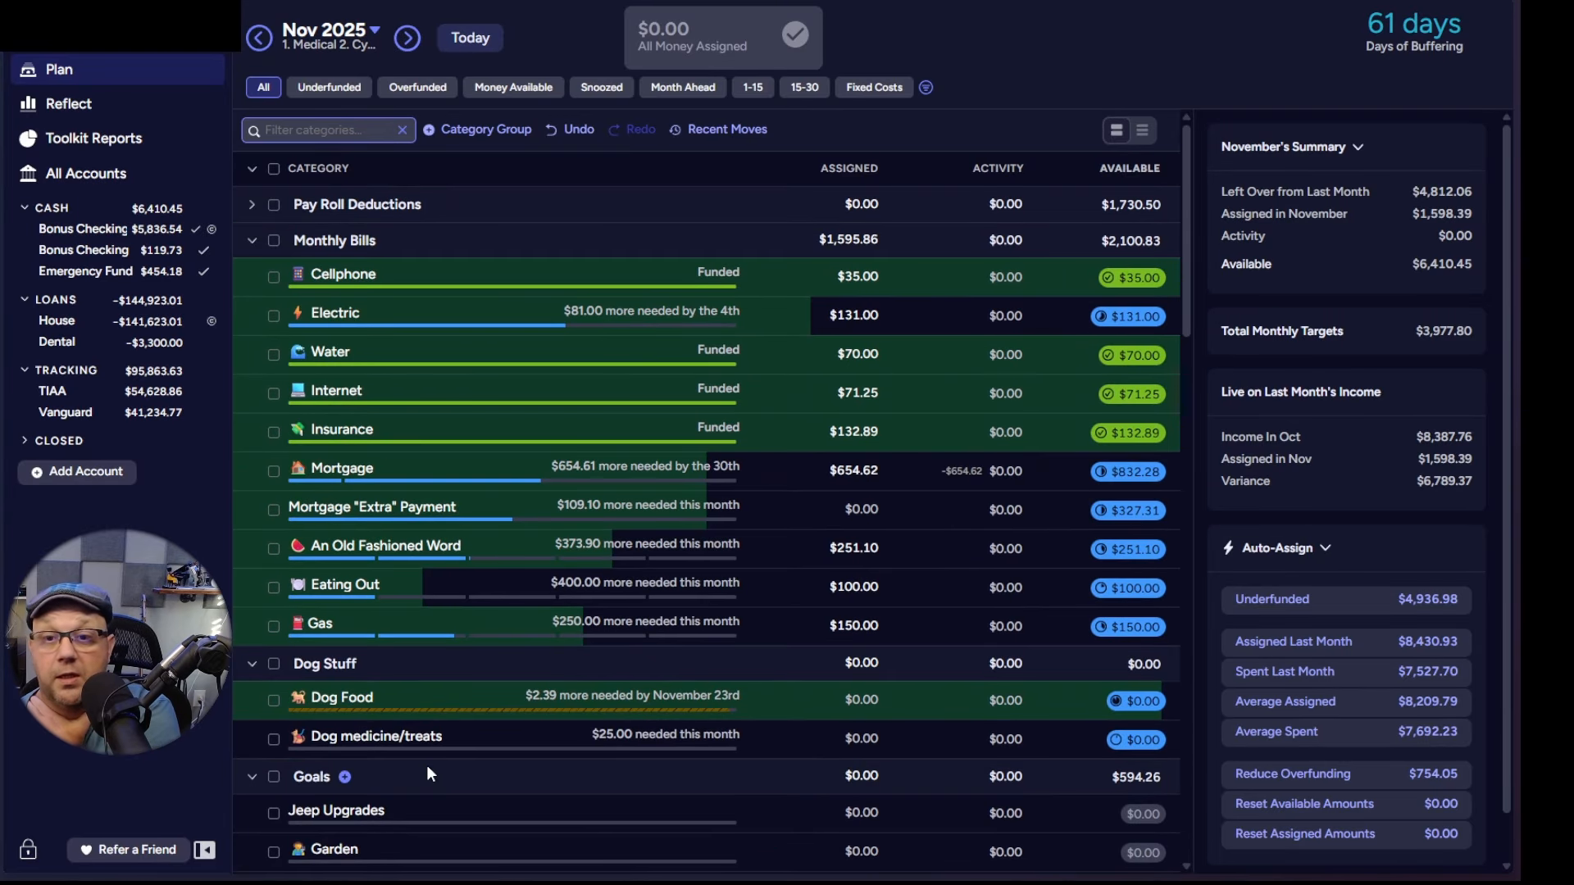